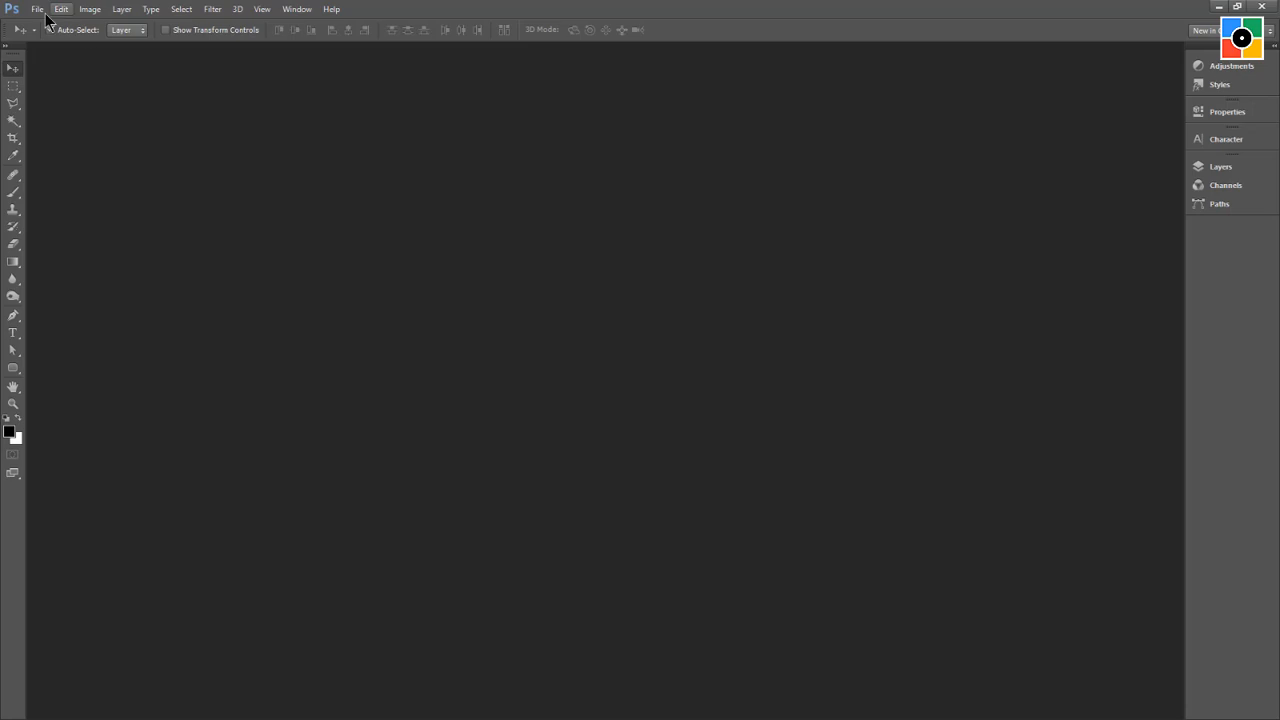
Open the portrait image face1.jpg from the images folder.
{"action": "left_click", "coordinate": [37, 10]}
{"action": "left_click", "coordinate": [50, 41]}
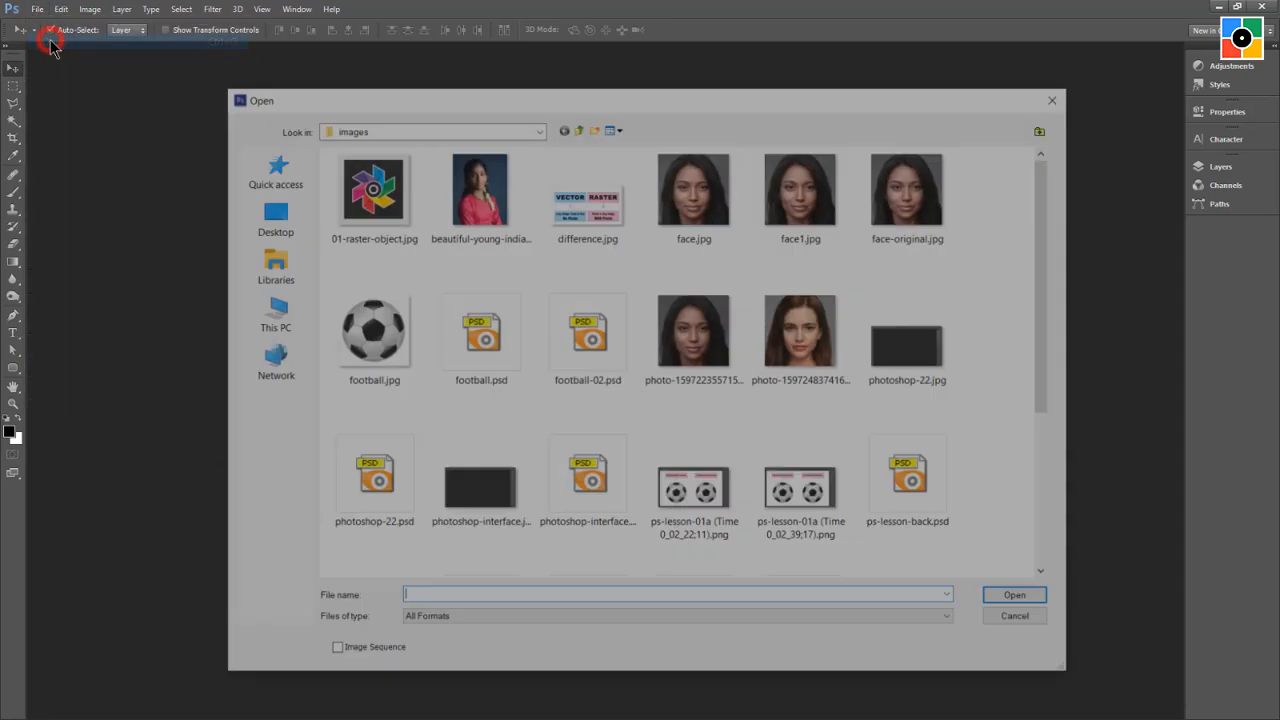
{"action": "left_click", "coordinate": [806, 190]}
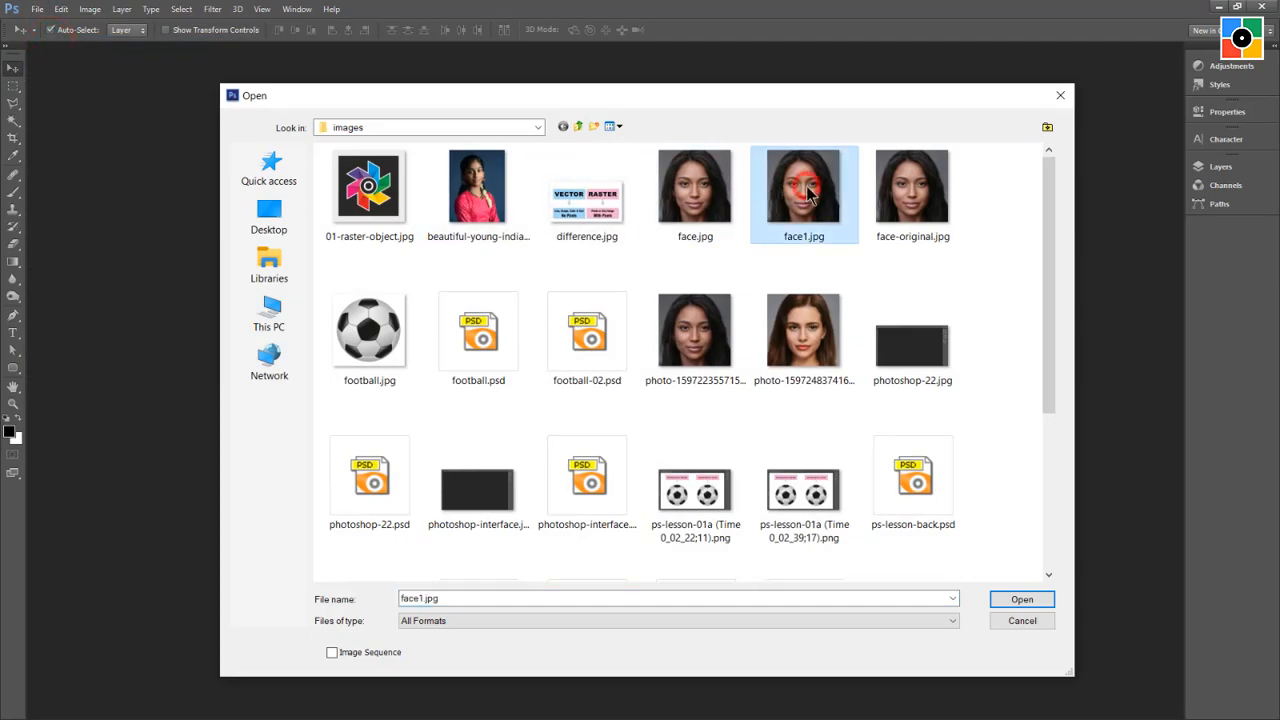
{"action": "left_click", "coordinate": [1016, 602]}
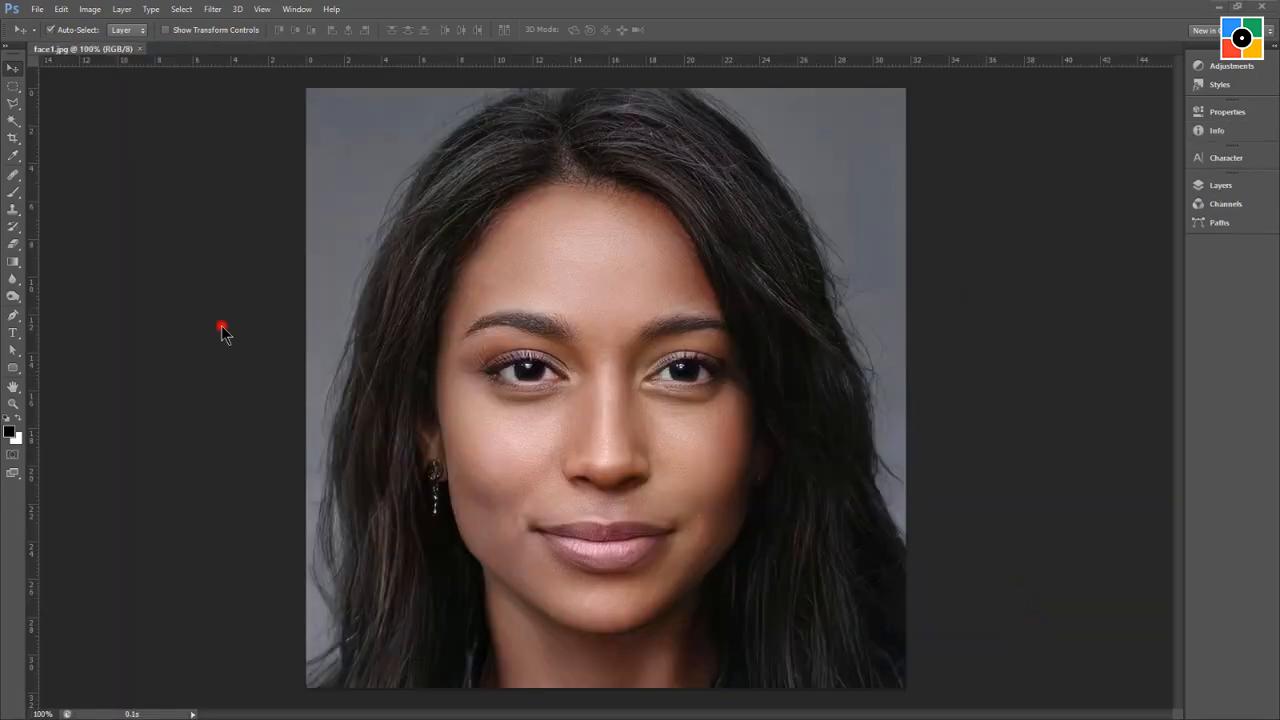
Magnify the pupil of the eye on the image's left to 3200% to examine its individual pixels, and return to 100%.
{"action": "left_click", "coordinate": [13, 404]}
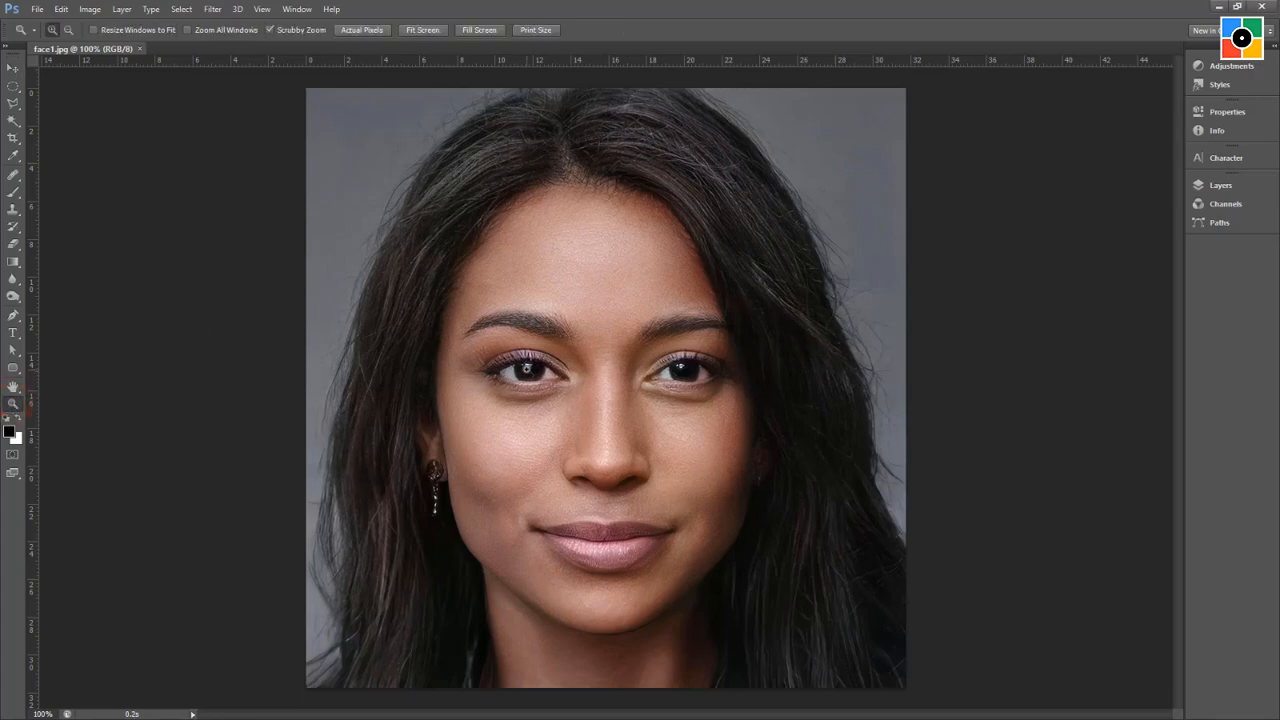
{"action": "left_click", "coordinate": [527, 368]}
{"action": "left_click", "coordinate": [527, 367]}
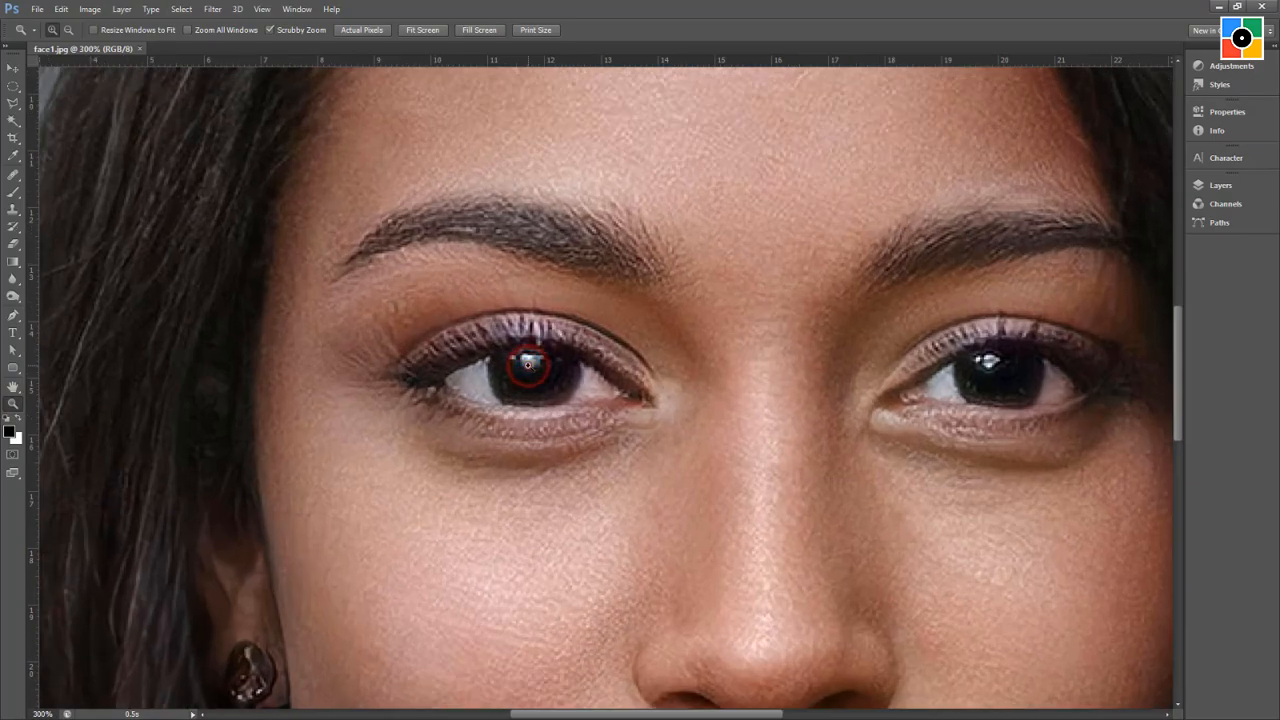
{"action": "left_click", "coordinate": [527, 365]}
{"action": "left_click", "coordinate": [527, 363]}
{"action": "left_click", "coordinate": [529, 361]}
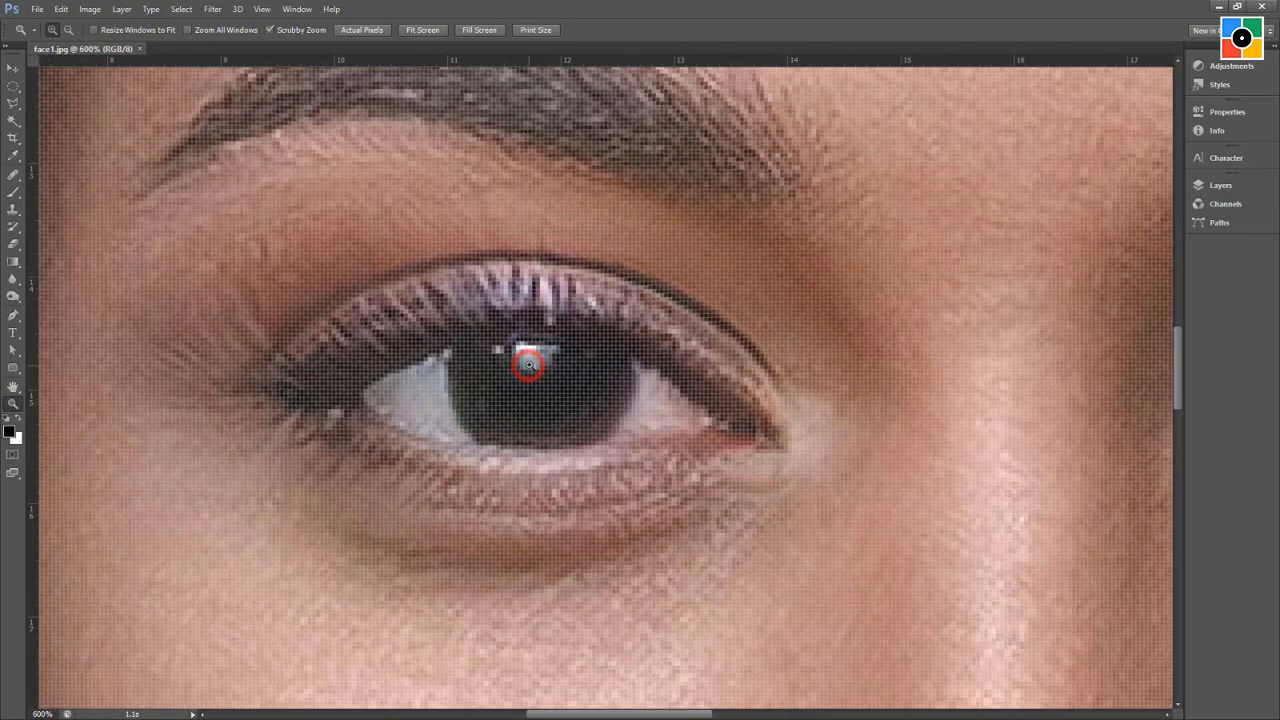
{"action": "left_click", "coordinate": [531, 359]}
{"action": "left_click", "coordinate": [532, 355]}
{"action": "left_click", "coordinate": [527, 347]}
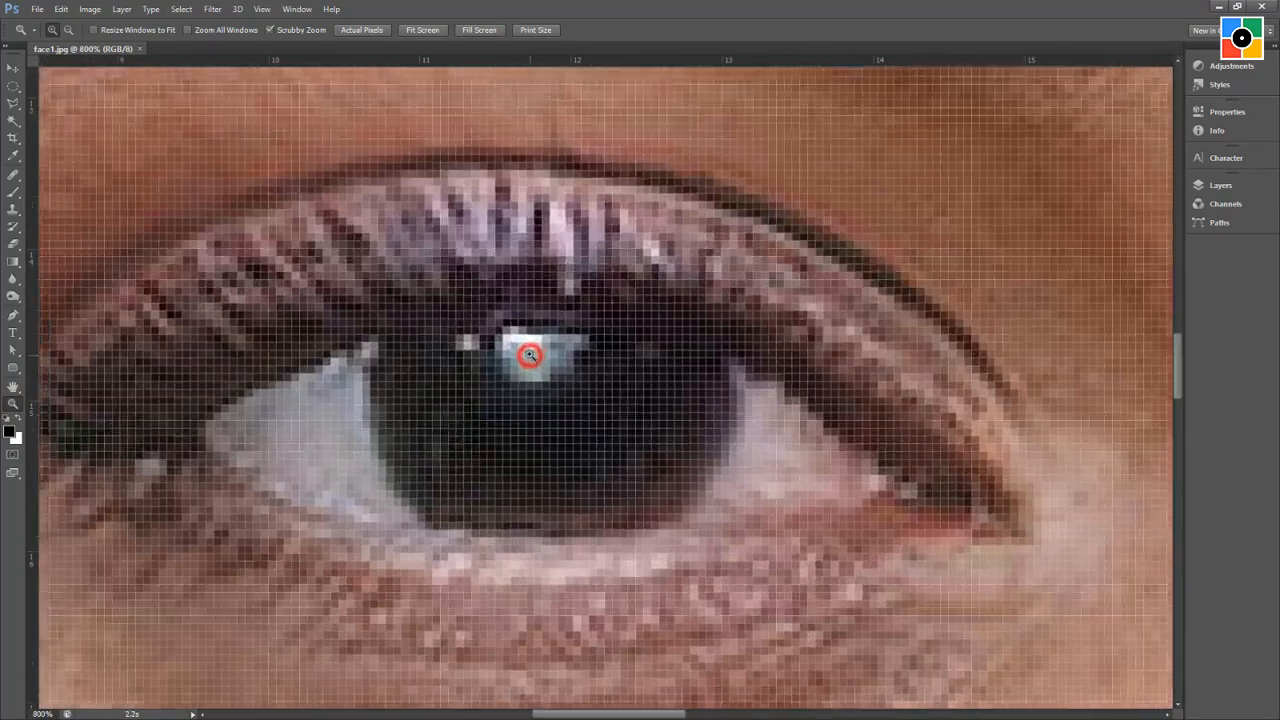
{"action": "left_click", "coordinate": [529, 348]}
{"action": "left_click", "coordinate": [529, 350]}
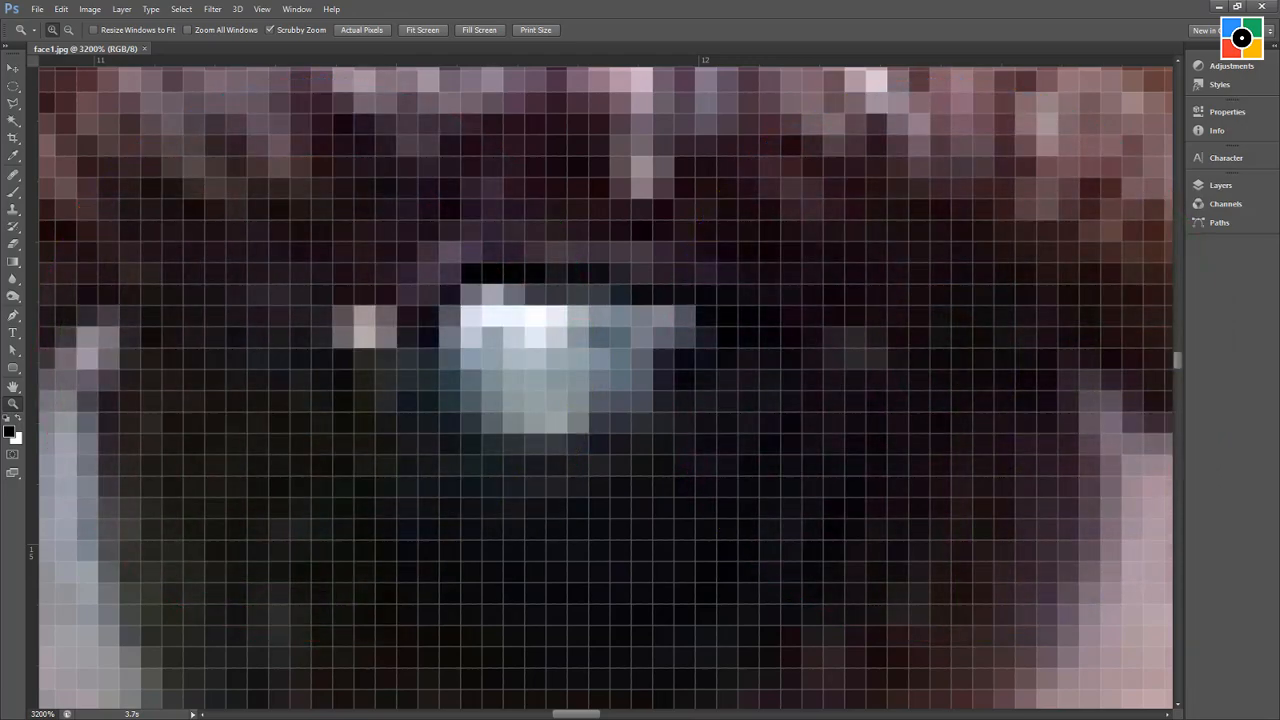
{"action": "double_click", "coordinate": [13, 406]}
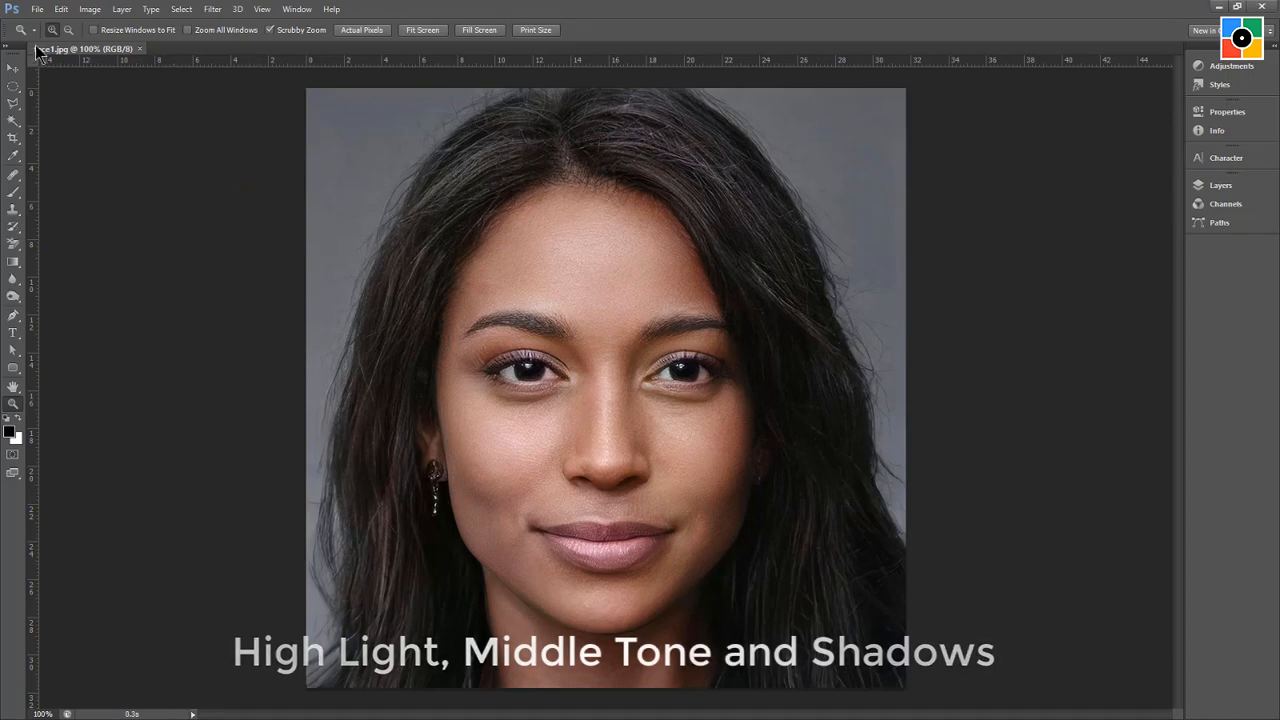
Close the face1.jpg portrait, leaving the workspace without an open document.
{"action": "left_click", "coordinate": [35, 12]}
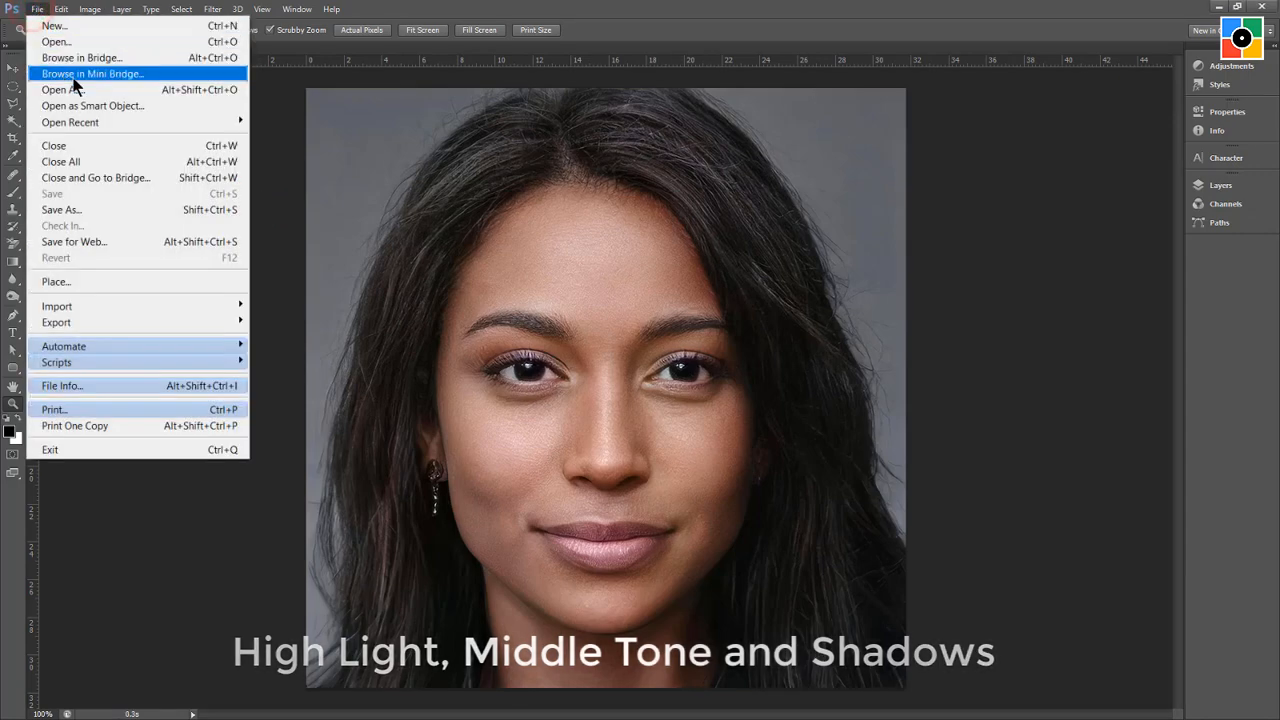
{"action": "left_click", "coordinate": [89, 146]}
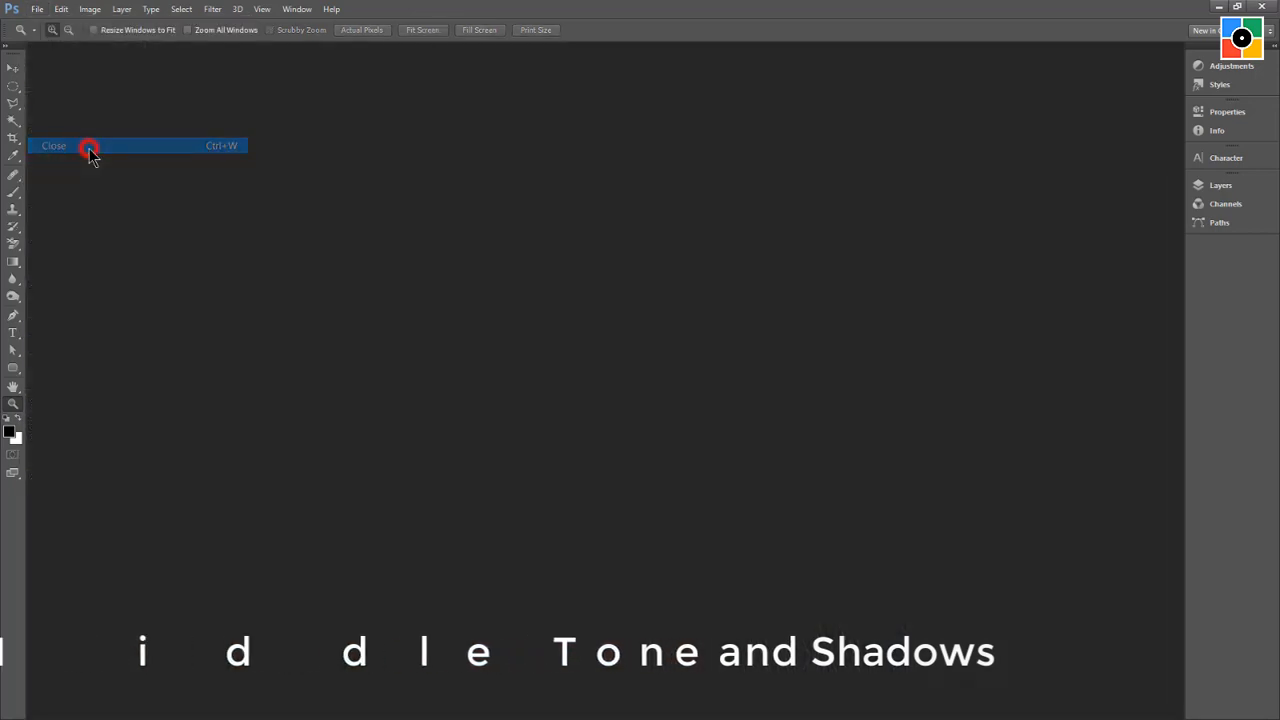
{"action": "double_click", "coordinate": [800, 420]}
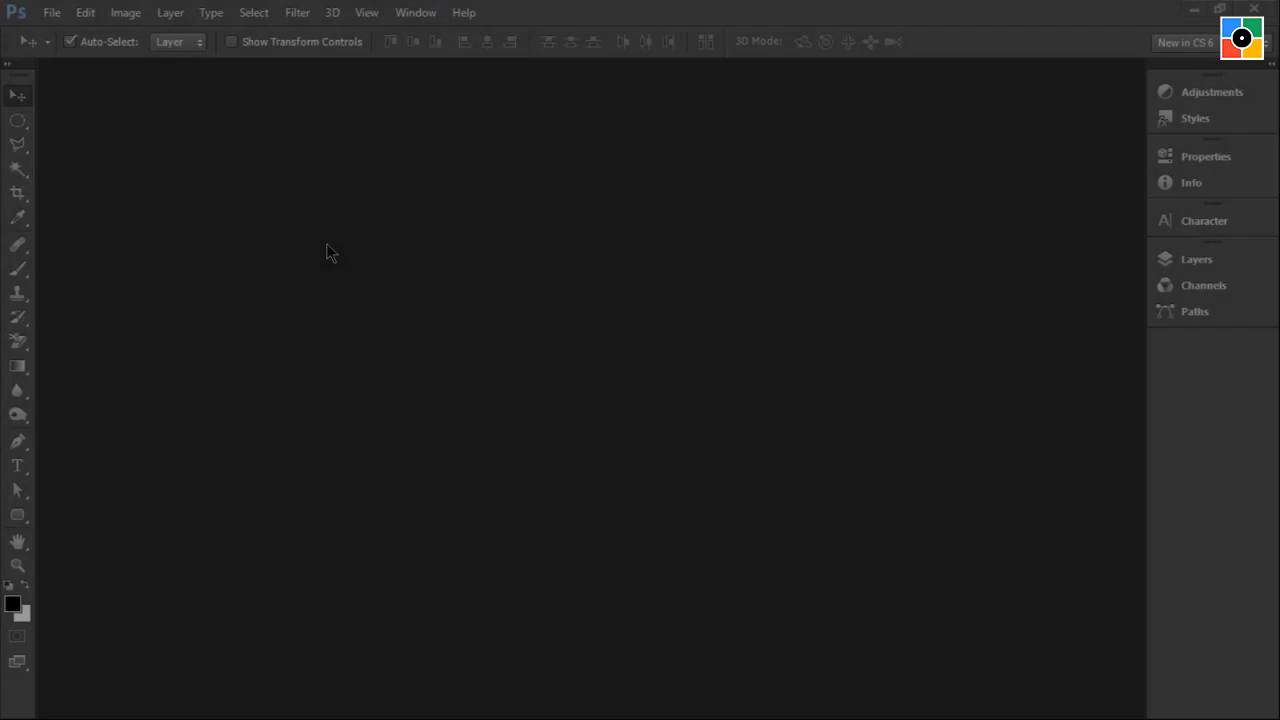
{"action": "left_click", "coordinate": [326, 243]}
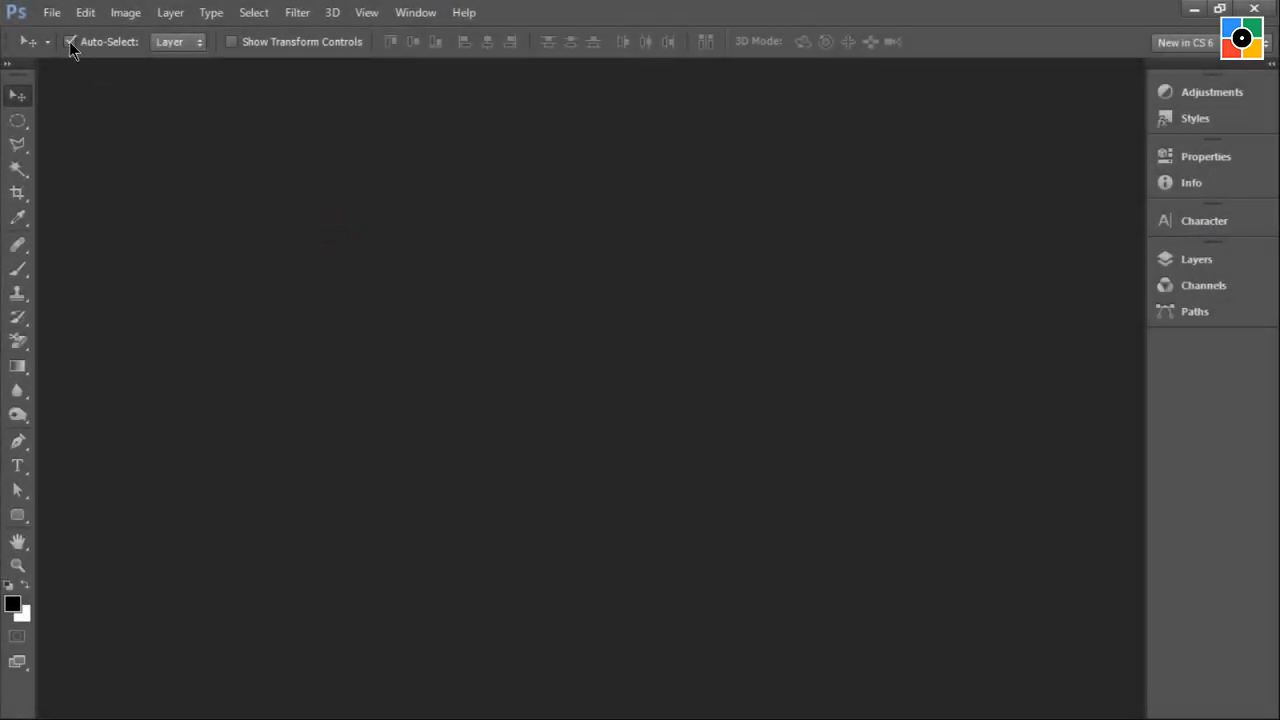
Create a new document 8 inches wide by 6 inches high with a resolution of 300 pixels/inch.
{"action": "left_click", "coordinate": [50, 13]}
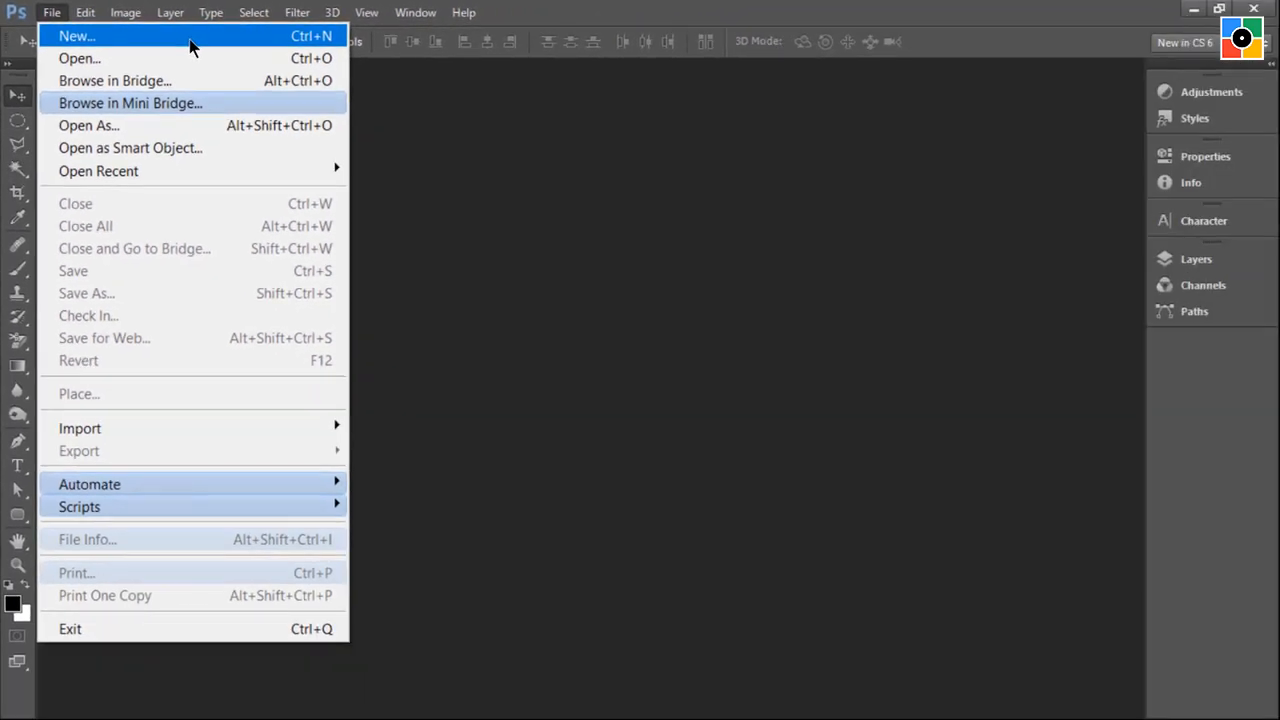
{"action": "left_click", "coordinate": [170, 78]}
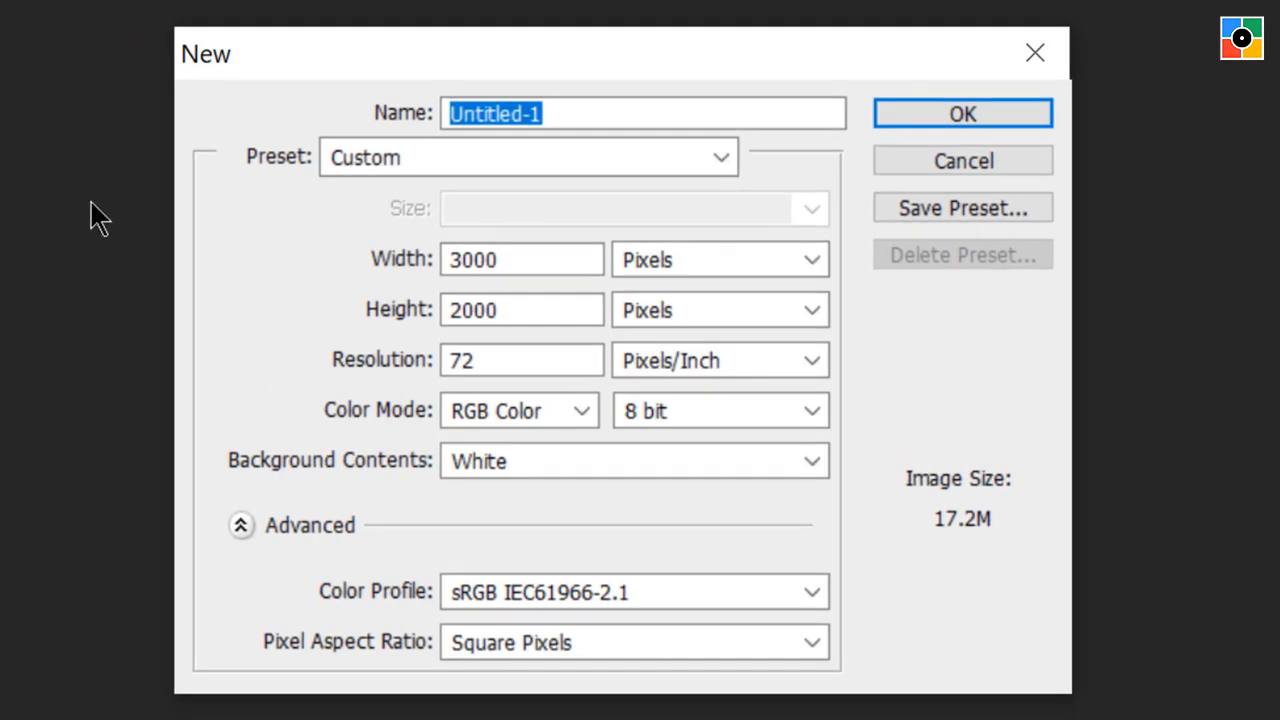
{"action": "left_click", "coordinate": [700, 260]}
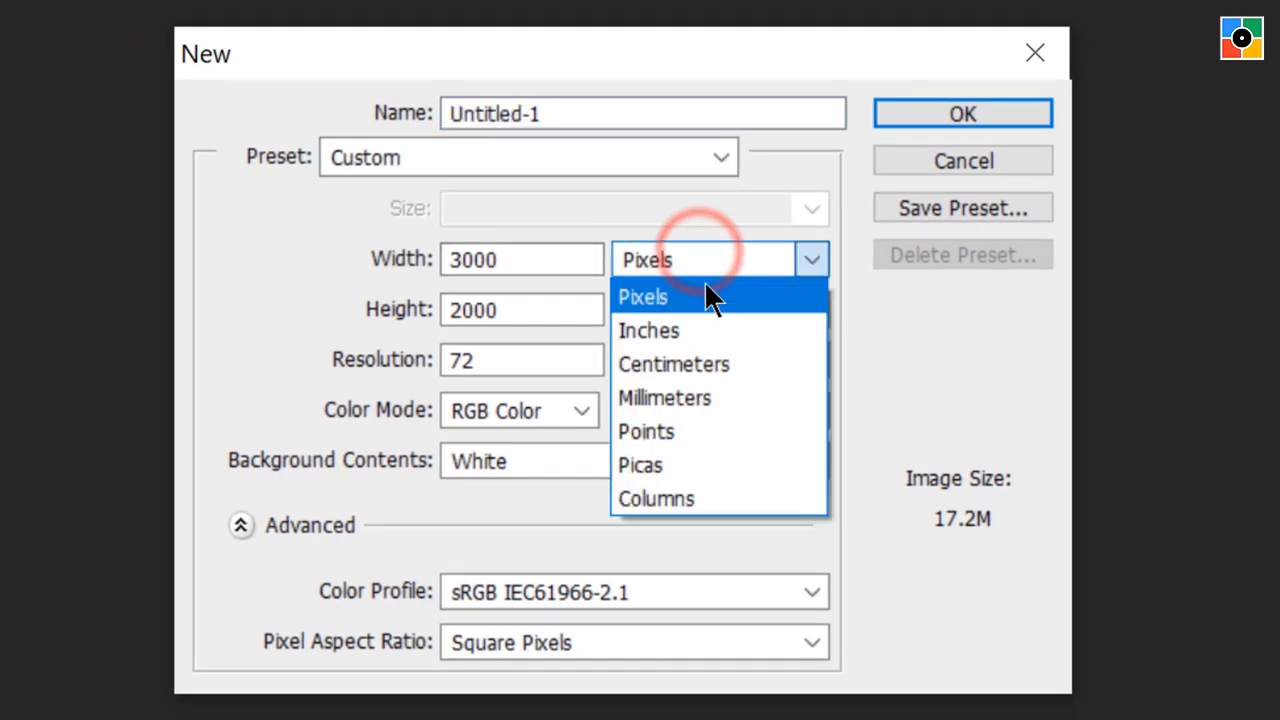
{"action": "left_click", "coordinate": [707, 320]}
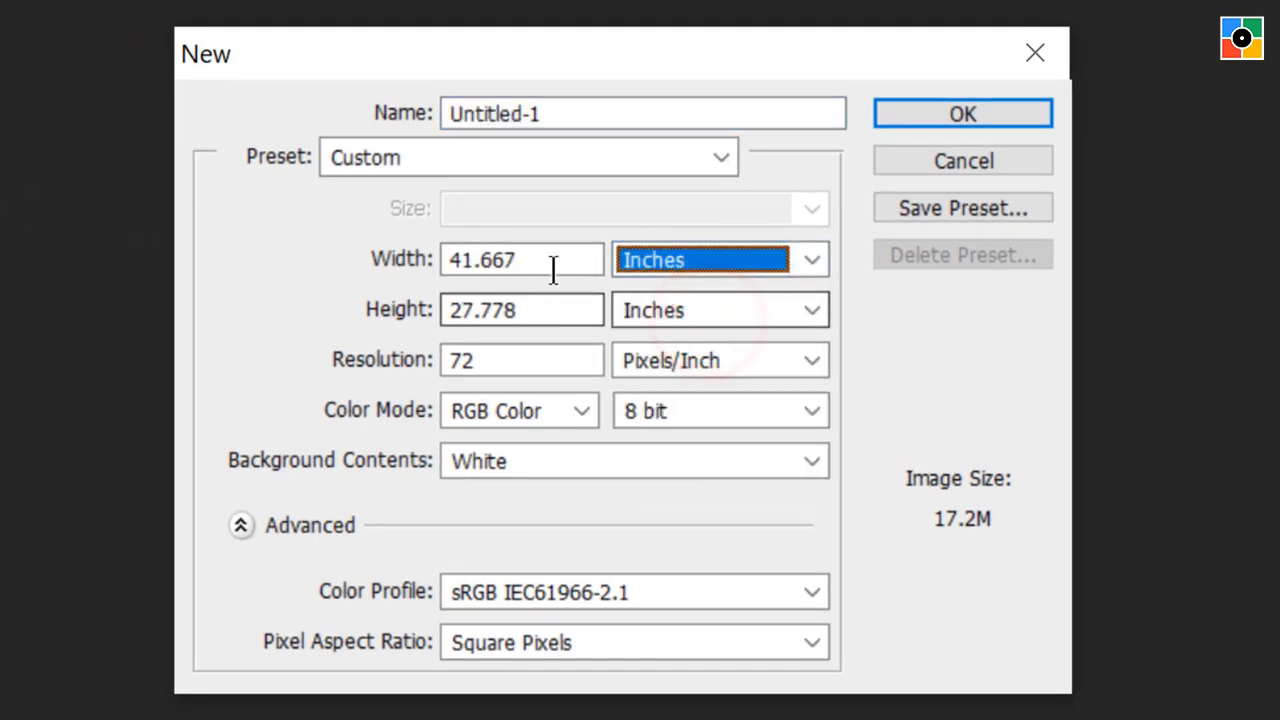
{"action": "left_click_drag", "start_coordinate": [551, 259], "coordinate": [235, 280]}
{"action": "type", "text": "8"}
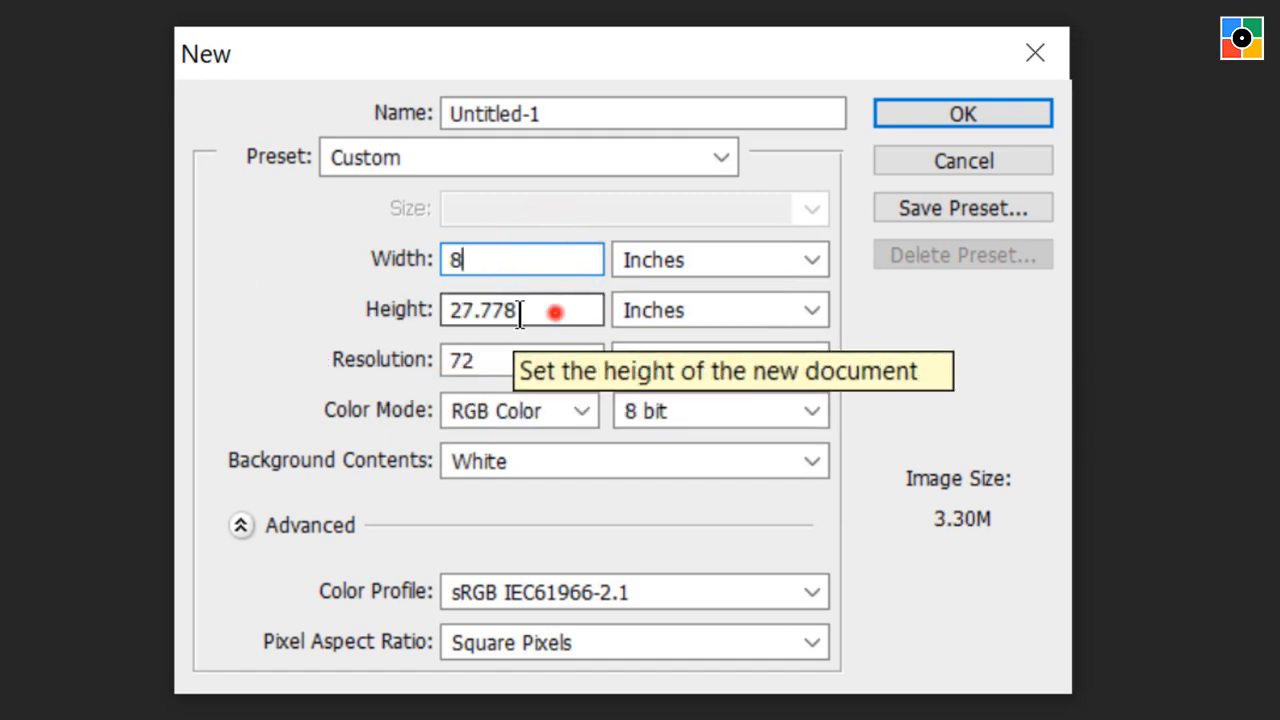
{"action": "left_click_drag", "start_coordinate": [553, 312], "coordinate": [257, 337]}
{"action": "type", "text": "6"}
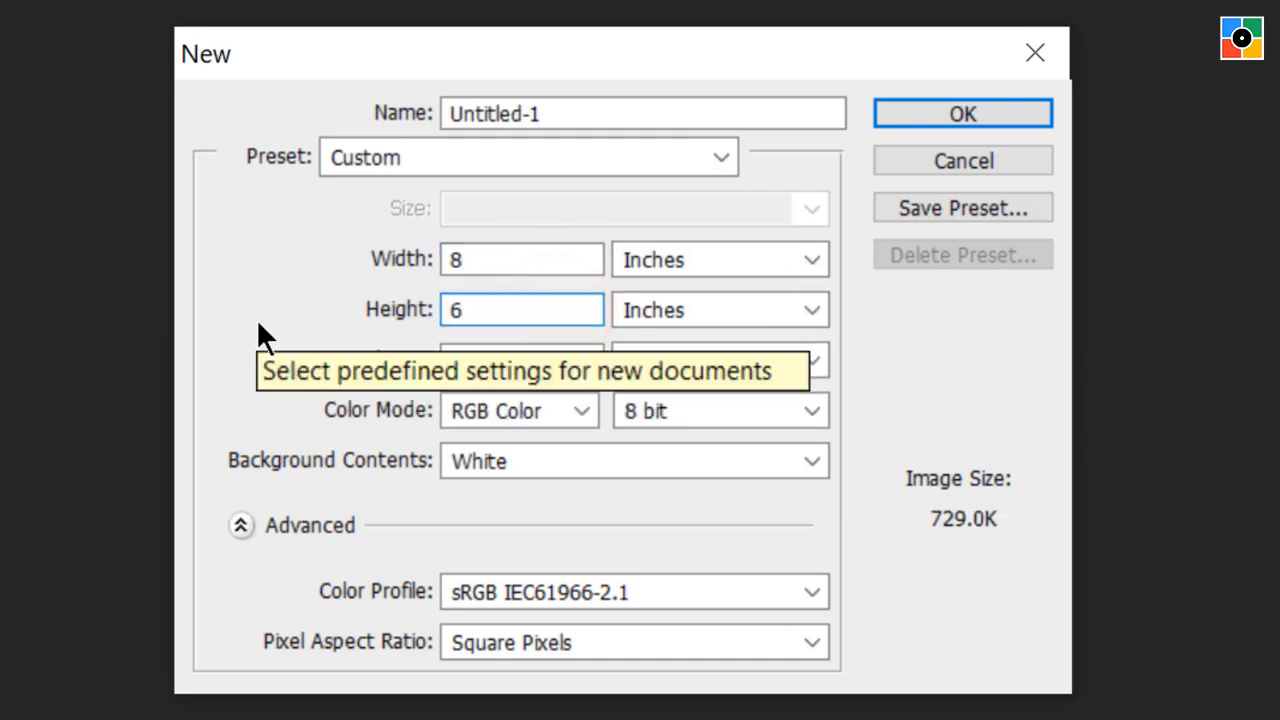
{"action": "left_click_drag", "start_coordinate": [506, 362], "coordinate": [314, 365]}
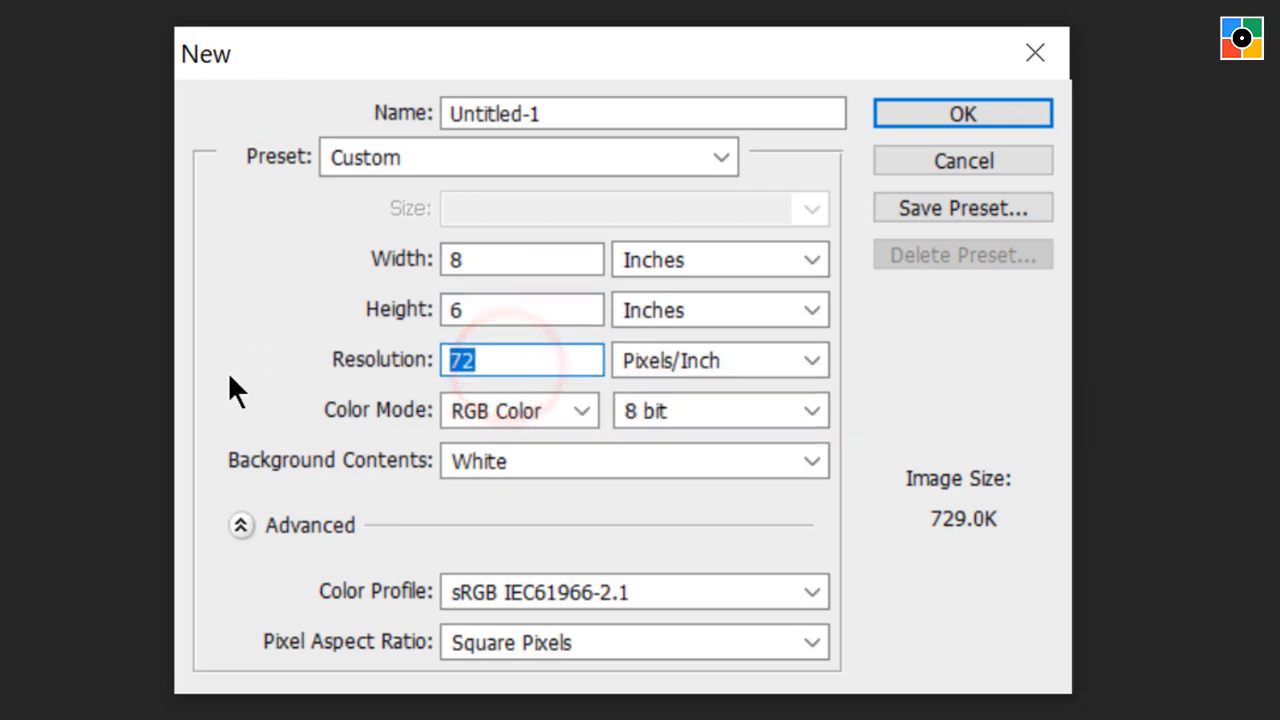
{"action": "type", "text": "300"}
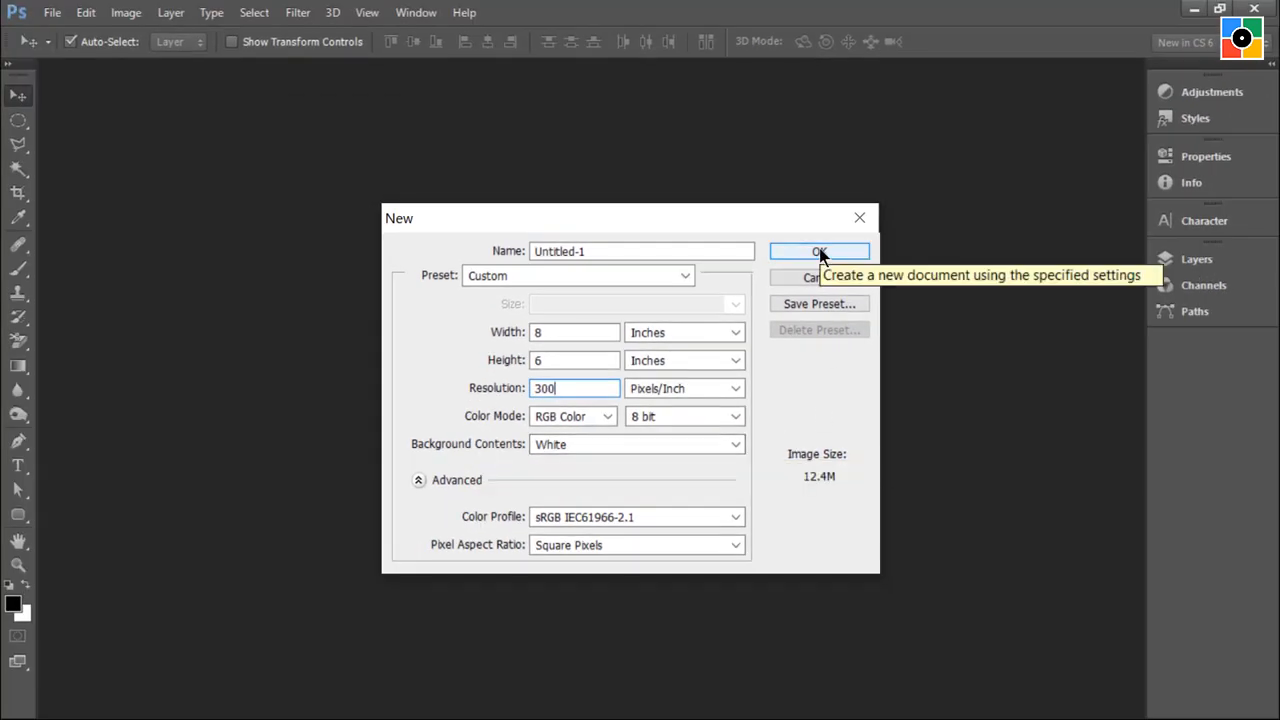
{"action": "left_click", "coordinate": [819, 252]}
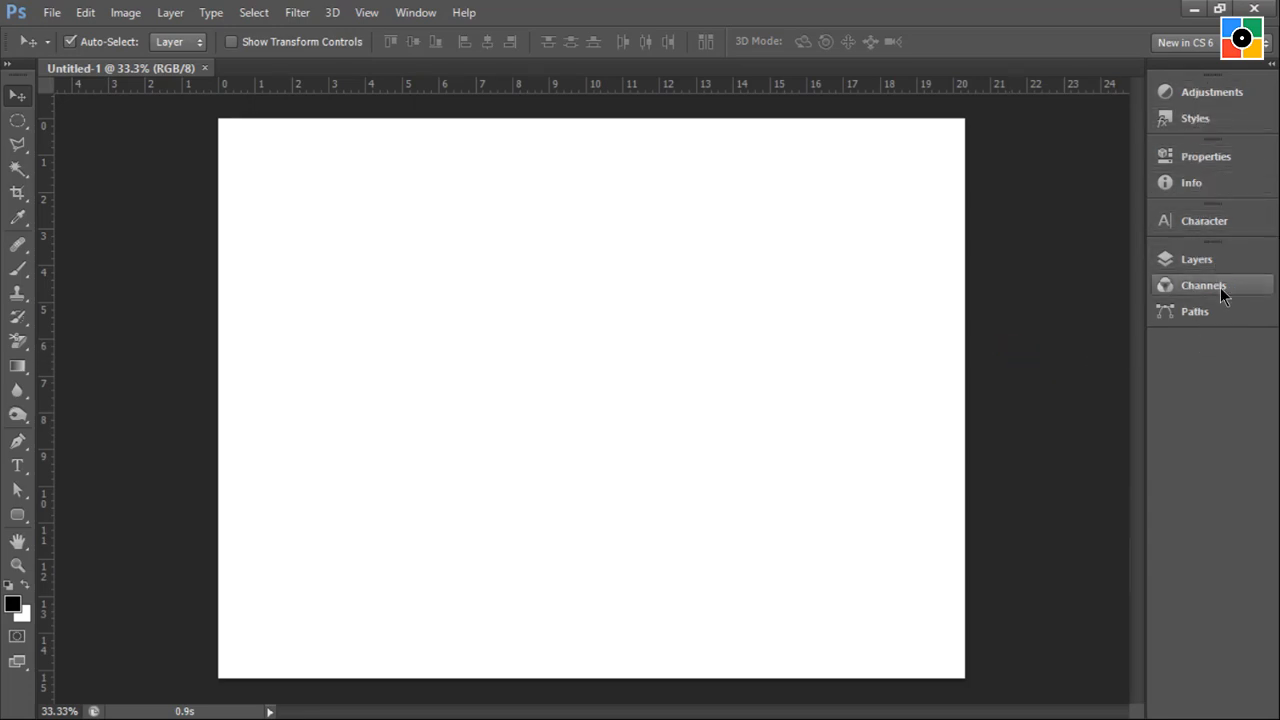
Expand the collapsed panels and close the Adjustments/Styles and Properties/Info groups.
{"action": "left_click", "coordinate": [1272, 67]}
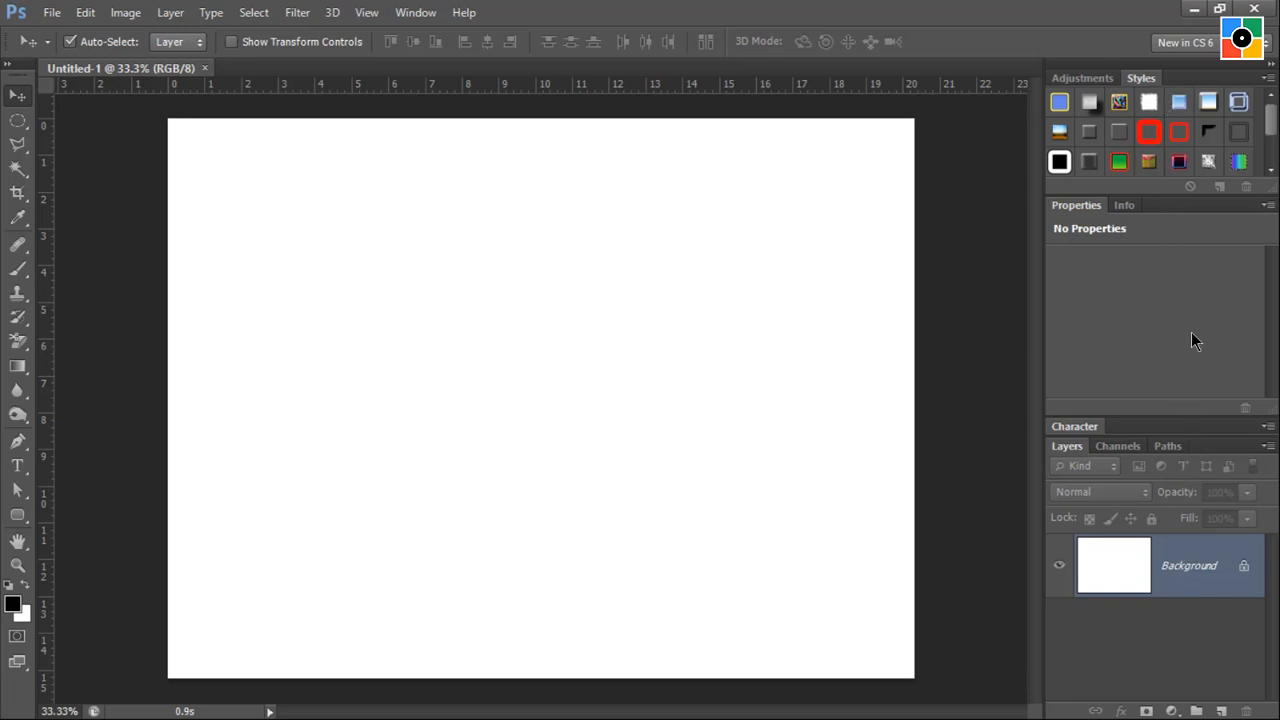
{"action": "left_click", "coordinate": [1268, 78]}
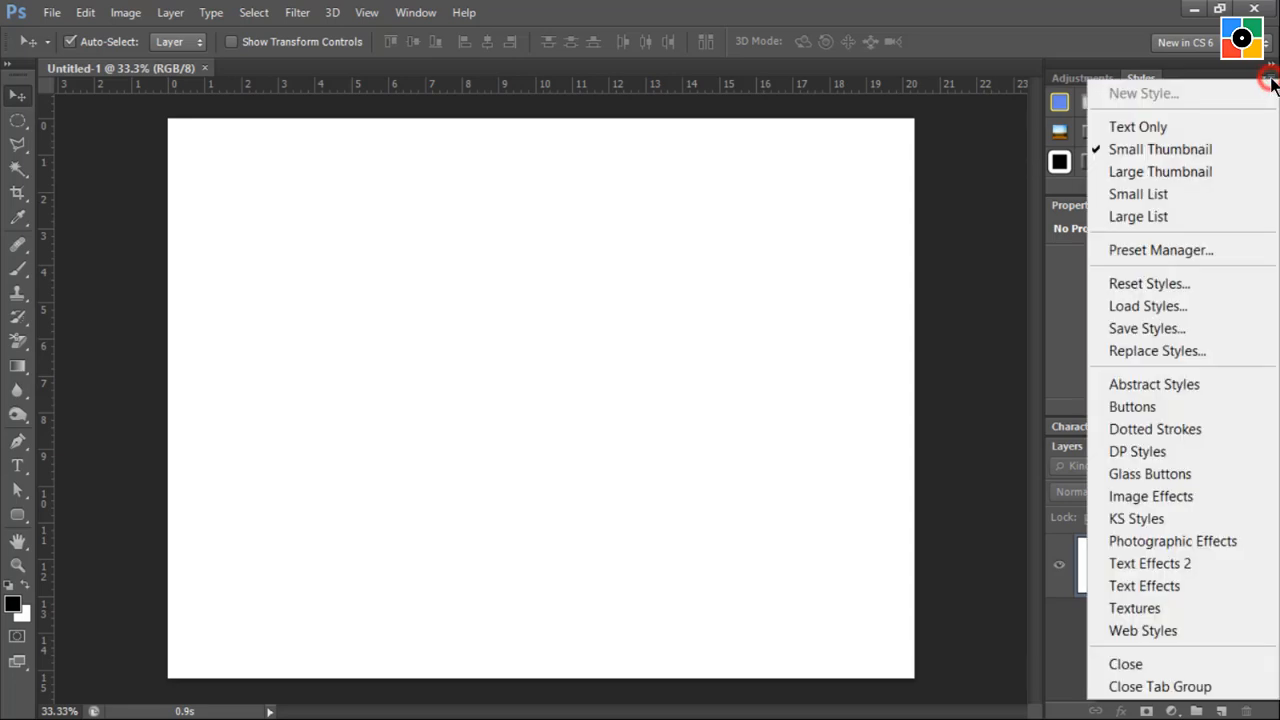
{"action": "left_click", "coordinate": [1177, 688]}
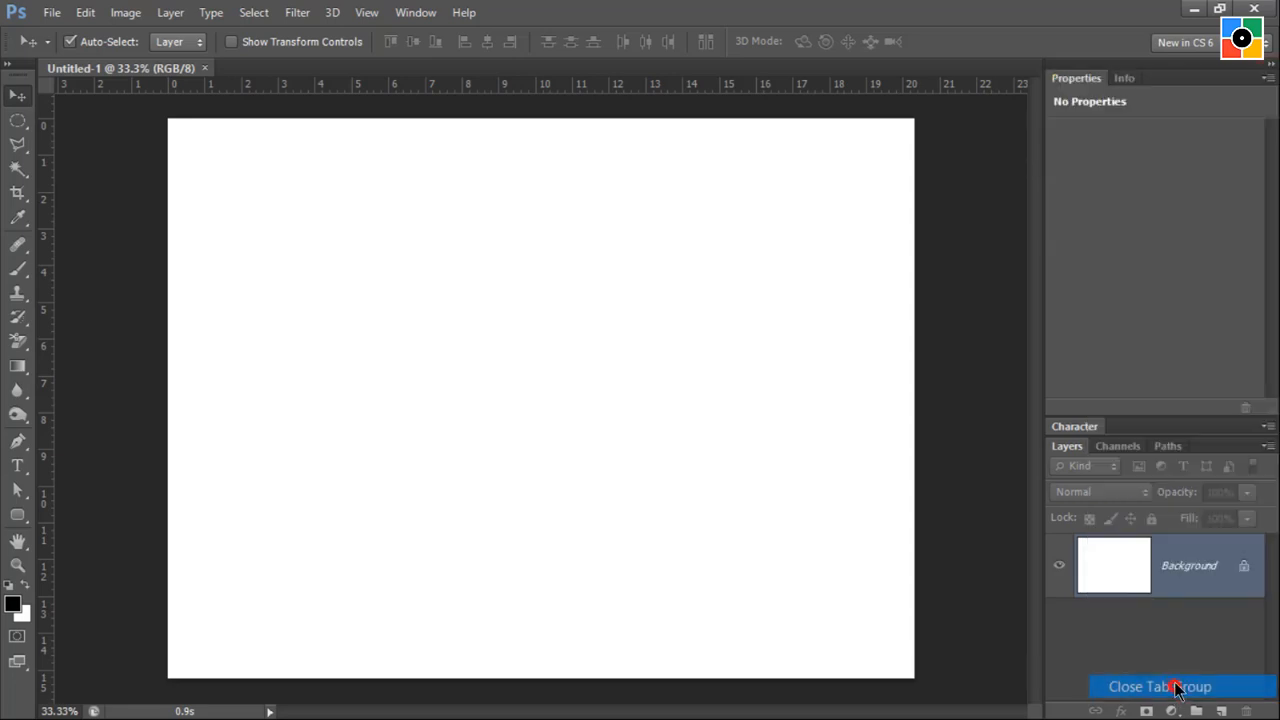
{"action": "left_click", "coordinate": [1270, 80]}
{"action": "left_click", "coordinate": [1254, 114]}
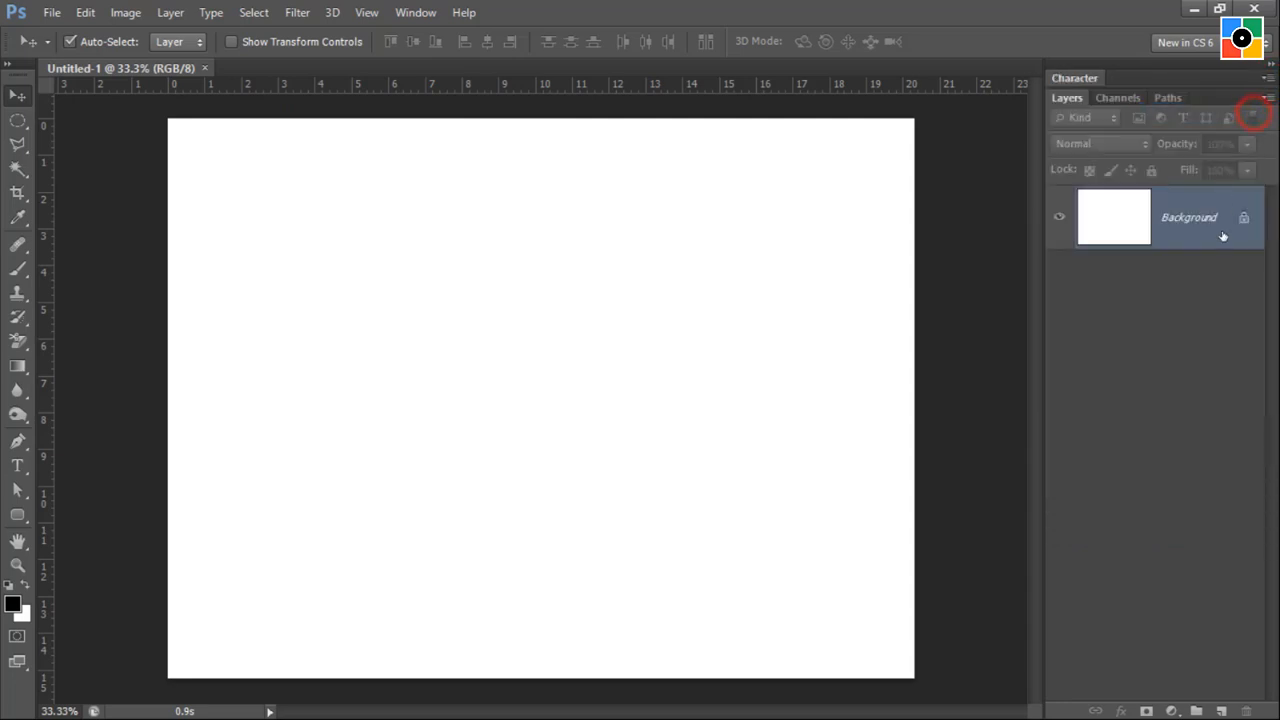
{"action": "left_click", "coordinate": [1112, 388]}
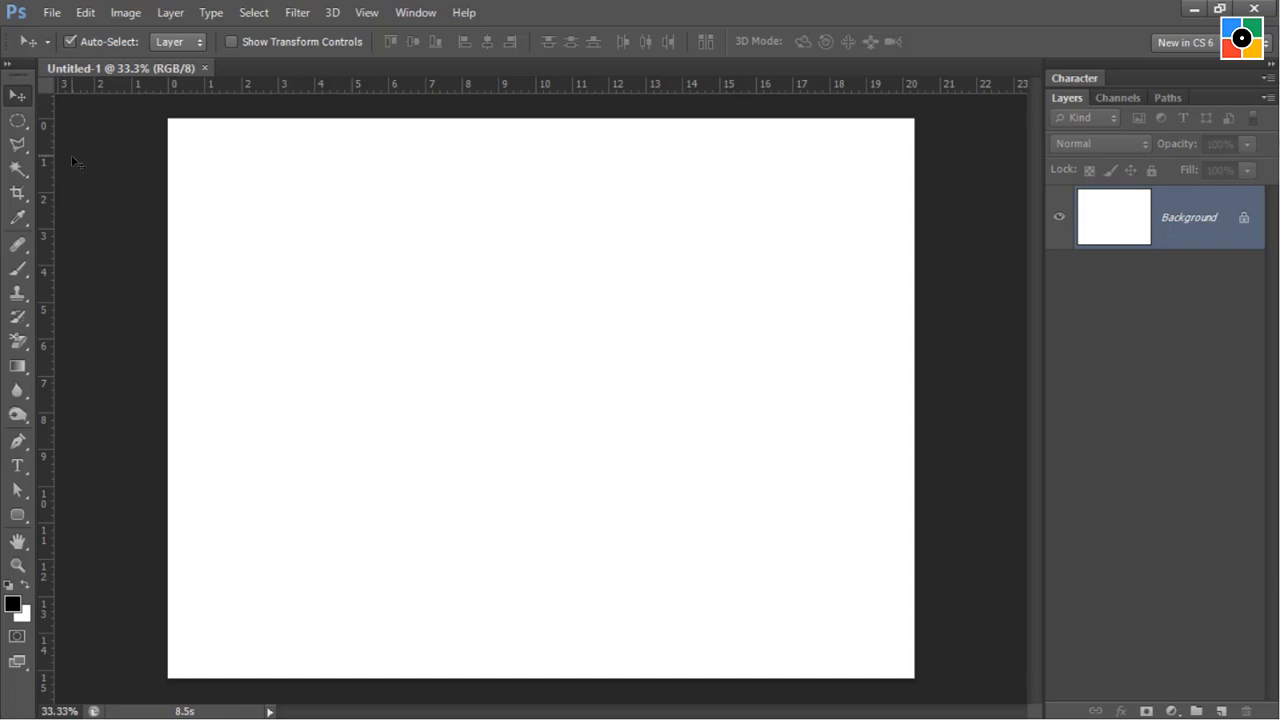
Hide the rulers around the blank document's canvas.
{"action": "left_click", "coordinate": [367, 14]}
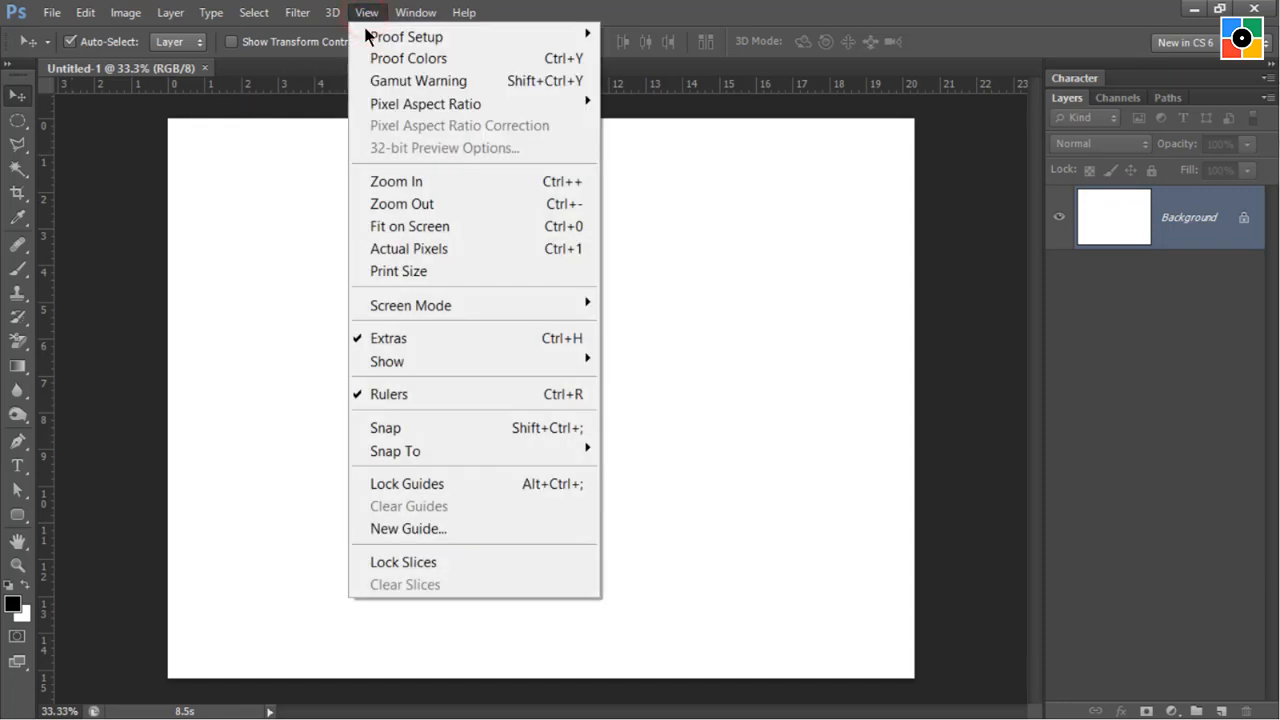
{"action": "left_click", "coordinate": [440, 396]}
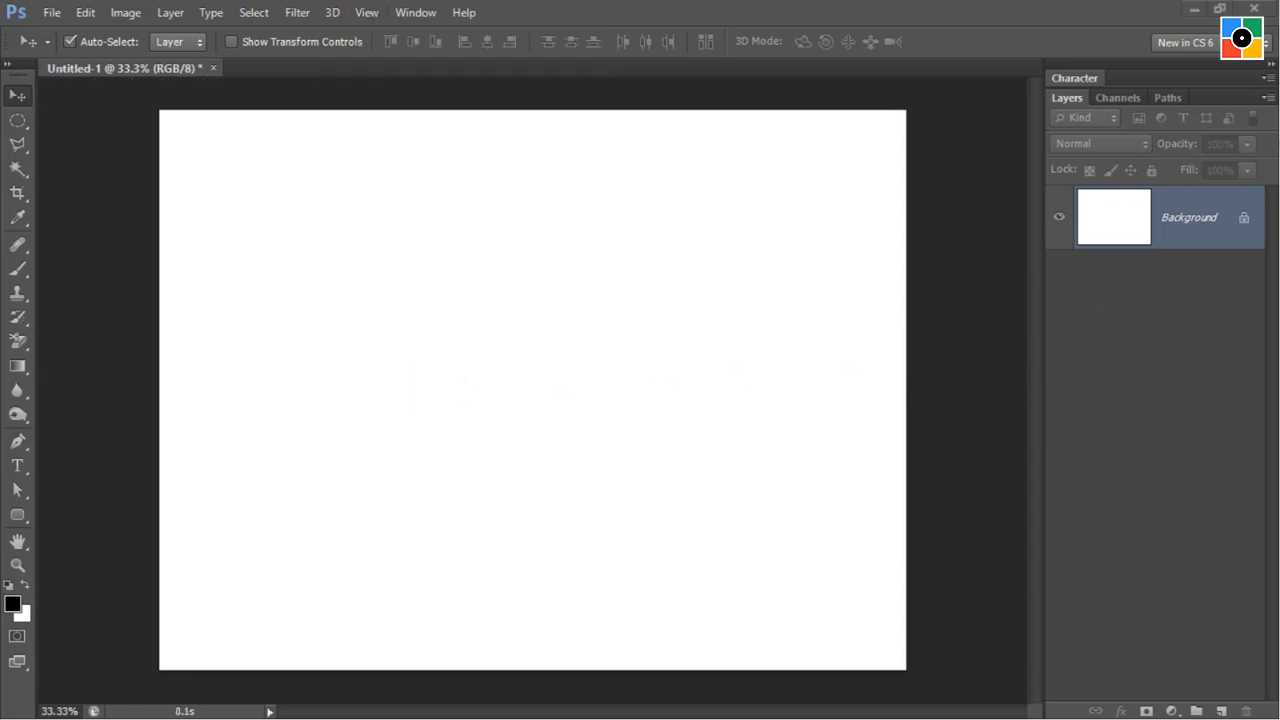
{"action": "left_click", "coordinate": [269, 191]}
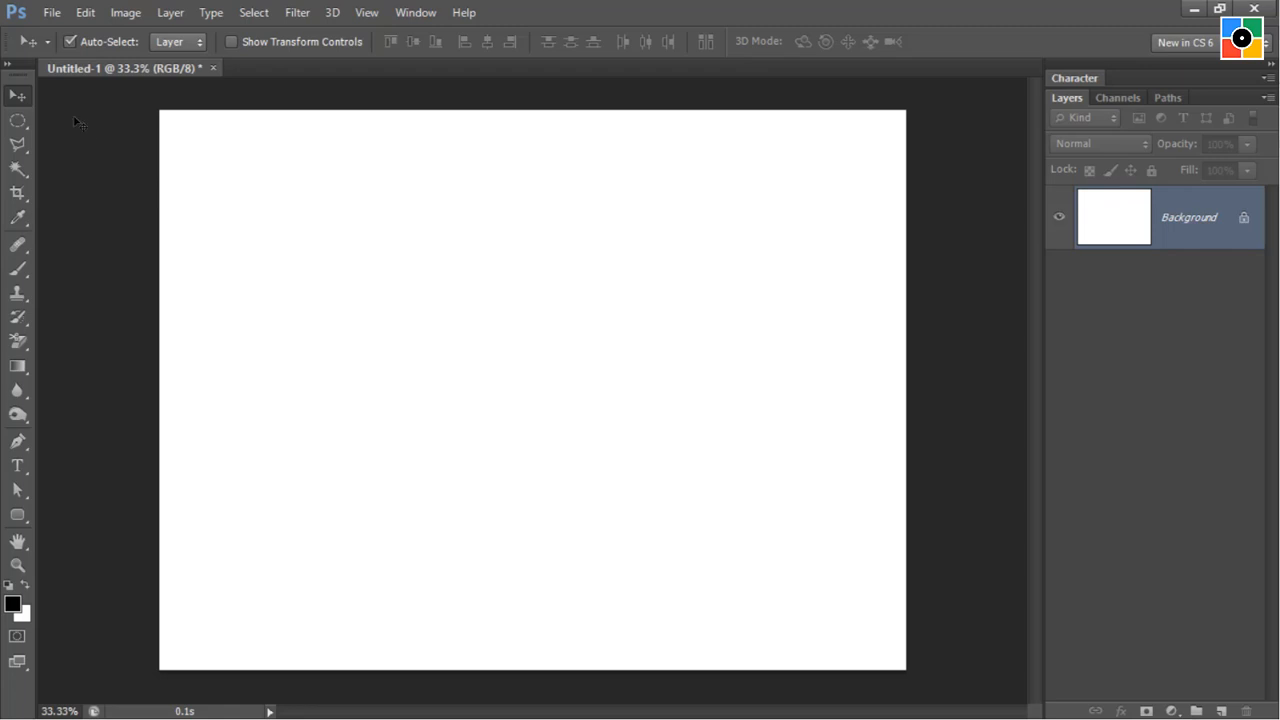
Open the image bird.jpg from the images-lesson-01 folder.
{"action": "left_click", "coordinate": [50, 13]}
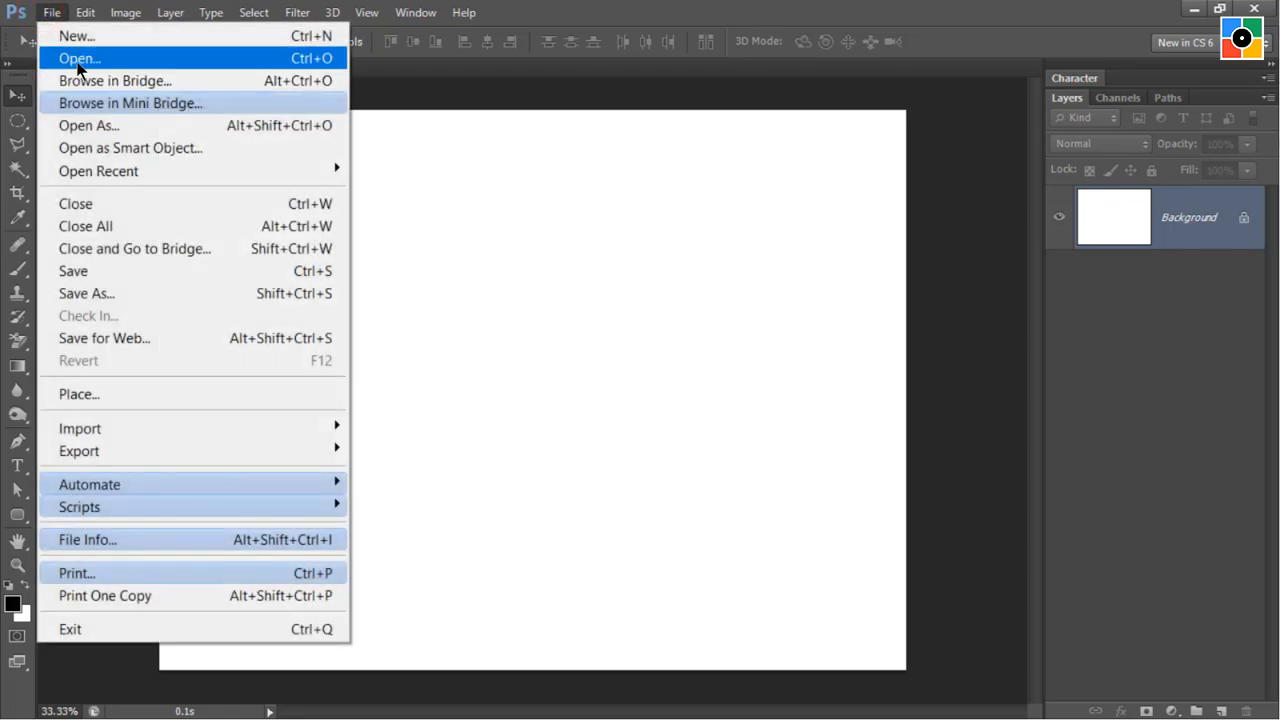
{"action": "left_click", "coordinate": [143, 60]}
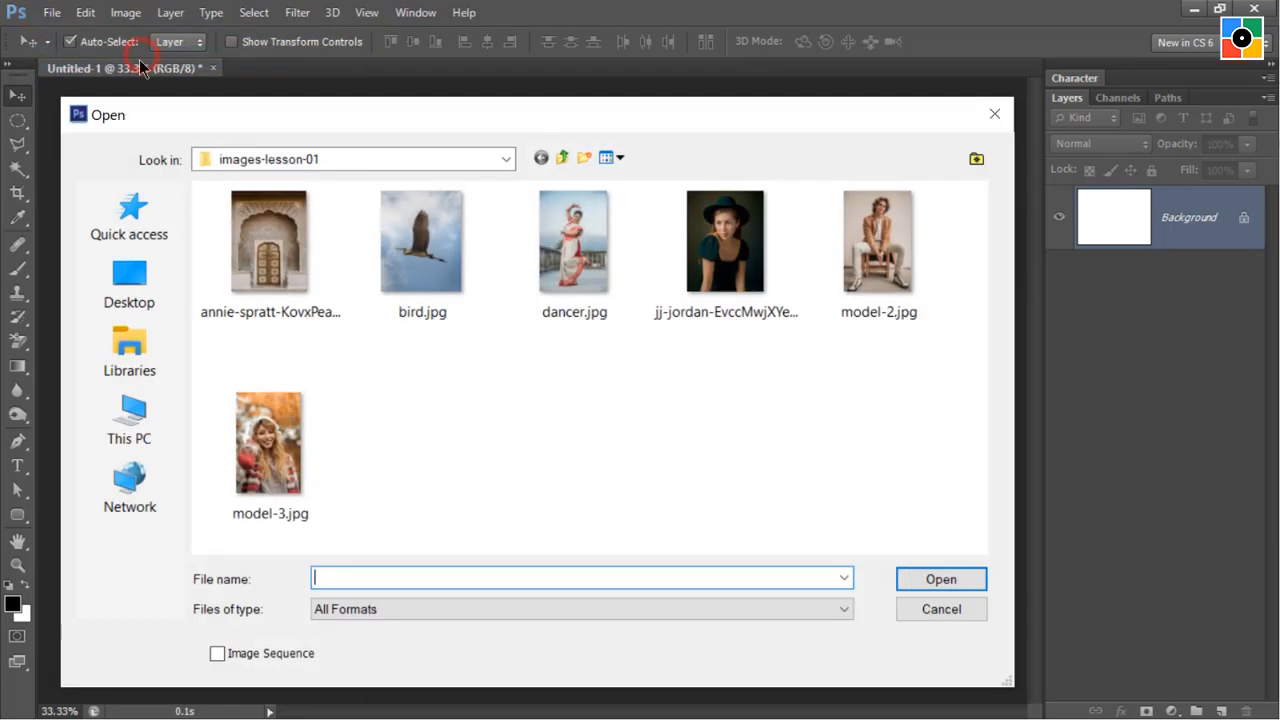
{"action": "left_click", "coordinate": [436, 243]}
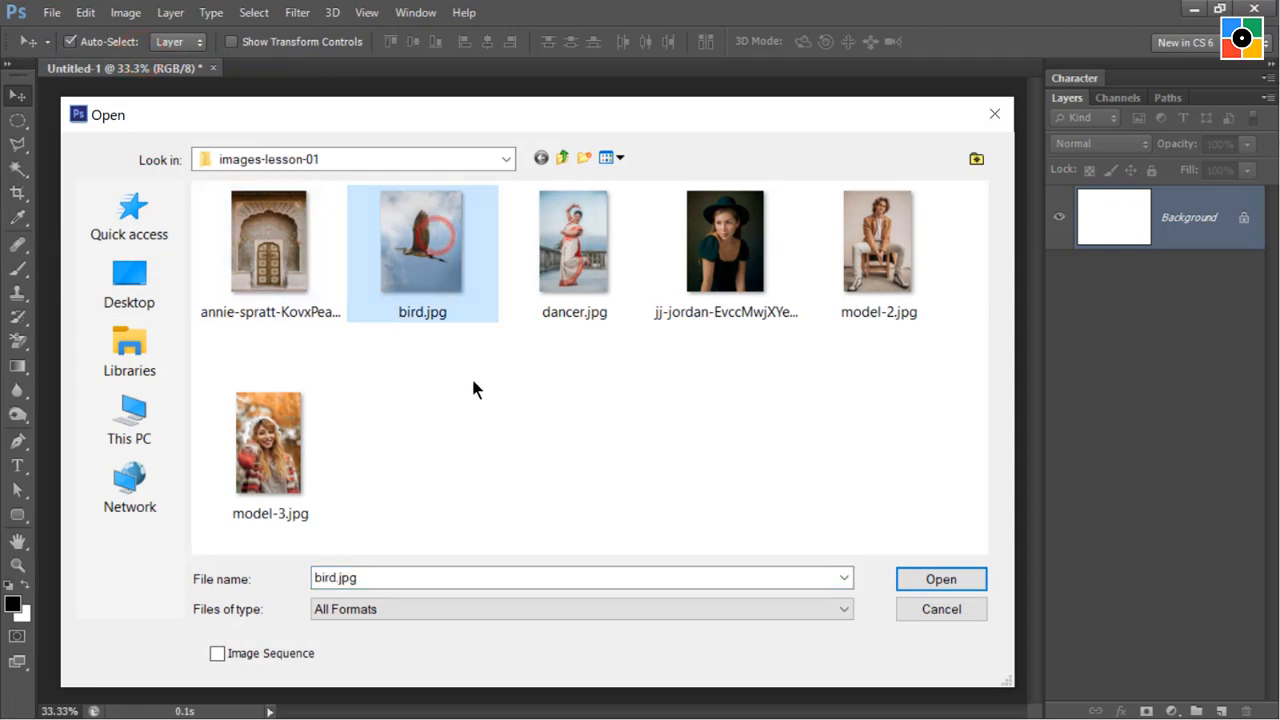
{"action": "left_click", "coordinate": [939, 580]}
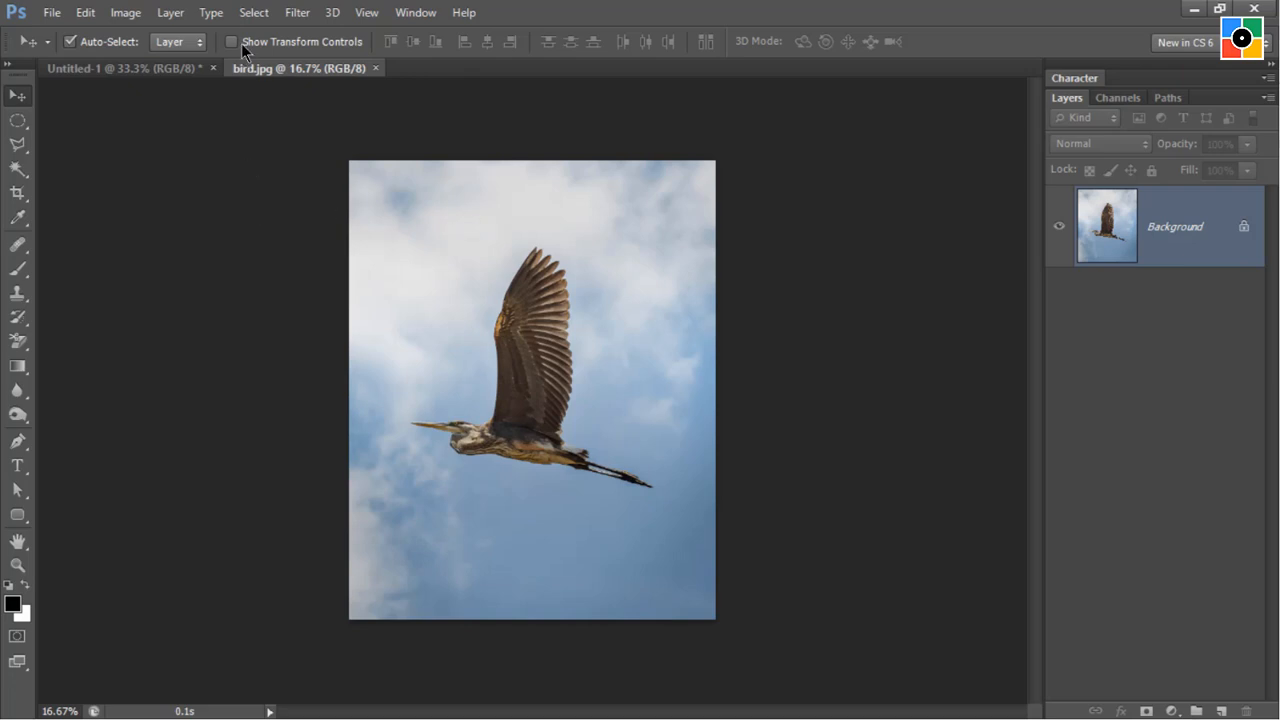
Select the entire bird image and copy it to the clipboard.
{"action": "left_click", "coordinate": [250, 13]}
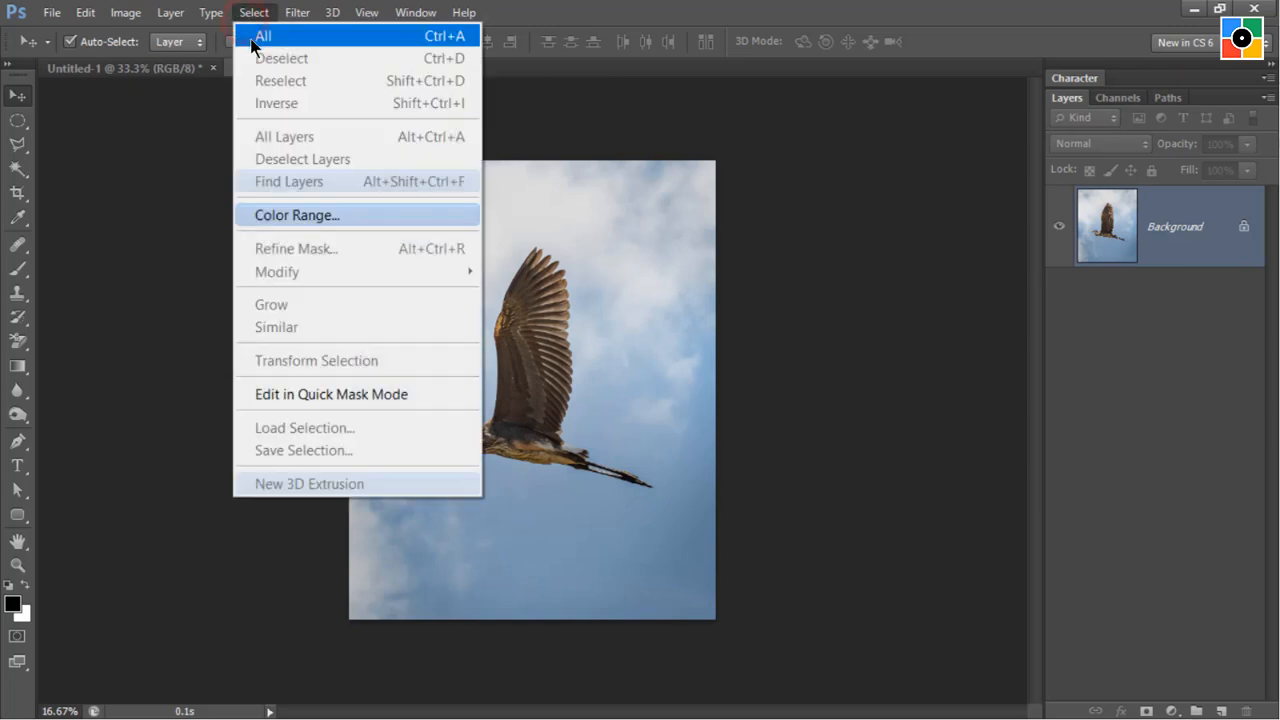
{"action": "left_click", "coordinate": [262, 37]}
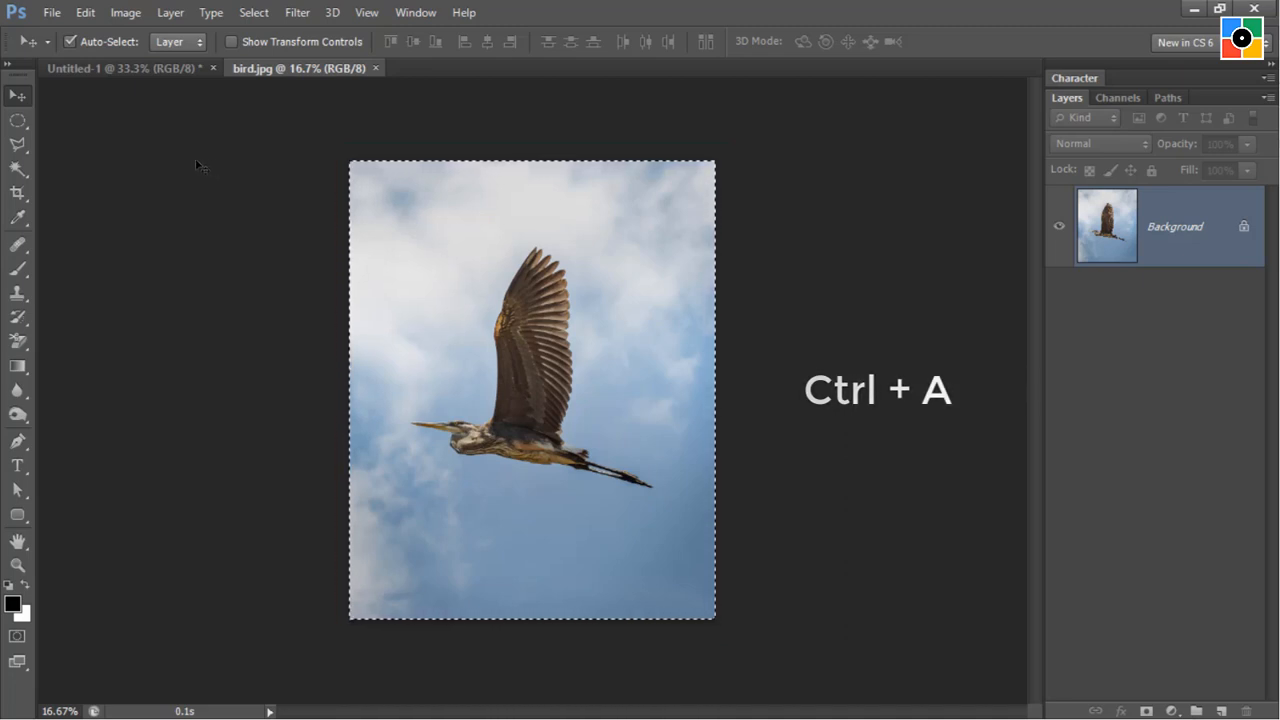
{"action": "left_click", "coordinate": [80, 13]}
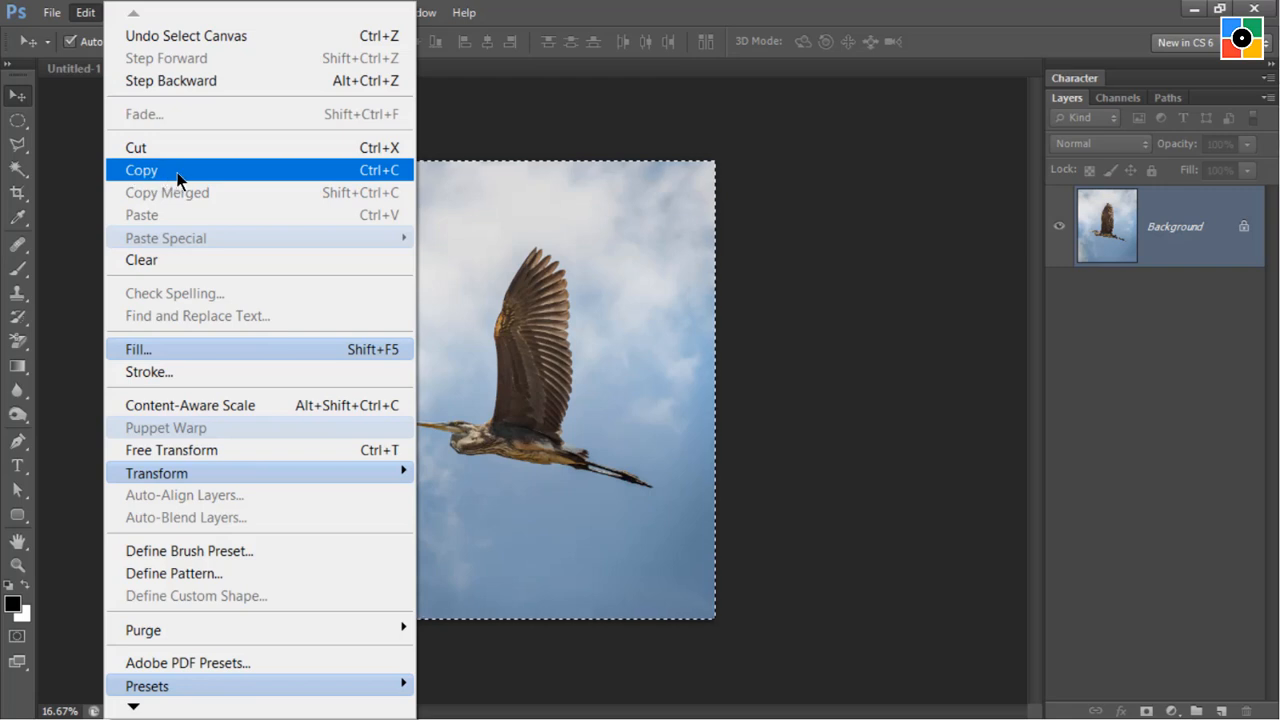
{"action": "left_click", "coordinate": [177, 172]}
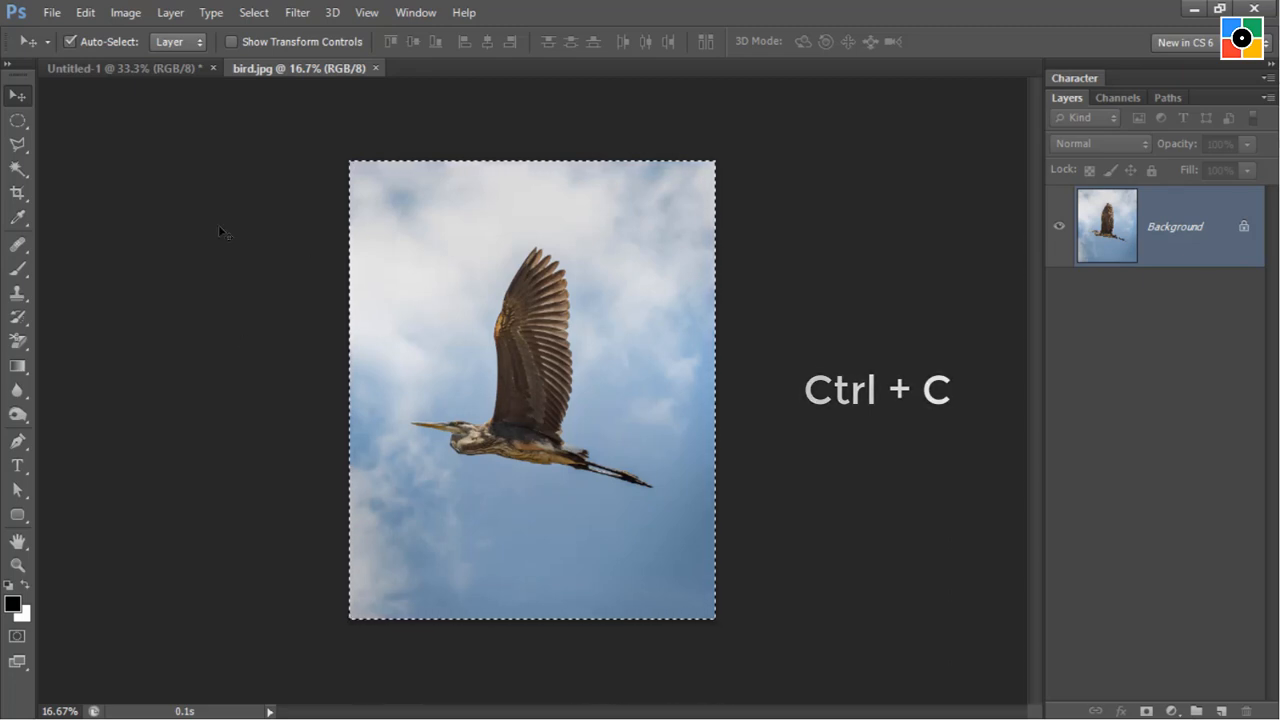
Close the bird.jpg document and return to the blank one.
{"action": "left_click", "coordinate": [48, 14]}
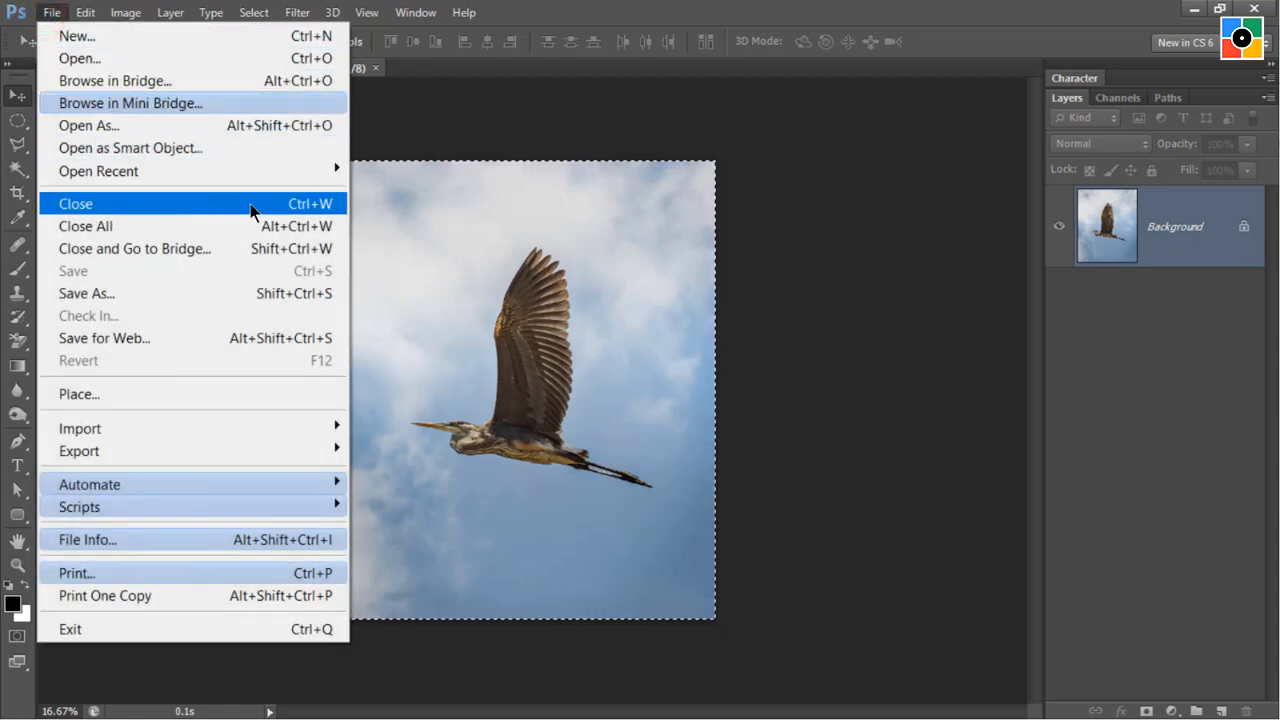
{"action": "left_click", "coordinate": [420, 120]}
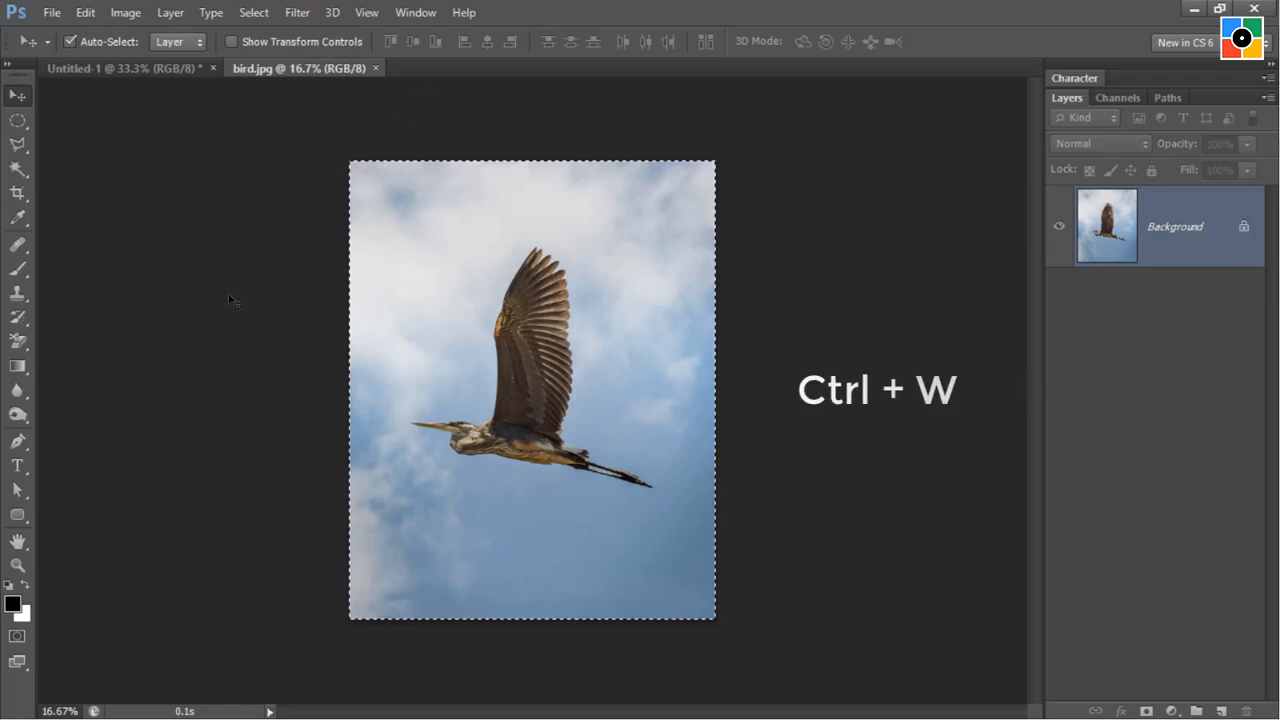
{"action": "left_click", "coordinate": [376, 69]}
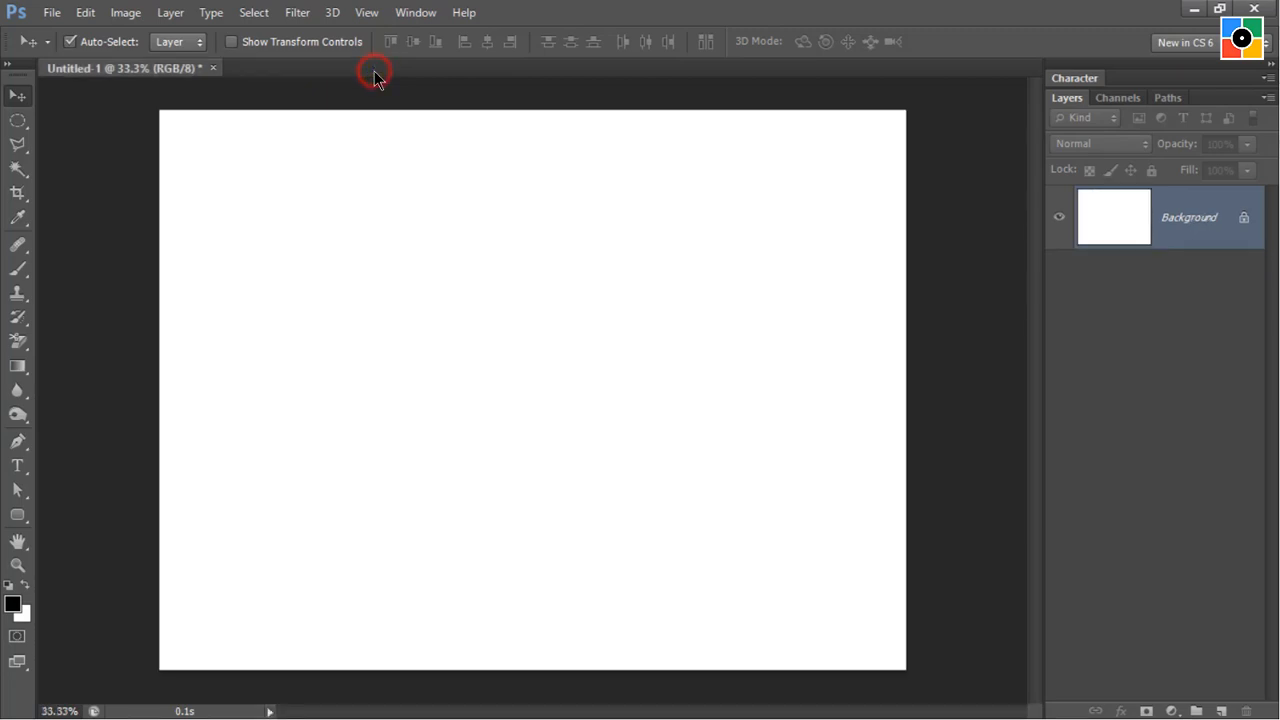
Paste the copied bird photo into the blank document as a new layer.
{"action": "left_click", "coordinate": [509, 479]}
{"action": "left_click", "coordinate": [85, 12]}
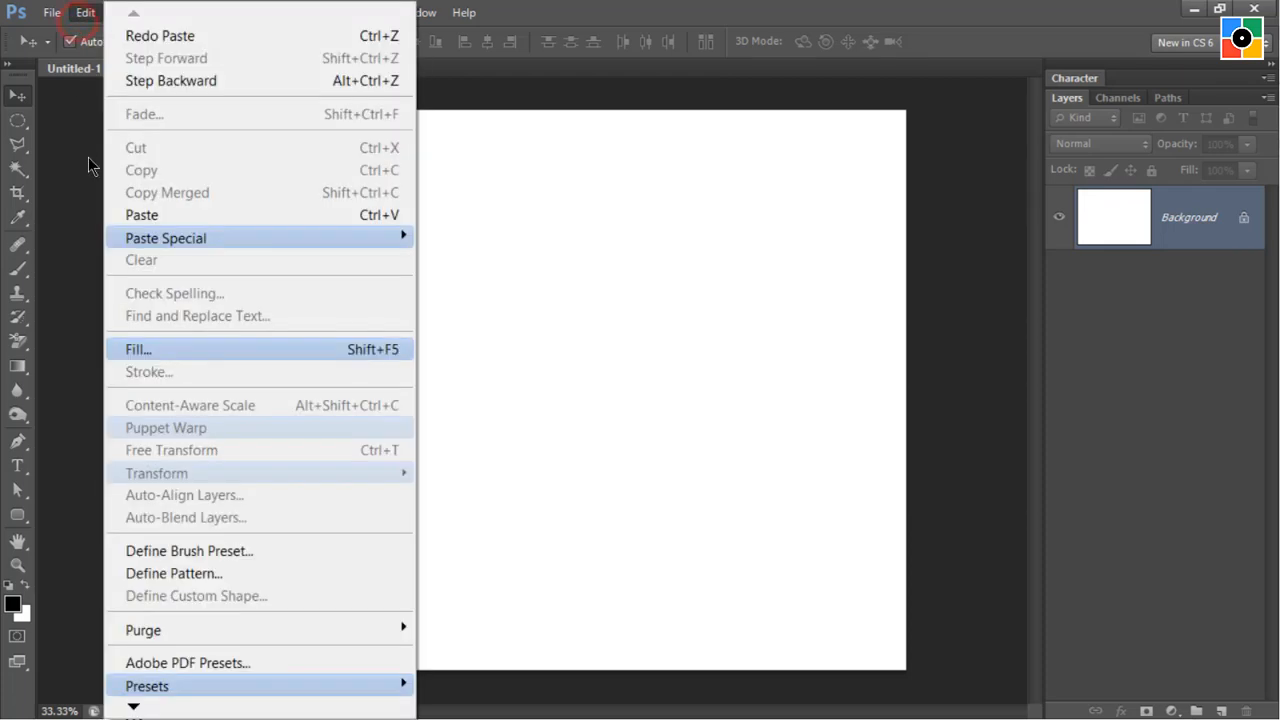
{"action": "left_click", "coordinate": [160, 215]}
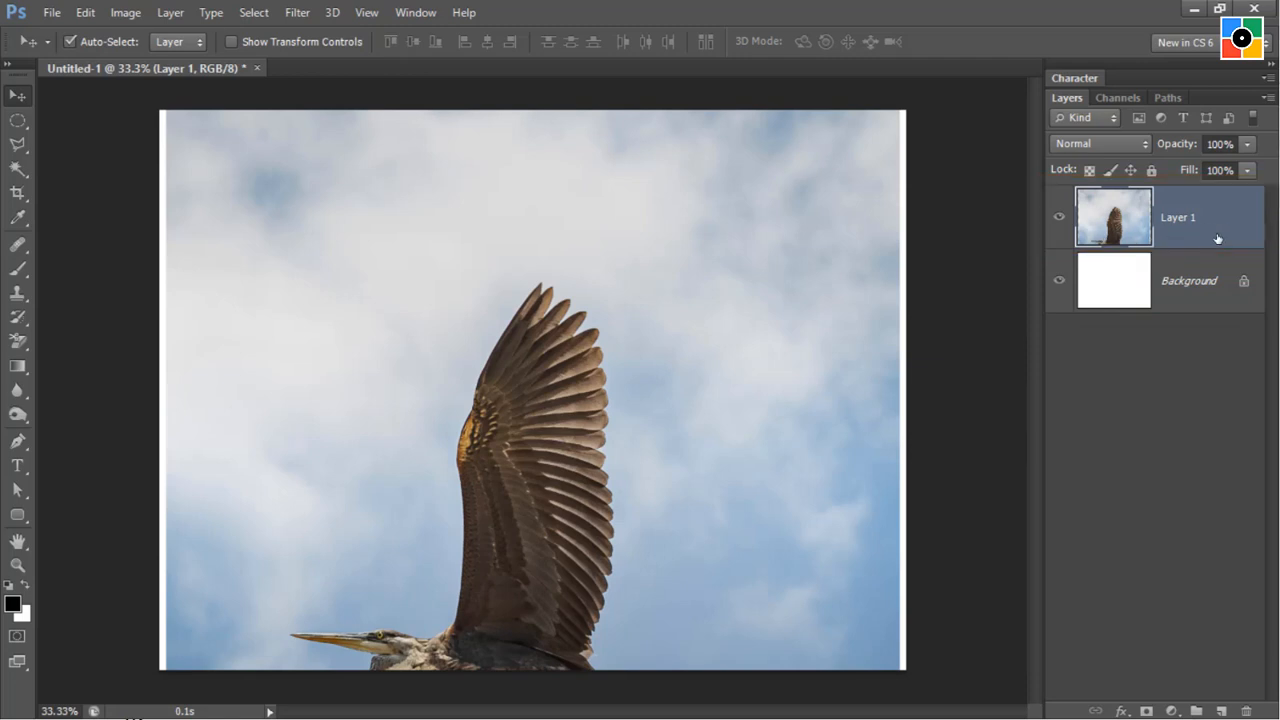
{"action": "left_click", "coordinate": [806, 506]}
Save the document as cutout in Photoshop format in the images-lesson-01 folder, with Maximize Compatibility on.
{"action": "left_click", "coordinate": [49, 18]}
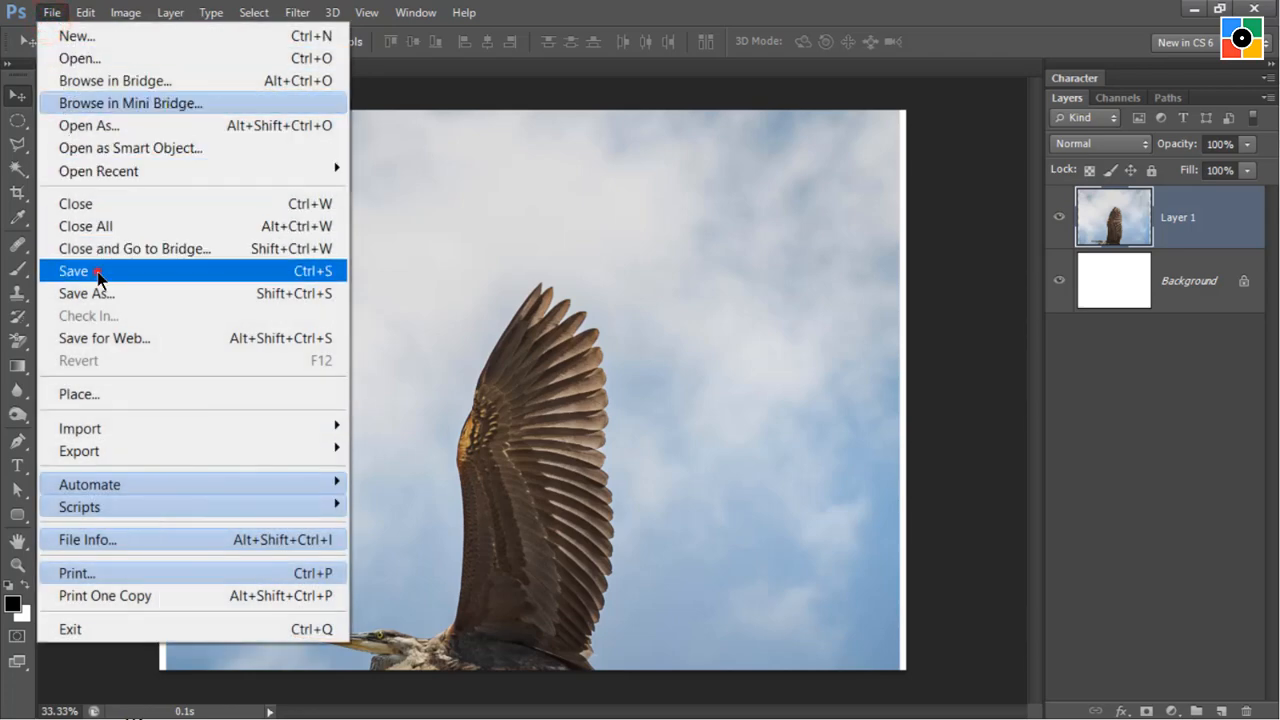
{"action": "left_click", "coordinate": [96, 271]}
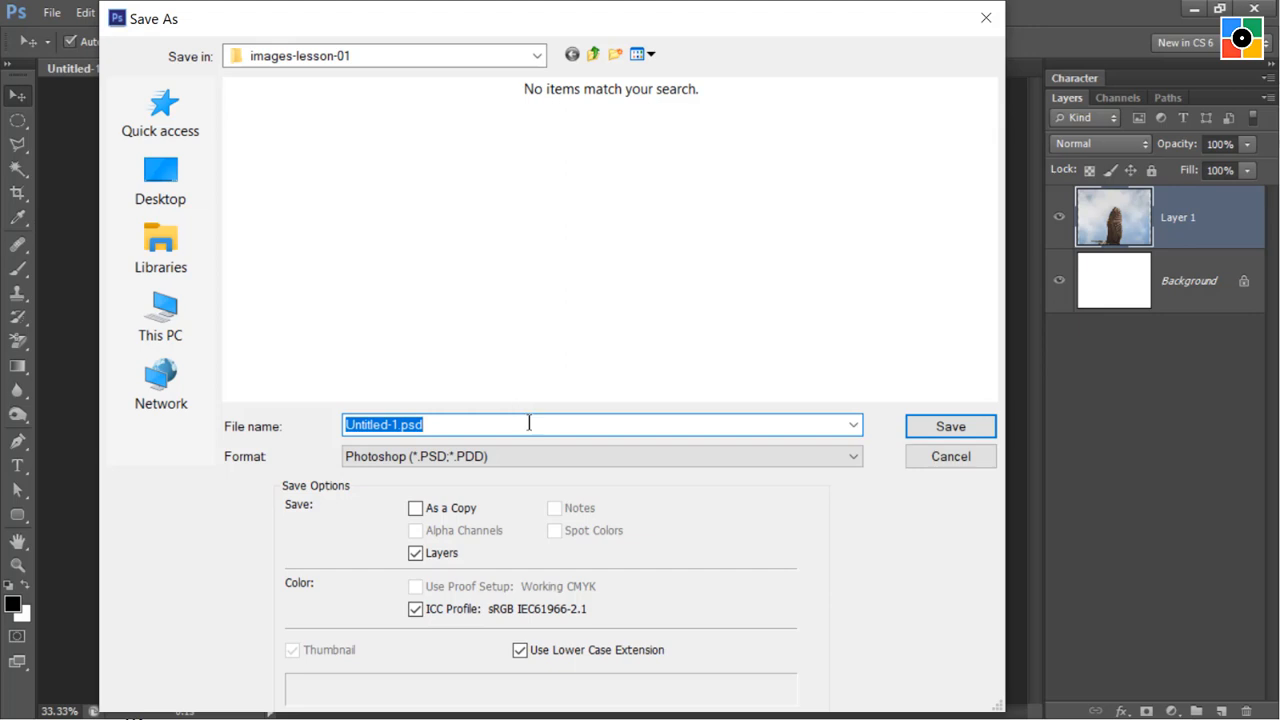
{"action": "type", "text": "cutout"}
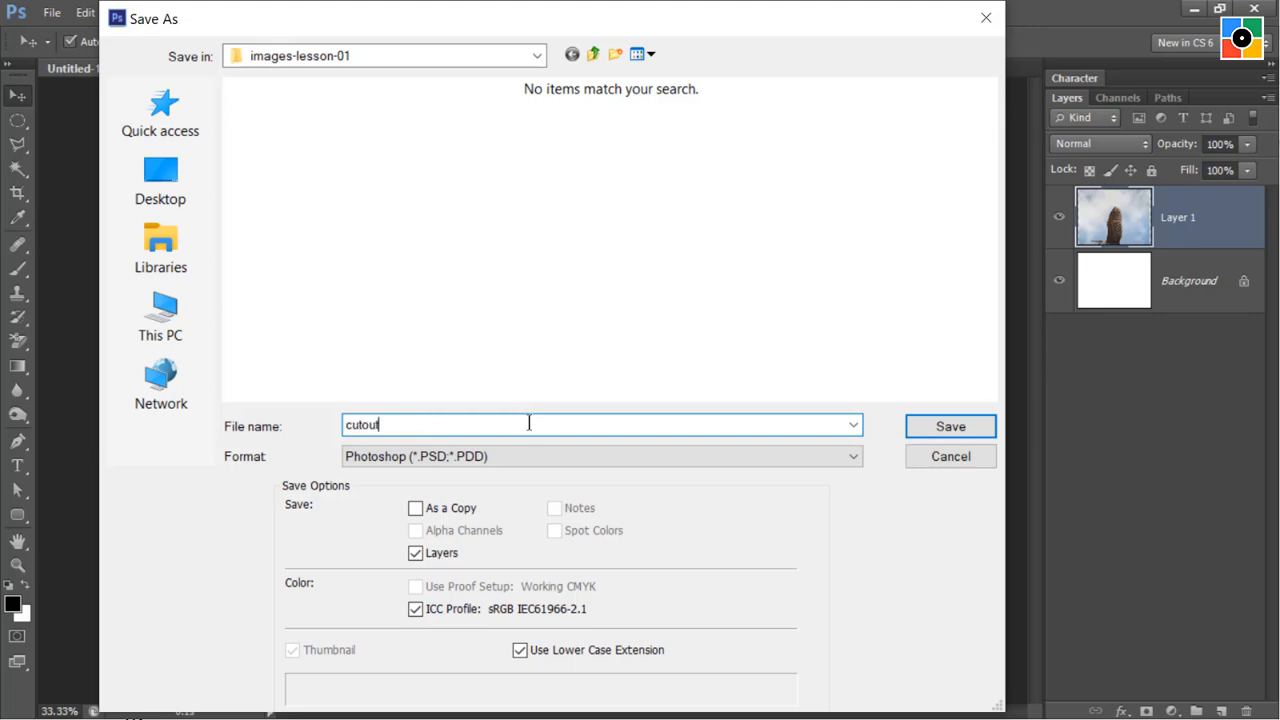
{"action": "left_click", "coordinate": [955, 430]}
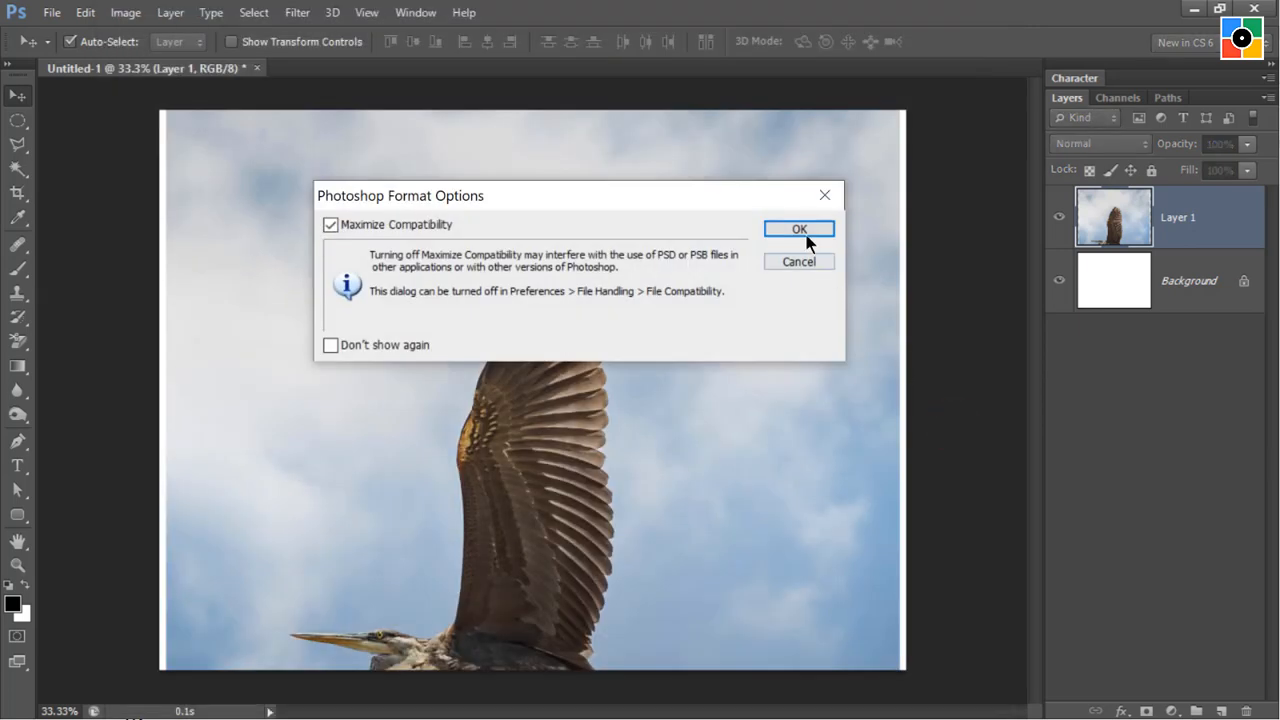
{"action": "left_click", "coordinate": [803, 227]}
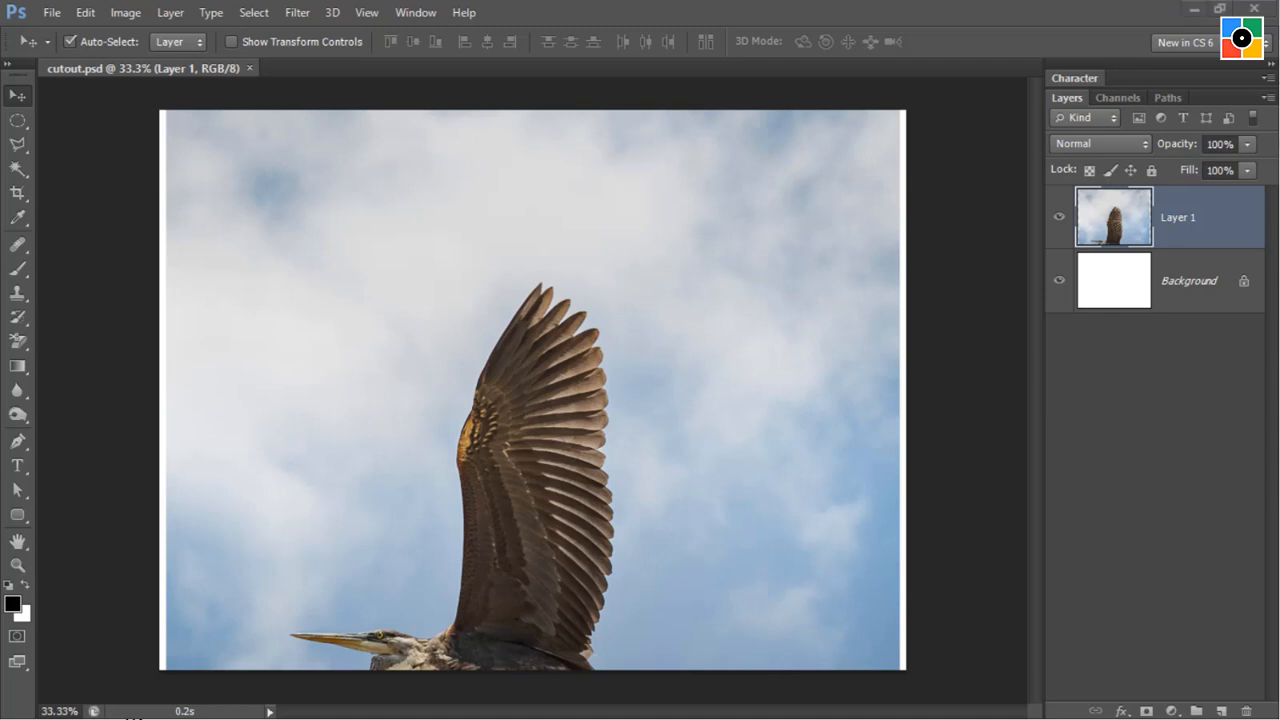
Move the pasted photo layer upward with the Move tool until the whole bird lies within the canvas.
{"action": "left_click", "coordinate": [324, 271]}
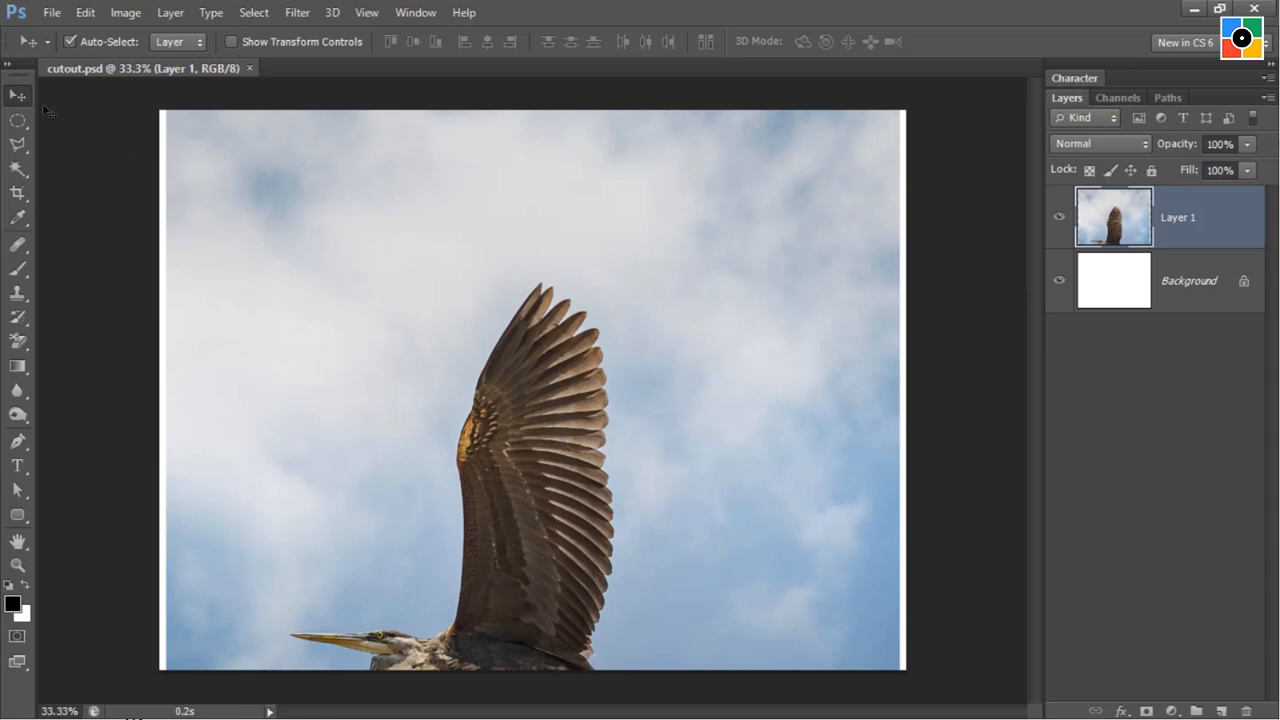
{"action": "left_click", "coordinate": [18, 96]}
{"action": "left_click_drag", "start_coordinate": [574, 465], "coordinate": [572, 322]}
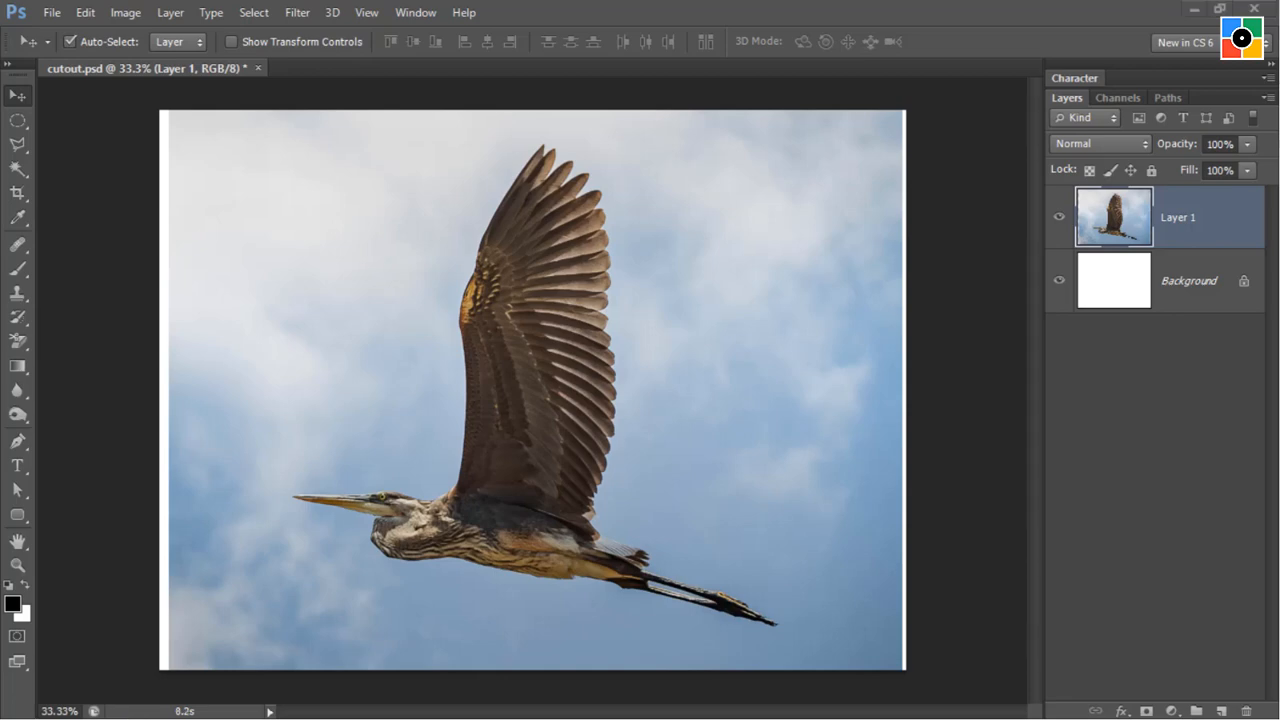
{"action": "left_click", "coordinate": [183, 347]}
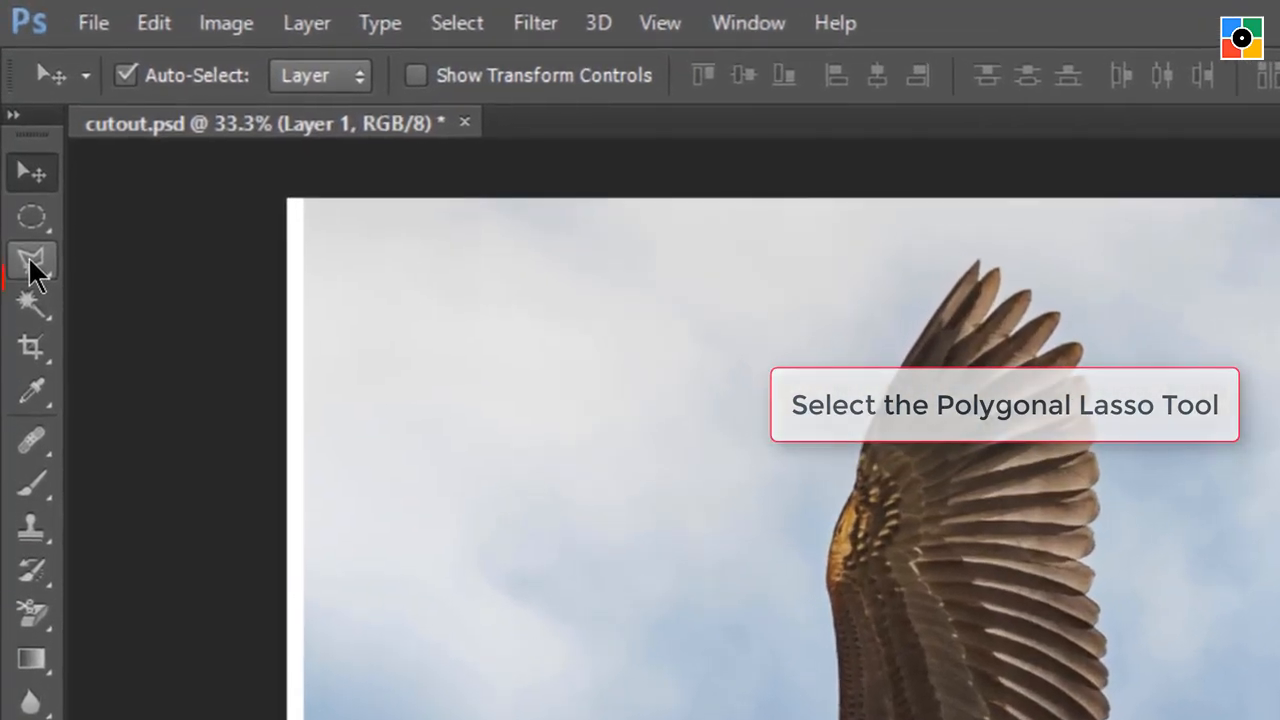
Activate the Polygonal Lasso tool and set its feather to 1 px.
{"action": "left_click", "coordinate": [30, 262]}
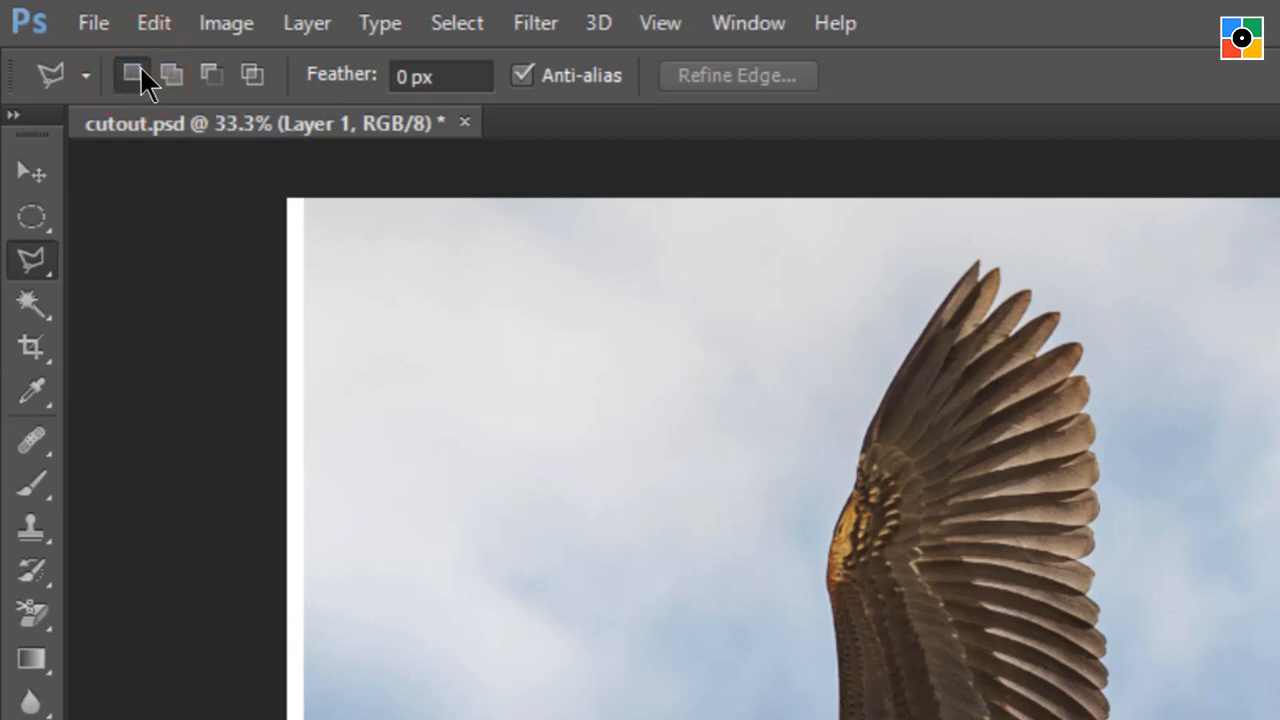
{"action": "left_click", "coordinate": [410, 77]}
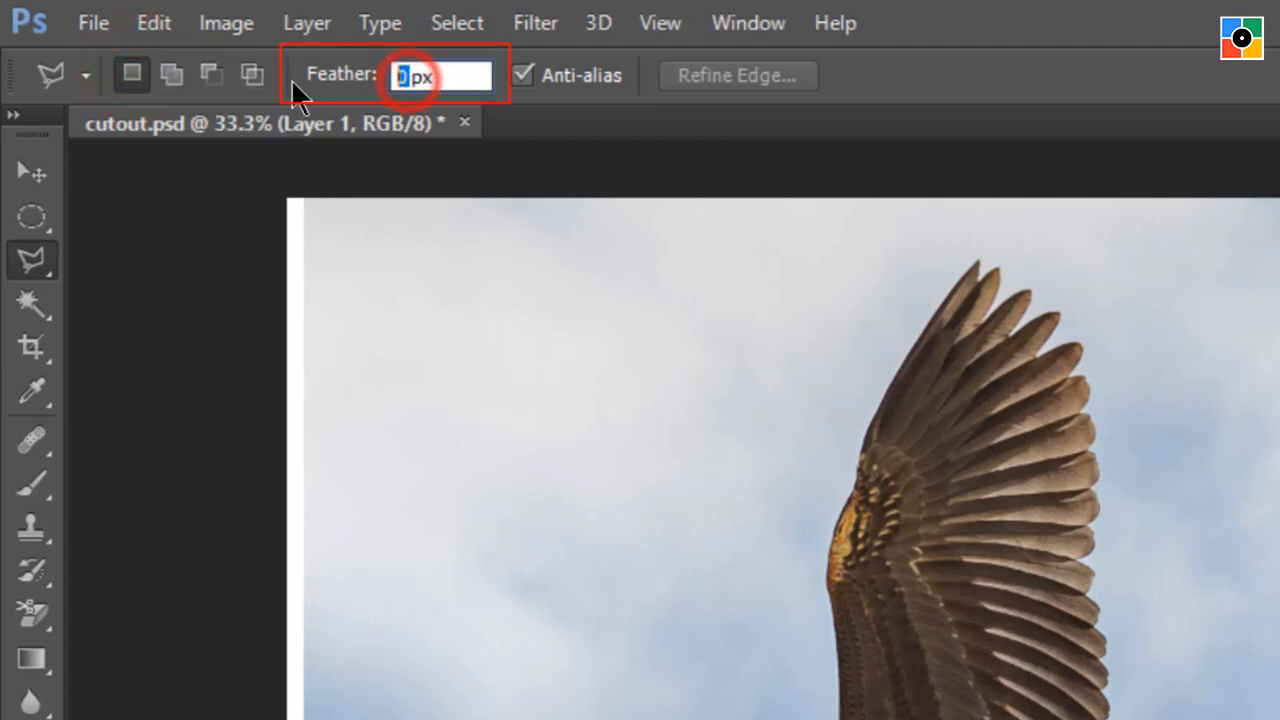
{"action": "type", "text": "1"}
{"action": "key", "text": "Return"}
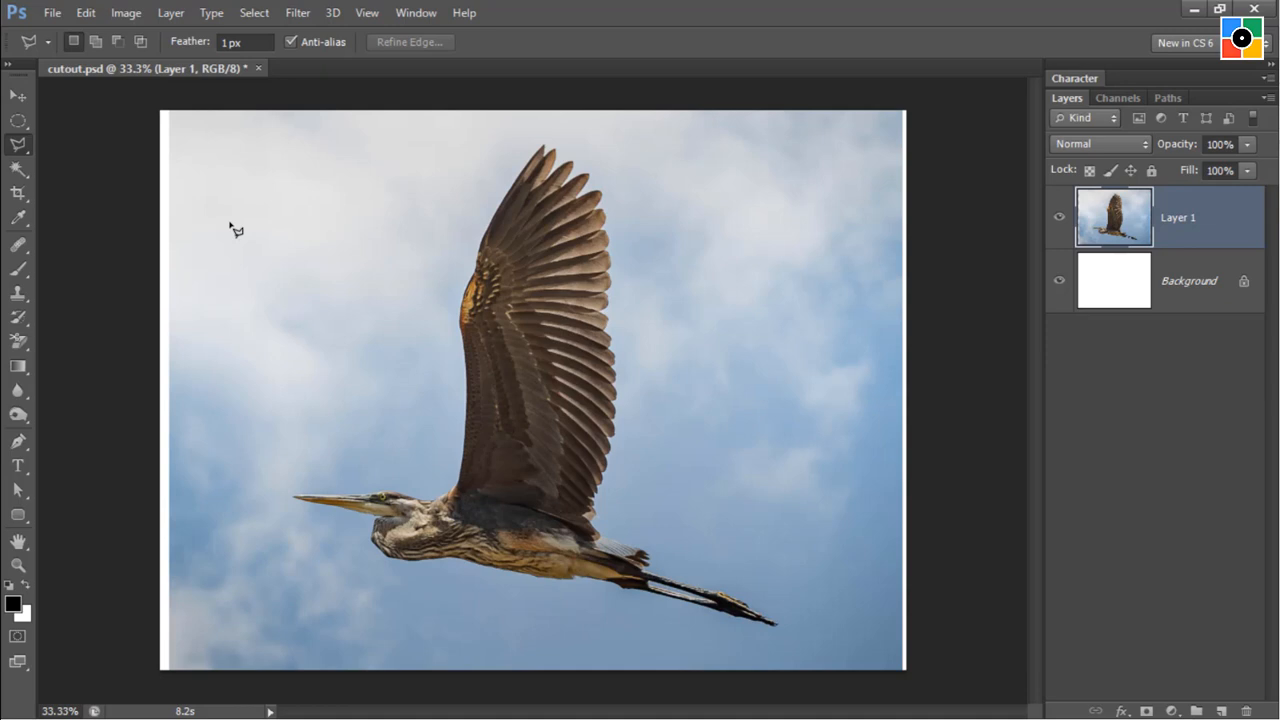
Magnify the bird to 200%, hide all panels and switch to full screen mode without the menu bar.
{"action": "key", "text": "ctrl+plus"}
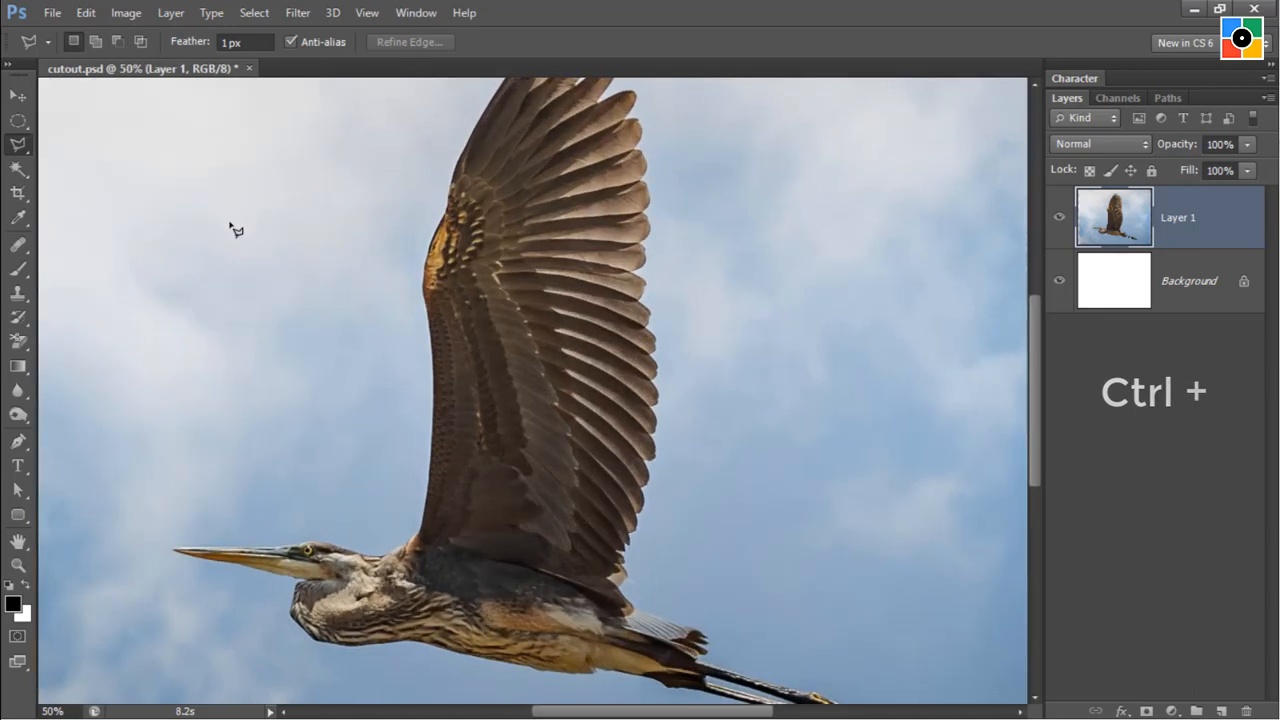
{"action": "key", "text": "ctrl+plus"}
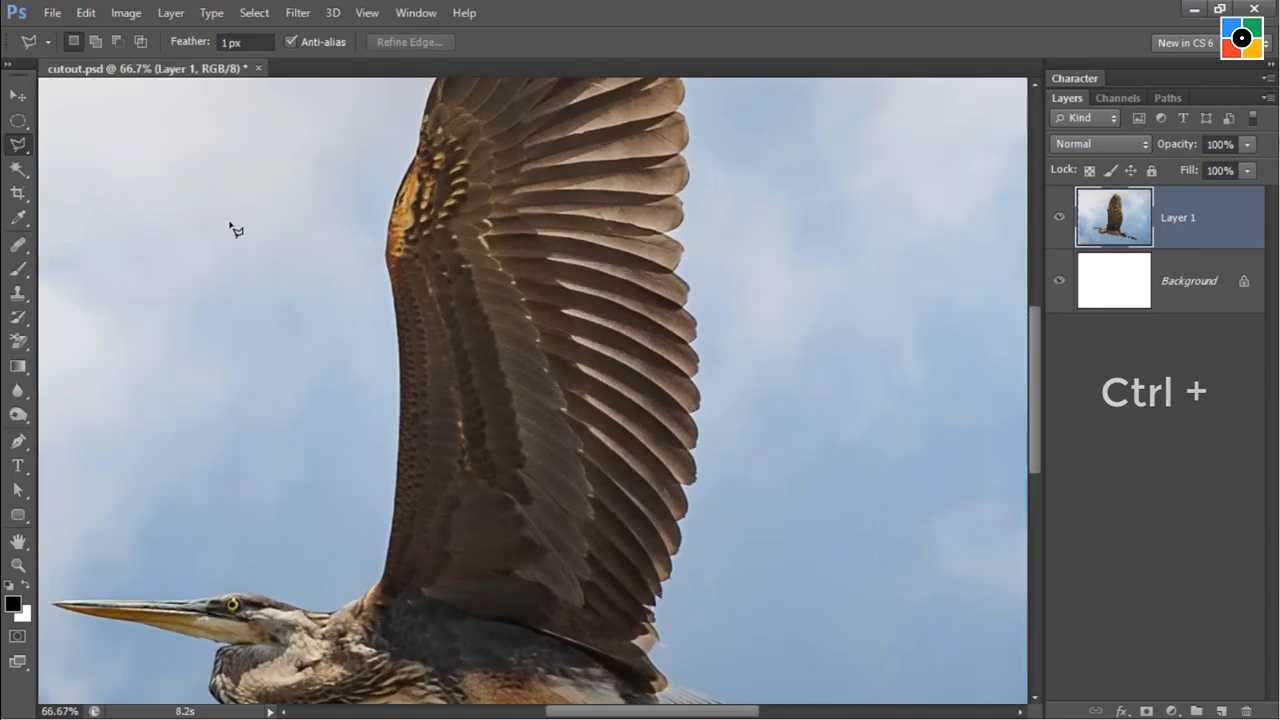
{"action": "key", "text": "ctrl+plus"}
{"action": "key", "text": "ctrl+plus"}
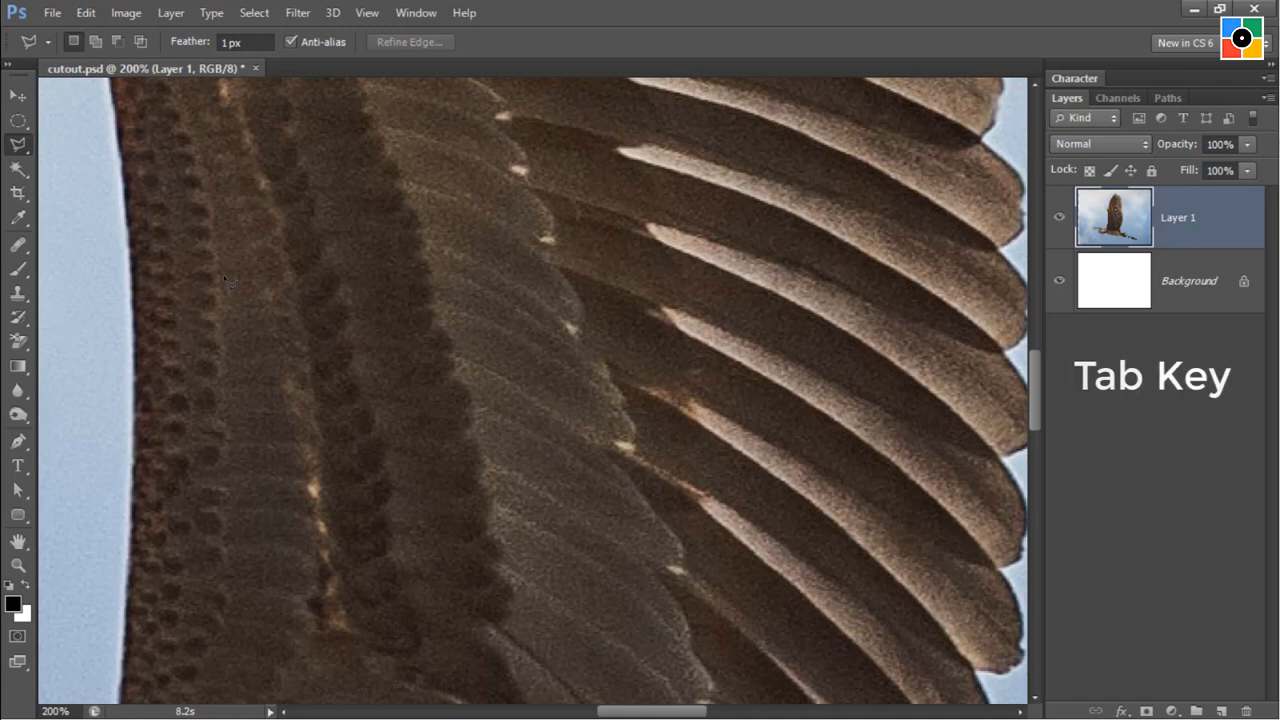
{"action": "key", "text": "Tab"}
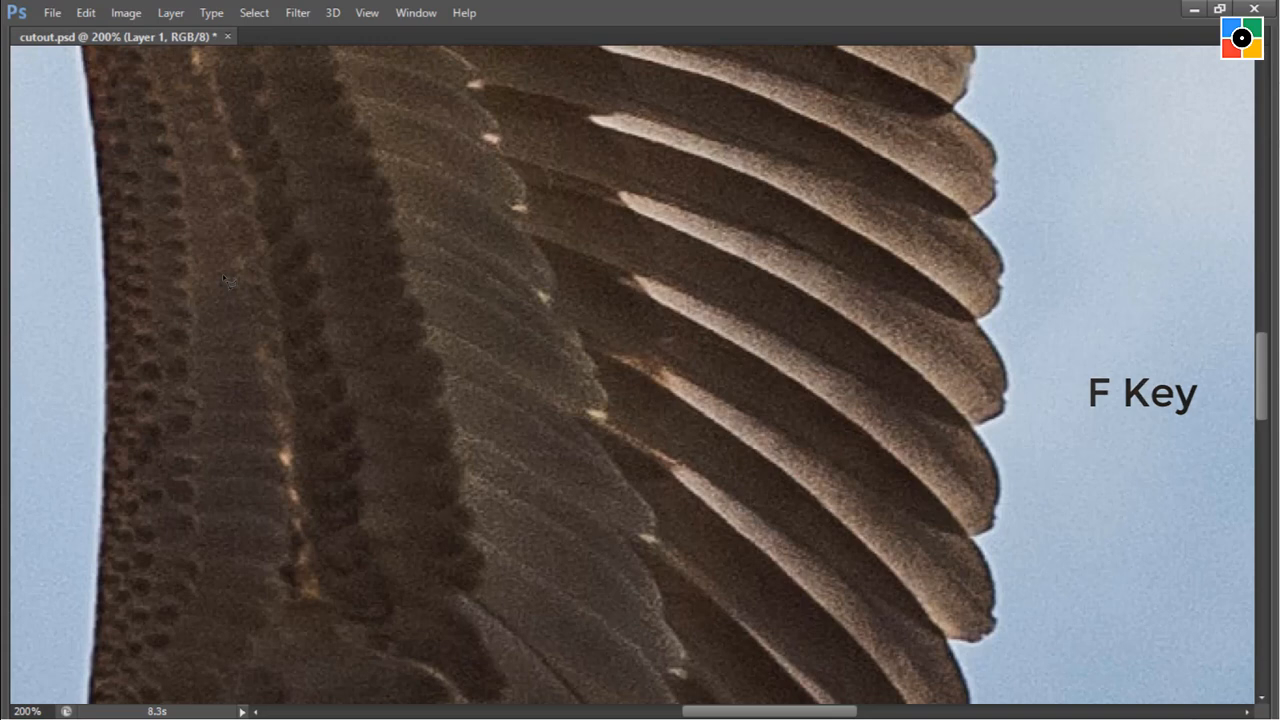
{"action": "key", "text": "f"}
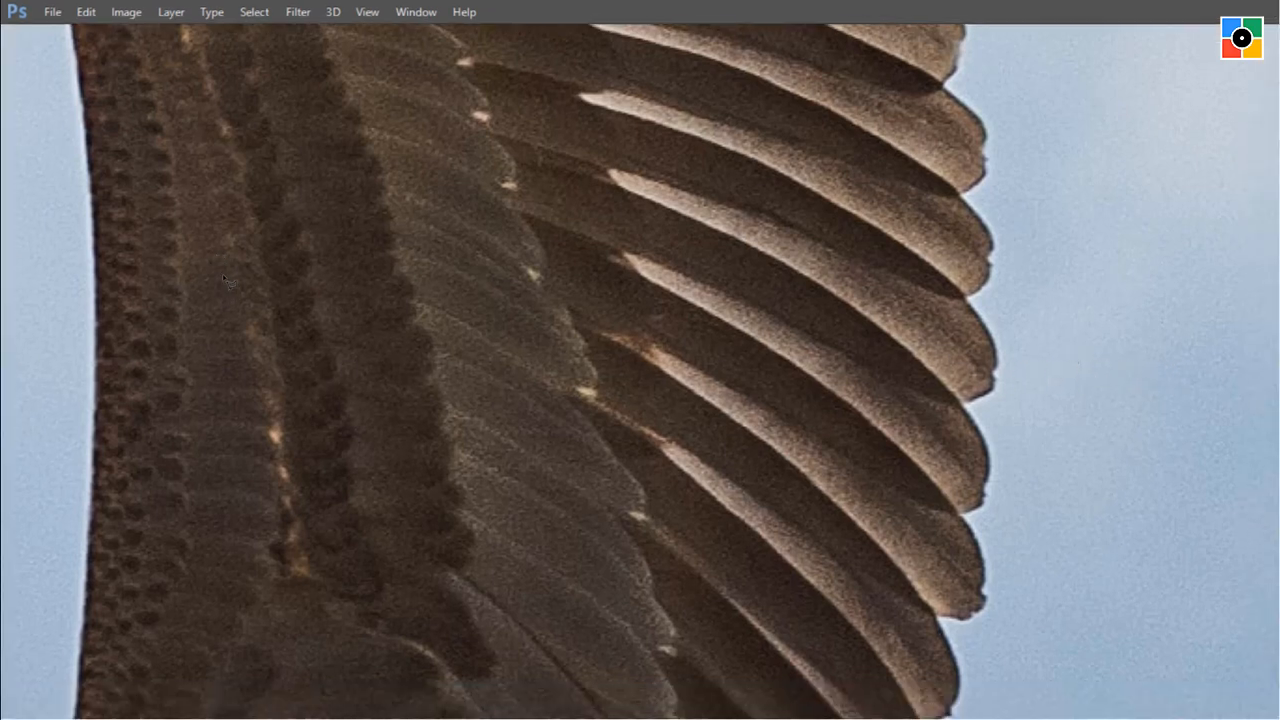
{"action": "key", "text": "f"}
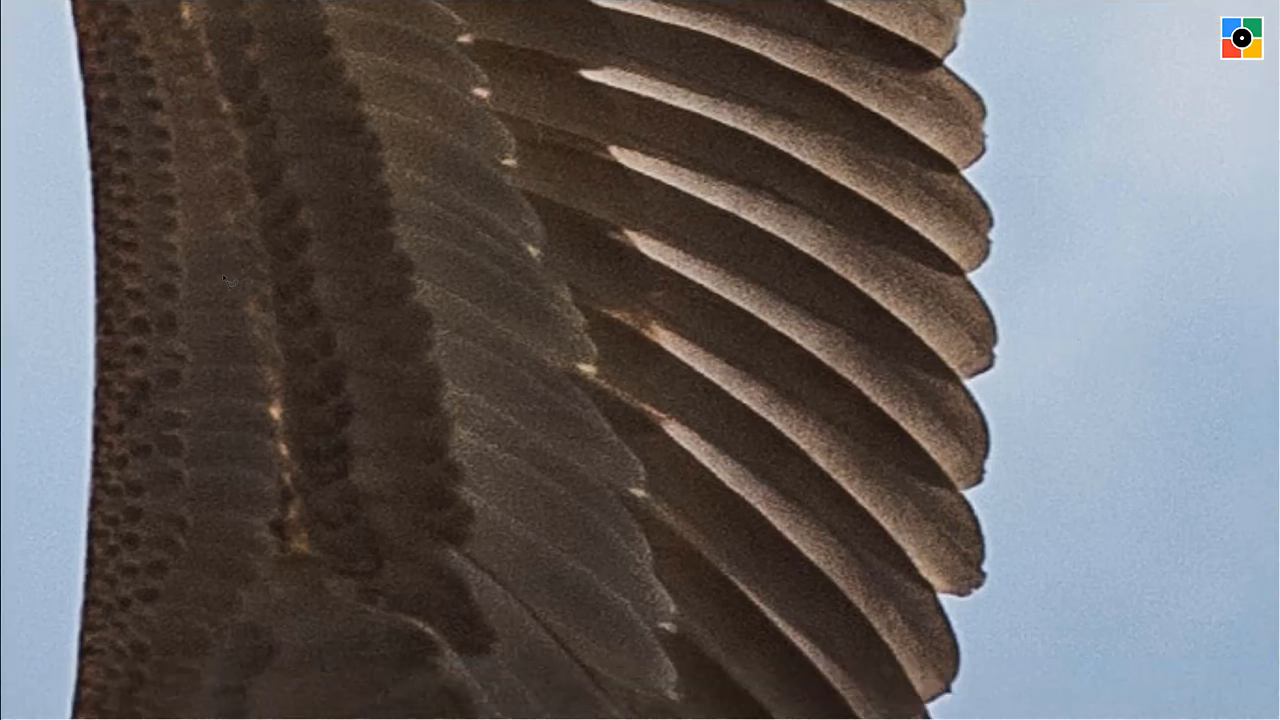
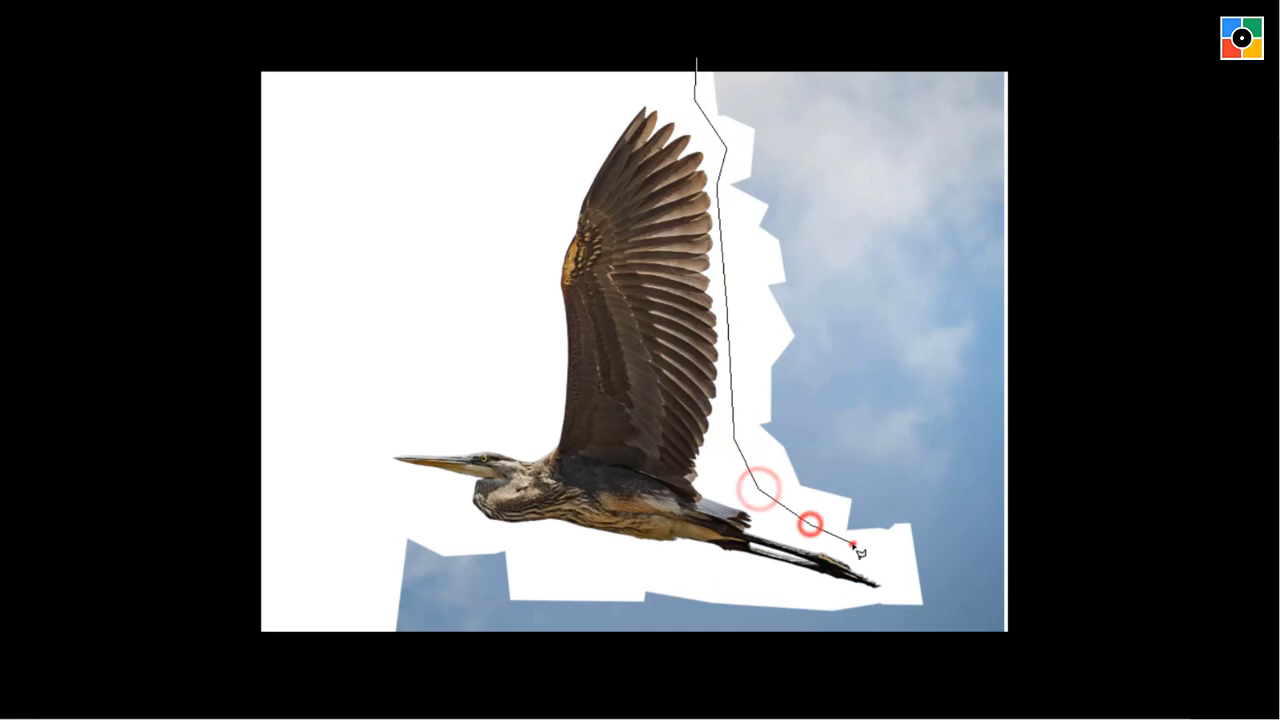
Finish the Polygonal Lasso selection around the remaining sky beside and beneath the heron, delete the selected sky, and deselect.
{"action": "left_click", "coordinate": [852, 543]}
{"action": "left_click", "coordinate": [890, 572]}
{"action": "left_click", "coordinate": [900, 594]}
{"action": "left_click", "coordinate": [869, 594]}
{"action": "left_click", "coordinate": [768, 589]}
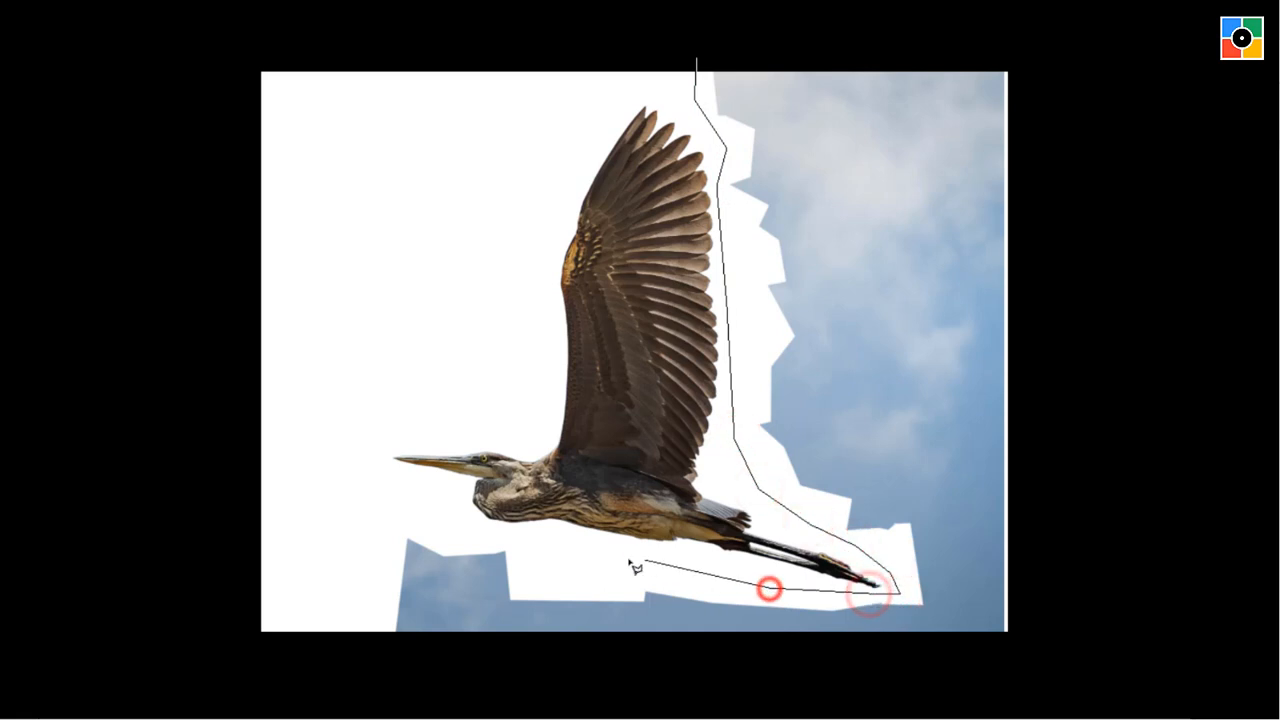
{"action": "left_click", "coordinate": [629, 557]}
{"action": "left_click", "coordinate": [551, 554]}
{"action": "left_click", "coordinate": [500, 536]}
{"action": "left_click", "coordinate": [423, 519]}
{"action": "left_click", "coordinate": [378, 504]}
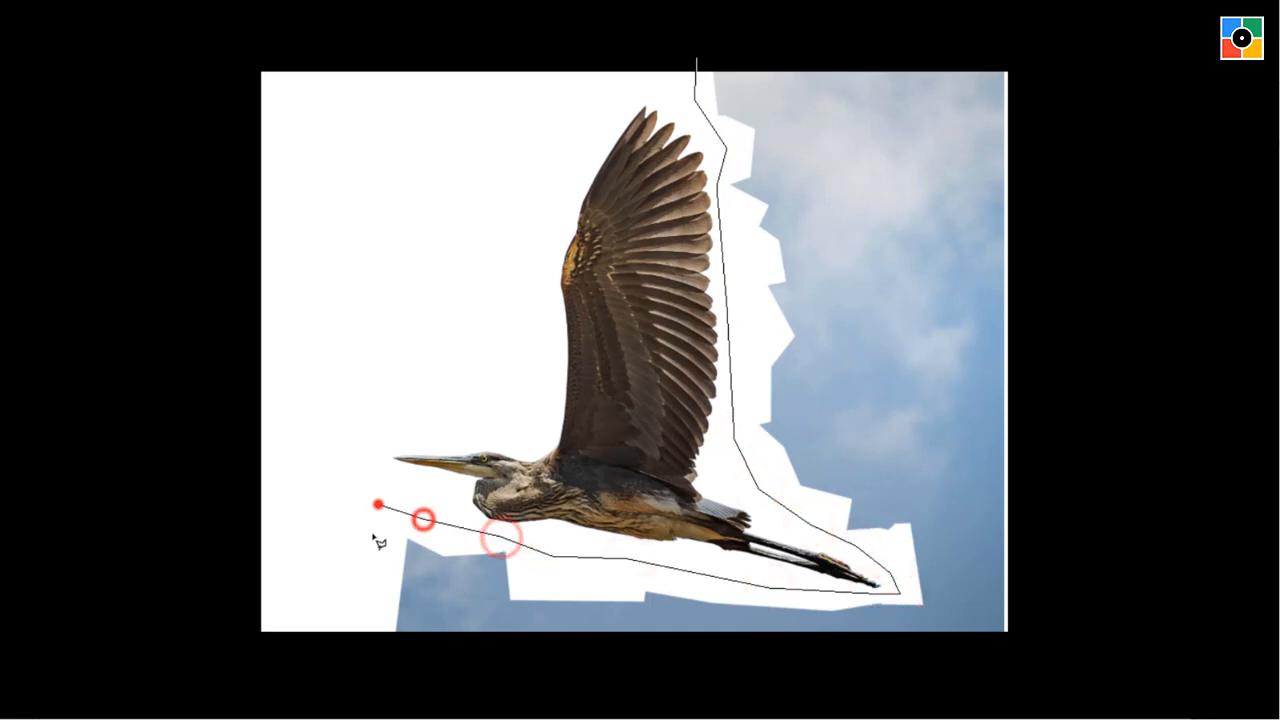
{"action": "left_click", "coordinate": [368, 648]}
{"action": "left_click", "coordinate": [1010, 657]}
{"action": "left_click", "coordinate": [1031, 630]}
{"action": "left_click", "coordinate": [1036, 434]}
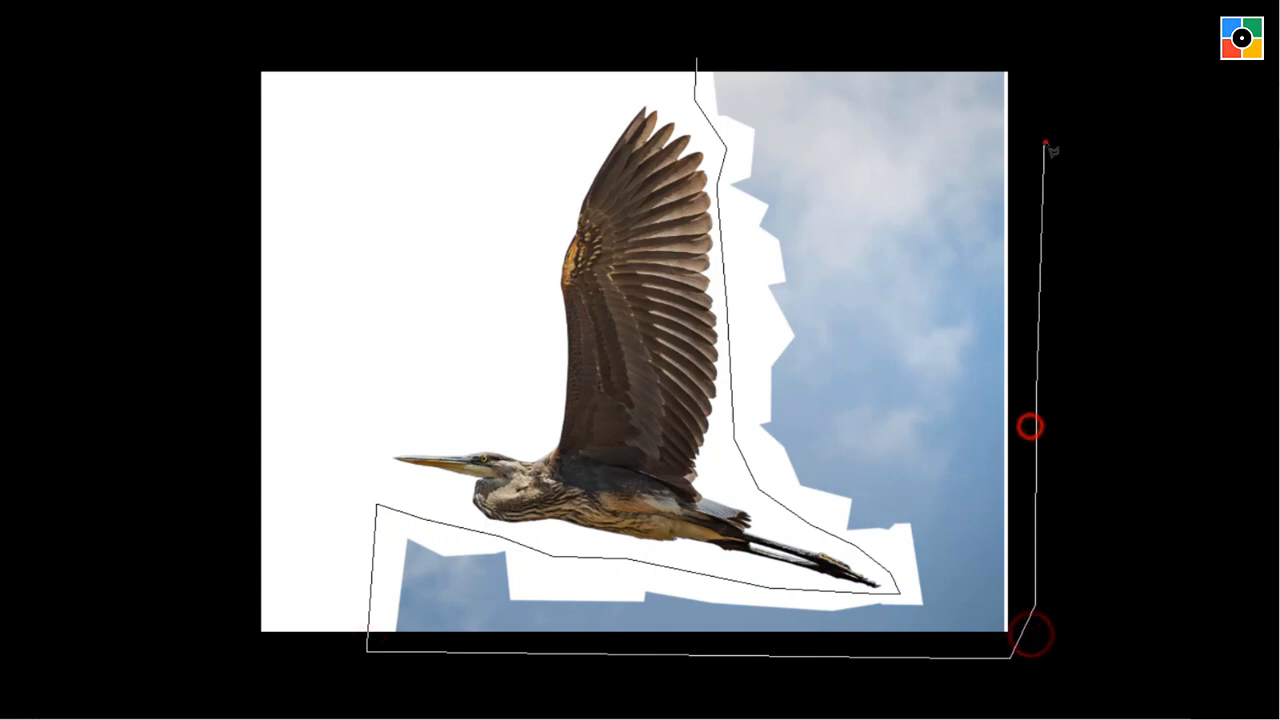
{"action": "left_click", "coordinate": [1046, 122]}
{"action": "left_click", "coordinate": [1030, 57]}
{"action": "left_click", "coordinate": [923, 57]}
{"action": "left_click", "coordinate": [716, 58]}
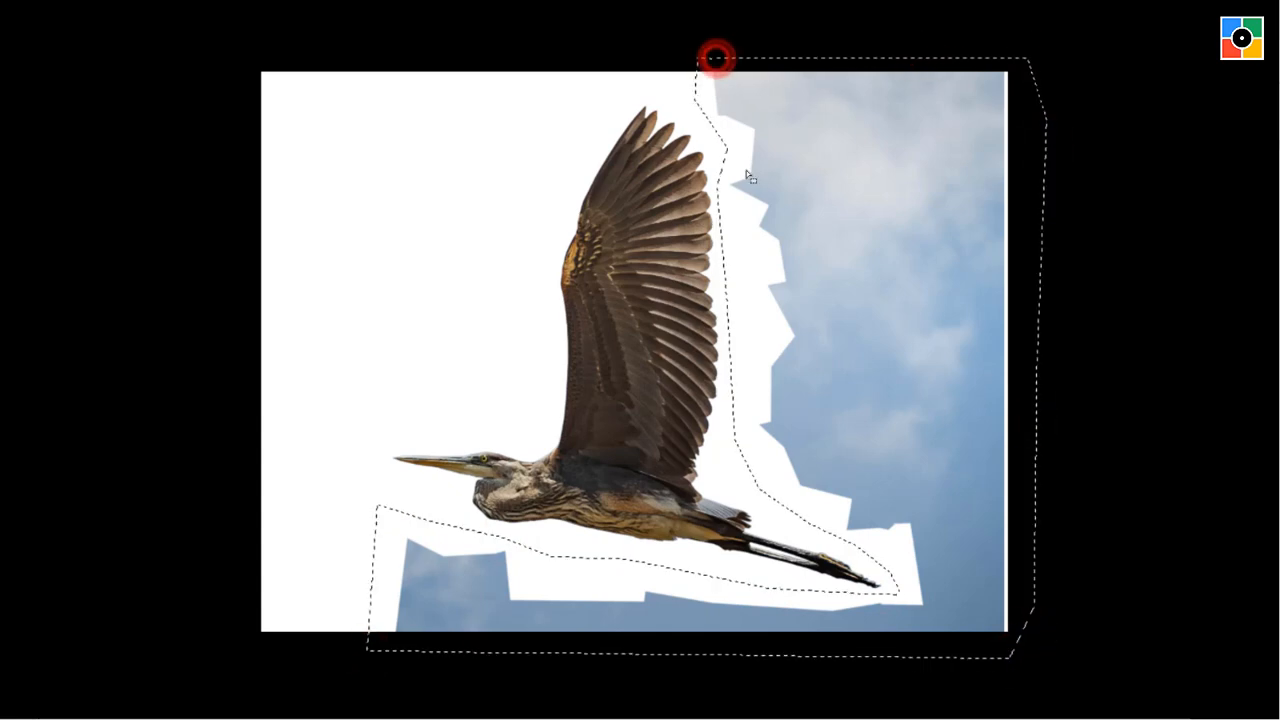
{"action": "key", "text": "Delete"}
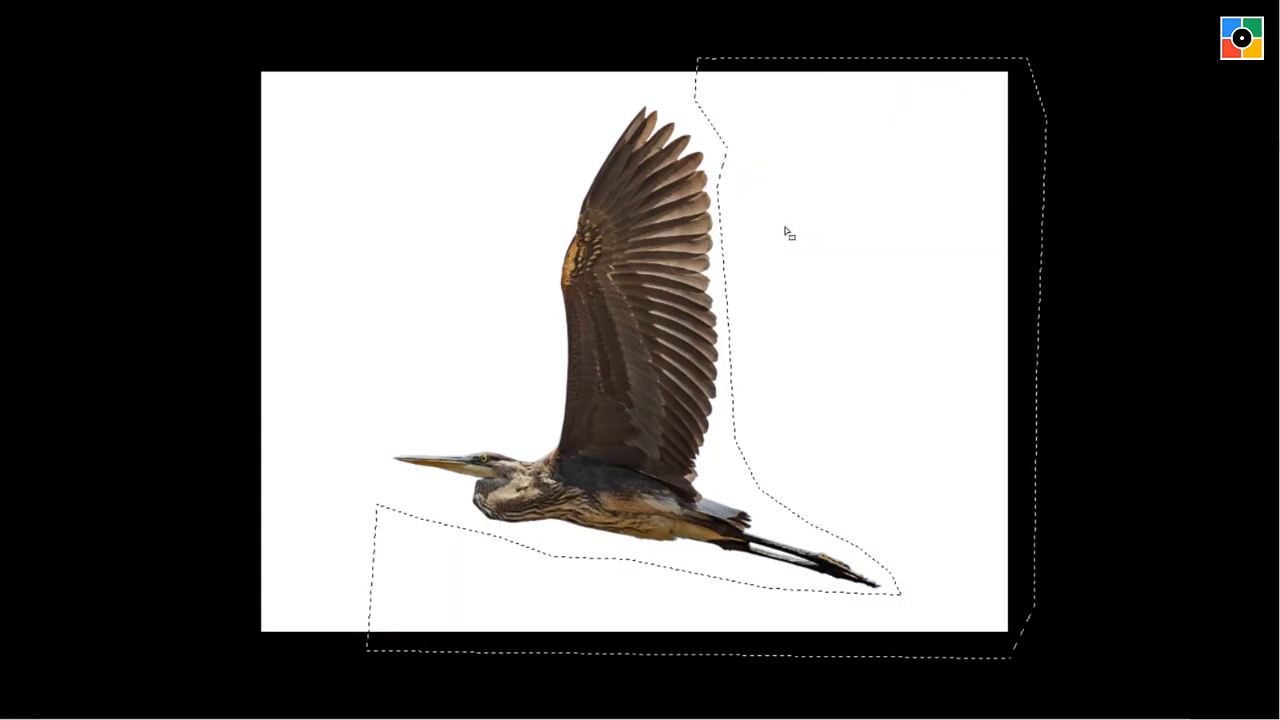
{"action": "key", "text": "ctrl+d"}
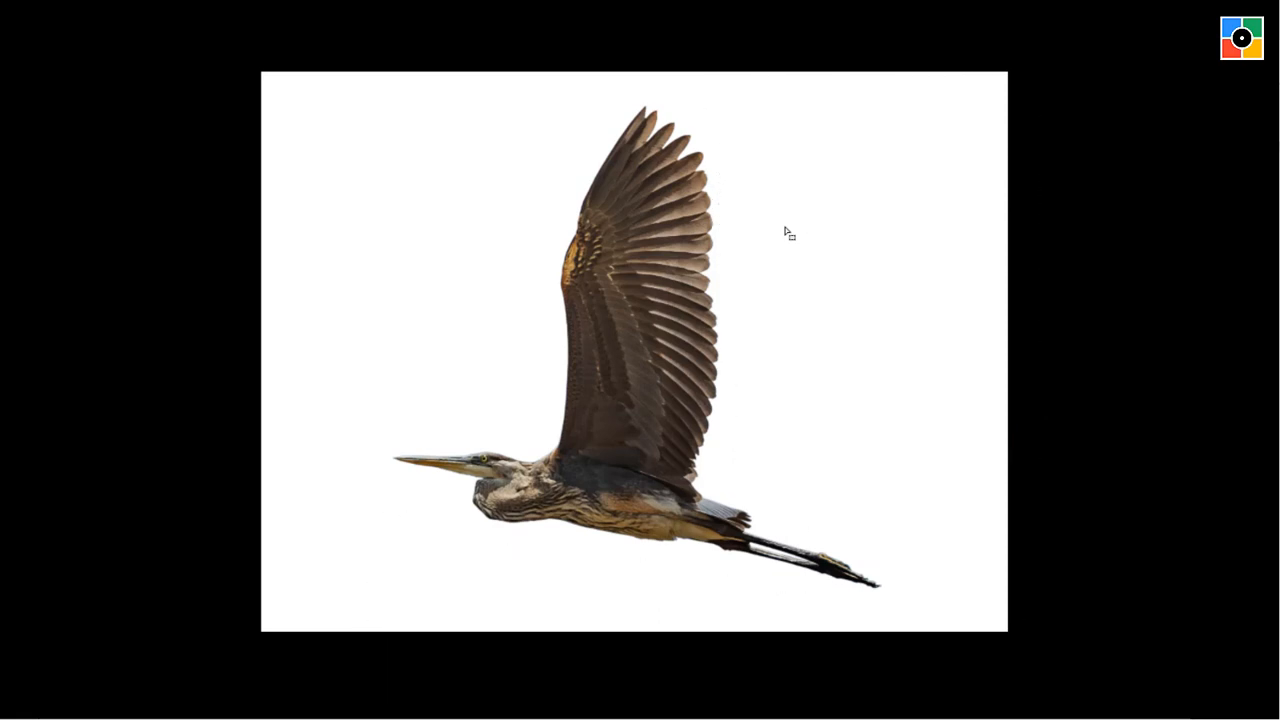
Move the bird layer down, then lasso and delete the larger part of the leftover sky strip above the wing.
{"action": "left_click", "coordinate": [908, 423]}
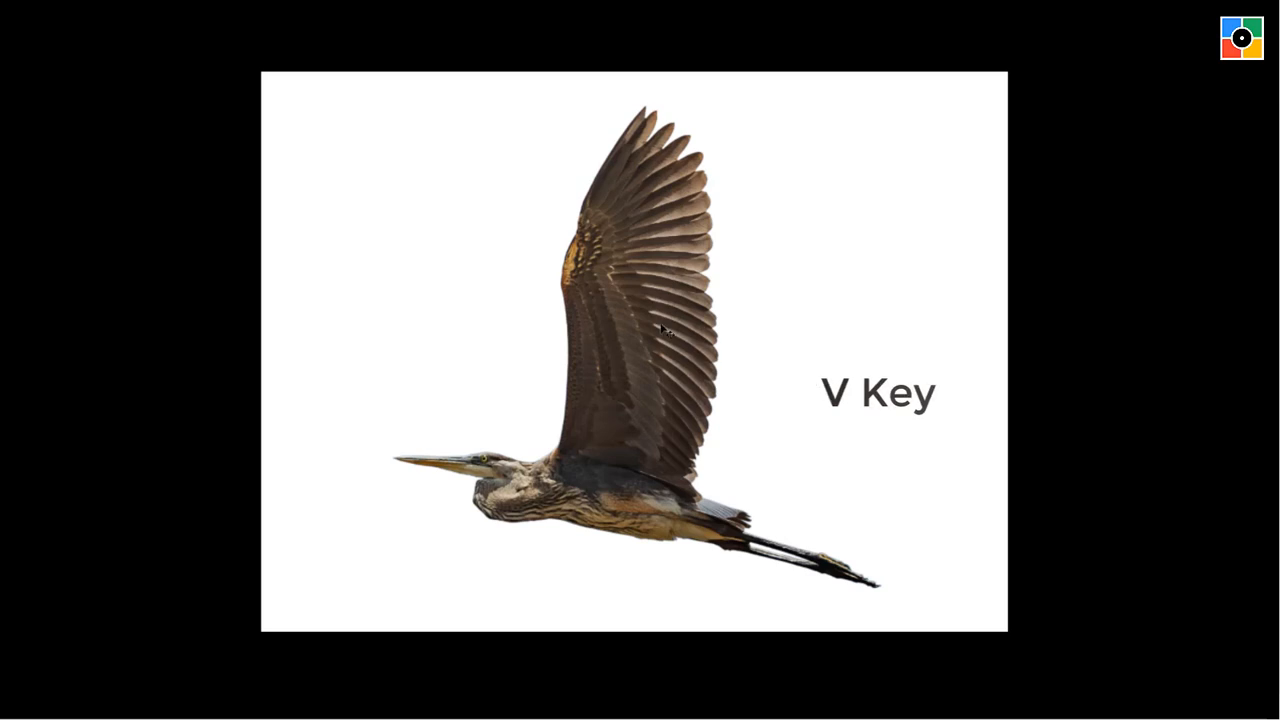
{"action": "mouse_move", "coordinate": [660, 324]}
{"action": "left_mouse_down"}
{"action": "mouse_move", "coordinate": [671, 176]}
{"action": "mouse_move", "coordinate": [670, 522]}
{"action": "mouse_move", "coordinate": [886, 275]}
{"action": "mouse_move", "coordinate": [793, 334]}
{"action": "mouse_move", "coordinate": [747, 554]}
{"action": "mouse_move", "coordinate": [706, 525]}
{"action": "left_mouse_up"}
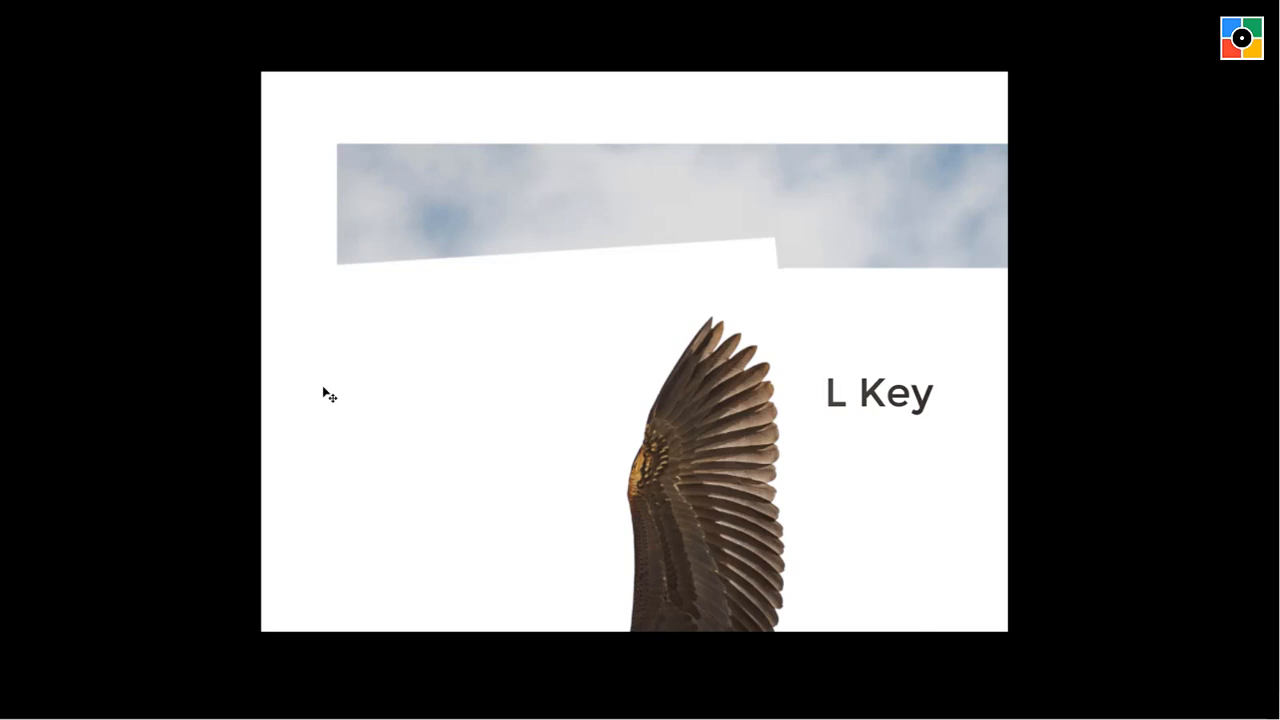
{"action": "left_click_drag", "start_coordinate": [298, 119], "coordinate": [323, 340]}
{"action": "left_click", "coordinate": [686, 278]}
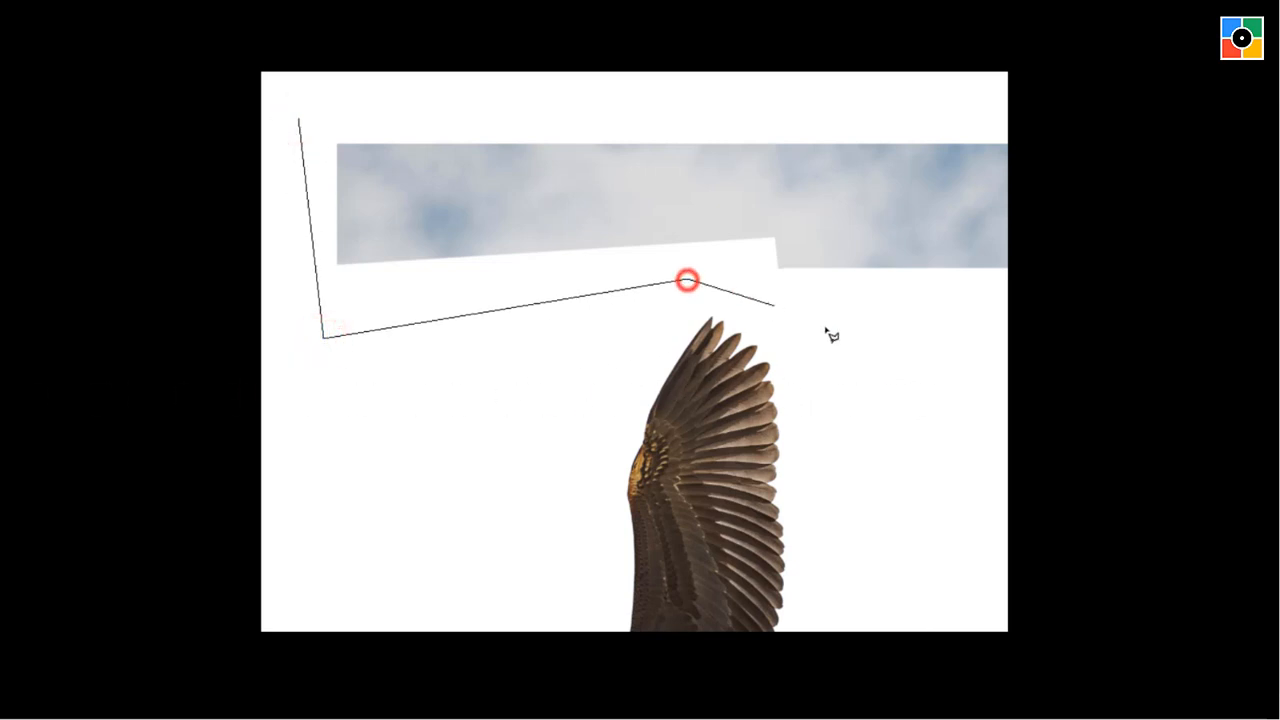
{"action": "left_click", "coordinate": [880, 338]}
{"action": "left_click", "coordinate": [885, 101]}
{"action": "left_click", "coordinate": [318, 117]}
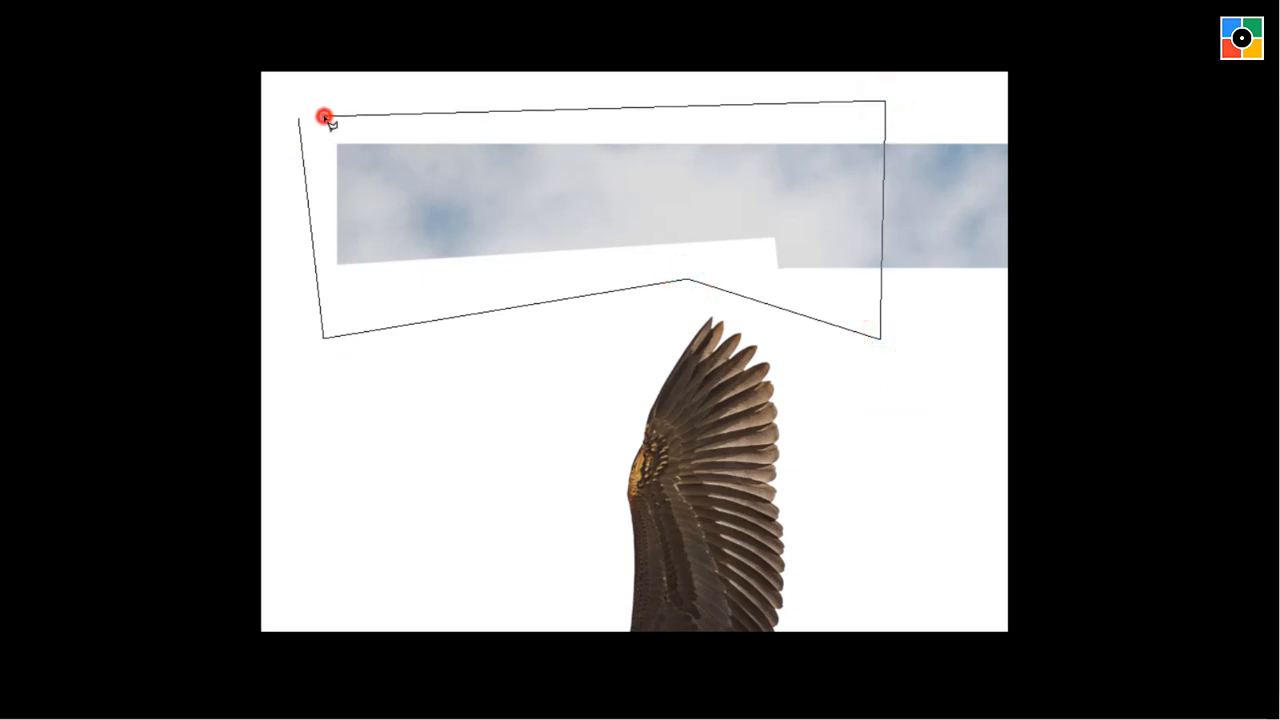
{"action": "key", "text": "Delete"}
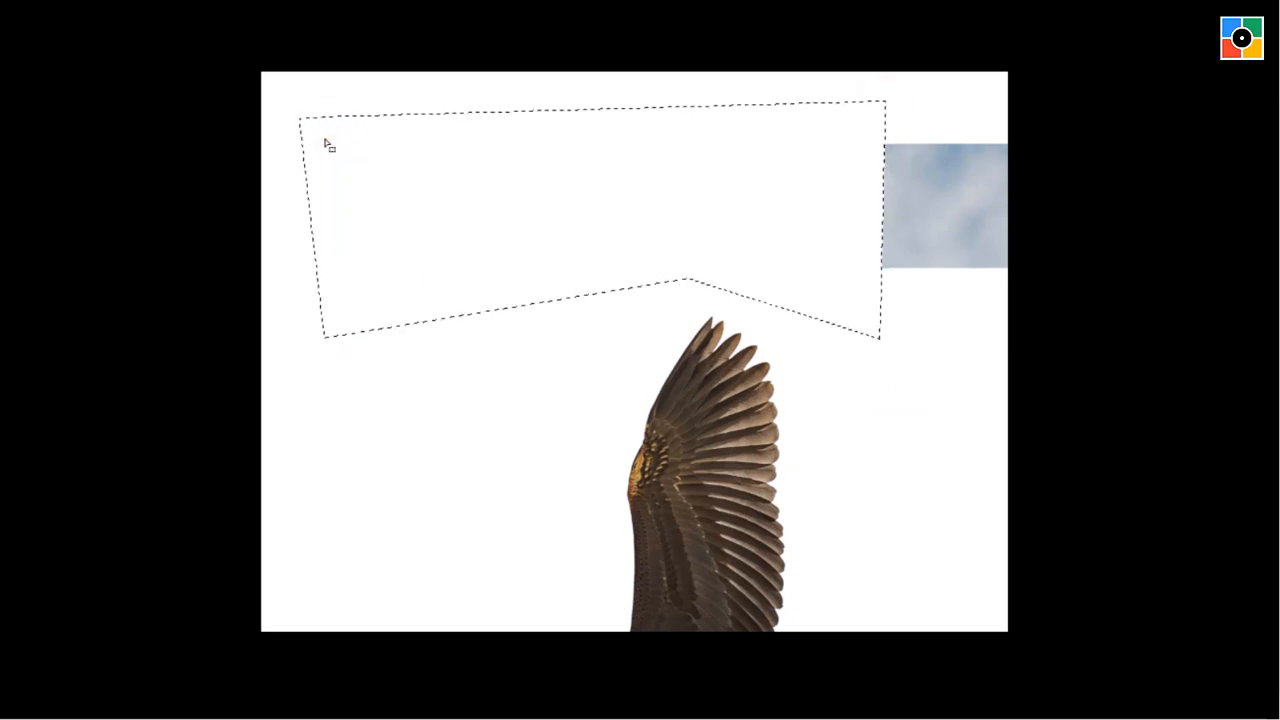
{"action": "key", "text": "ctrl+d"}
Shift the bird layer sideways to expose the last sky patch above the wing, then lasso and delete it.
{"action": "key", "text": "v"}
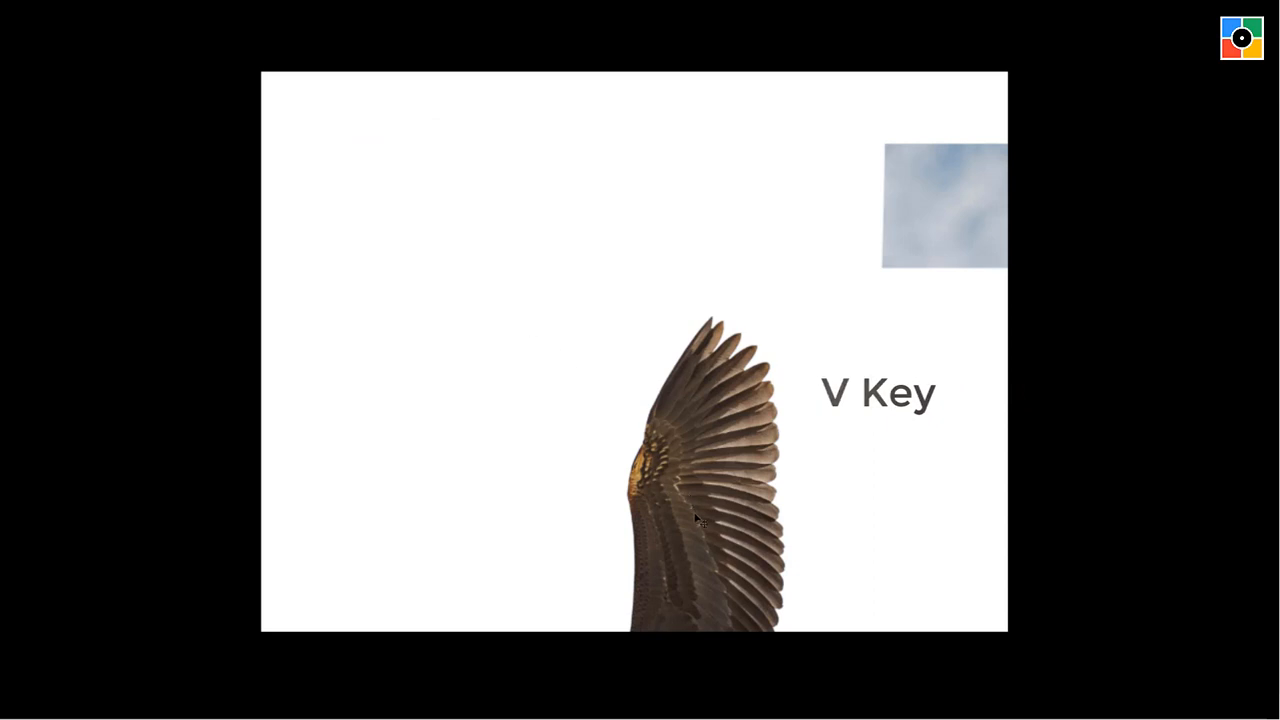
{"action": "left_click_drag", "start_coordinate": [738, 553], "coordinate": [402, 582]}
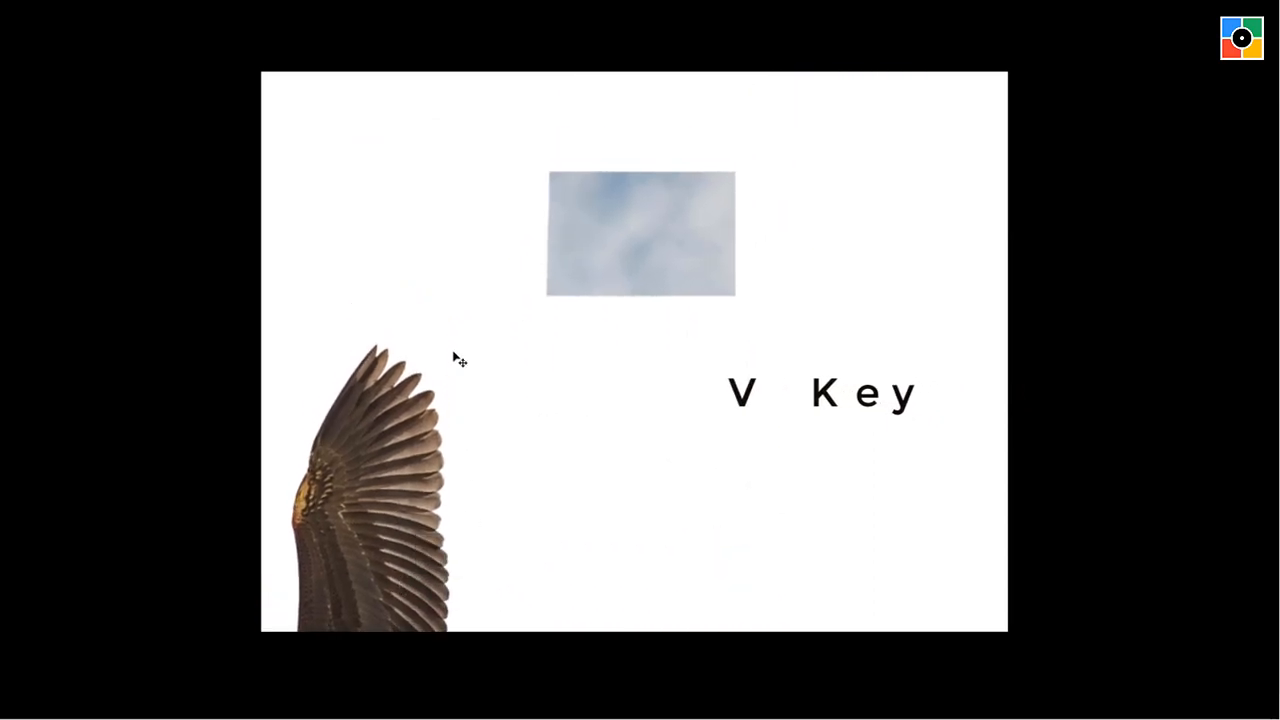
{"action": "key", "text": "l"}
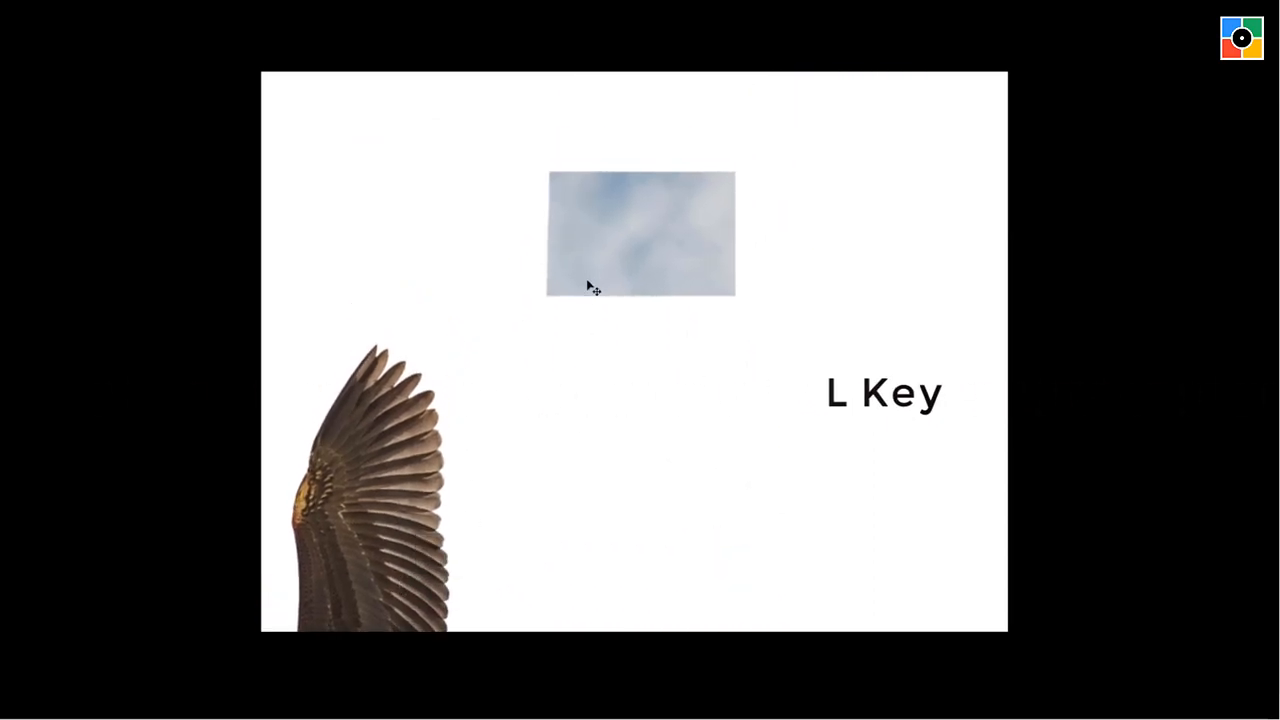
{"action": "left_click", "coordinate": [486, 134]}
{"action": "left_click", "coordinate": [791, 141]}
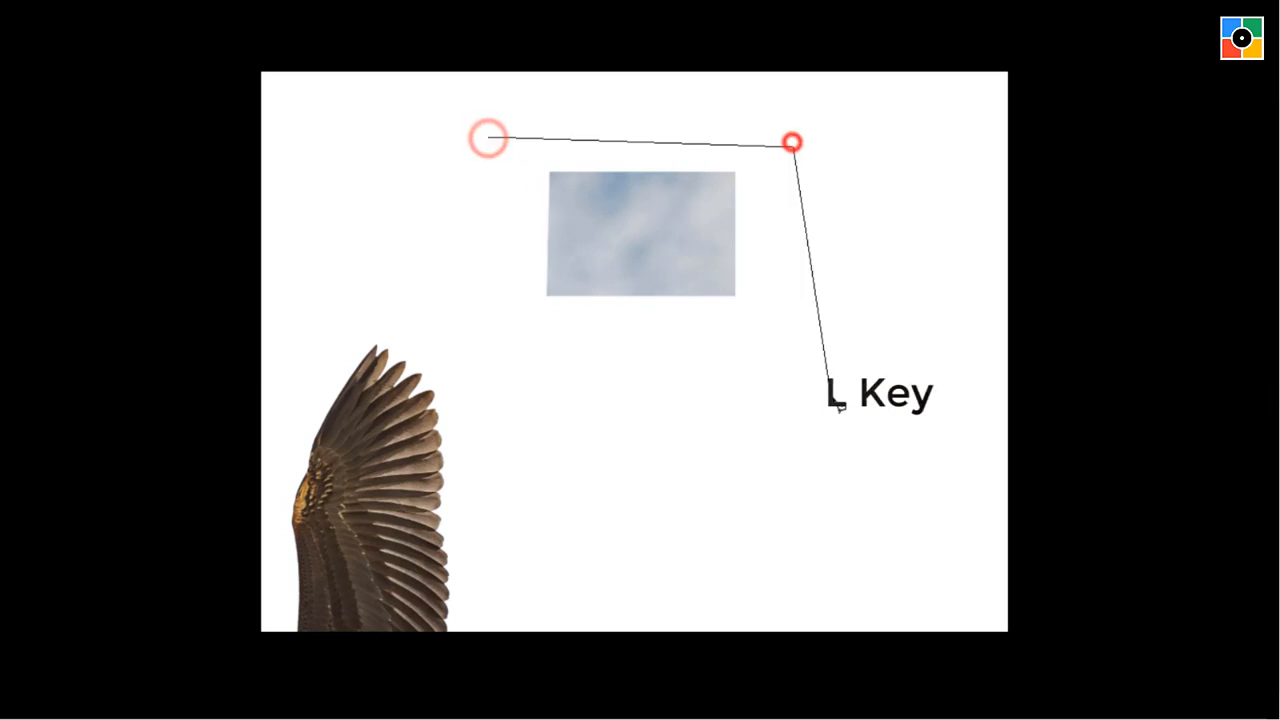
{"action": "left_click", "coordinate": [832, 396]}
{"action": "left_click", "coordinate": [553, 378]}
{"action": "double_click", "coordinate": [480, 213]}
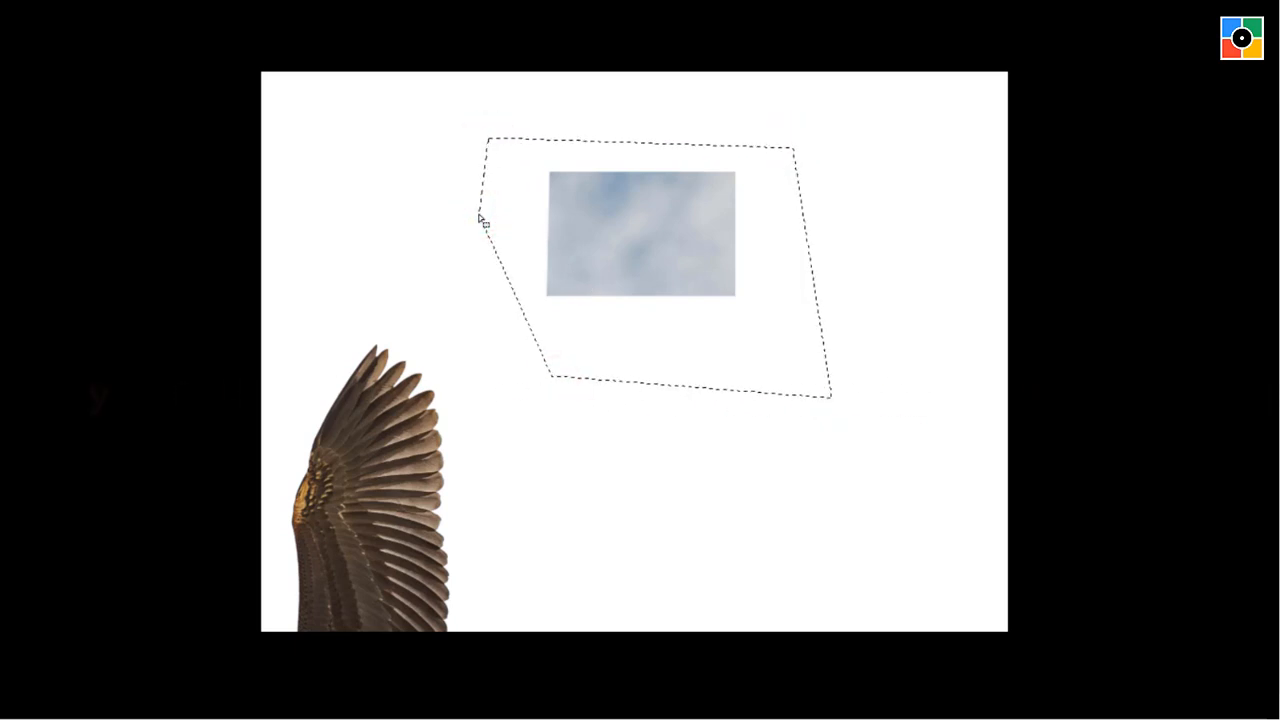
{"action": "key", "text": "Delete"}
{"action": "key", "text": "ctrl+d"}
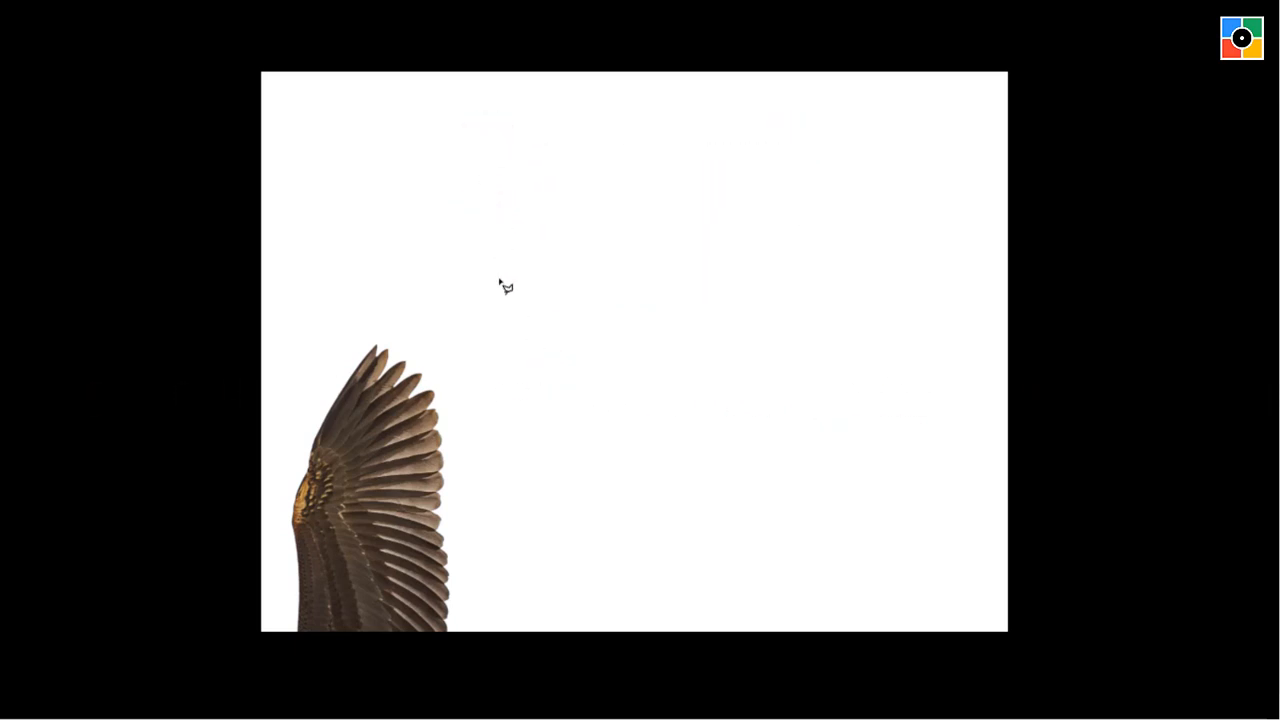
Move the layer up to expose the sky beneath the bird, then lasso and delete most of that strip.
{"action": "key", "text": "v"}
{"action": "left_click_drag", "start_coordinate": [366, 571], "coordinate": [745, 287]}
{"action": "left_click_drag", "start_coordinate": [757, 434], "coordinate": [753, 200]}
{"action": "key", "text": "l"}
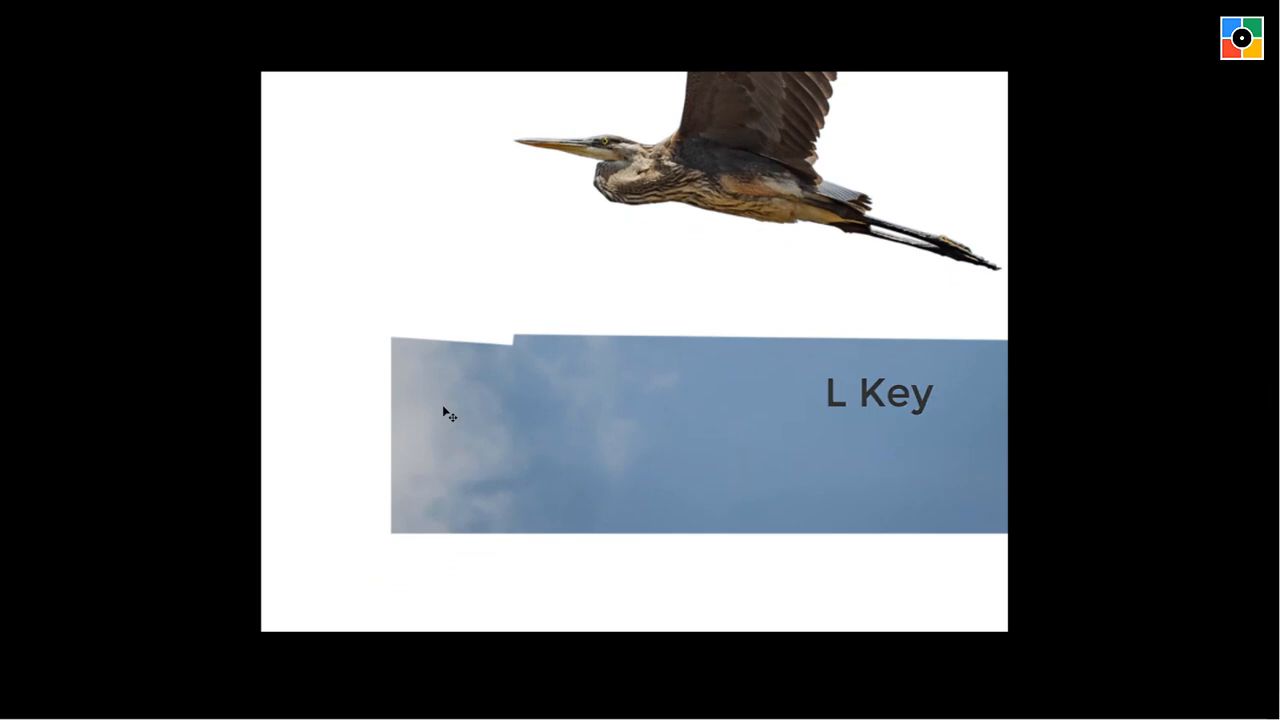
{"action": "left_click", "coordinate": [343, 292]}
{"action": "left_click", "coordinate": [845, 302]}
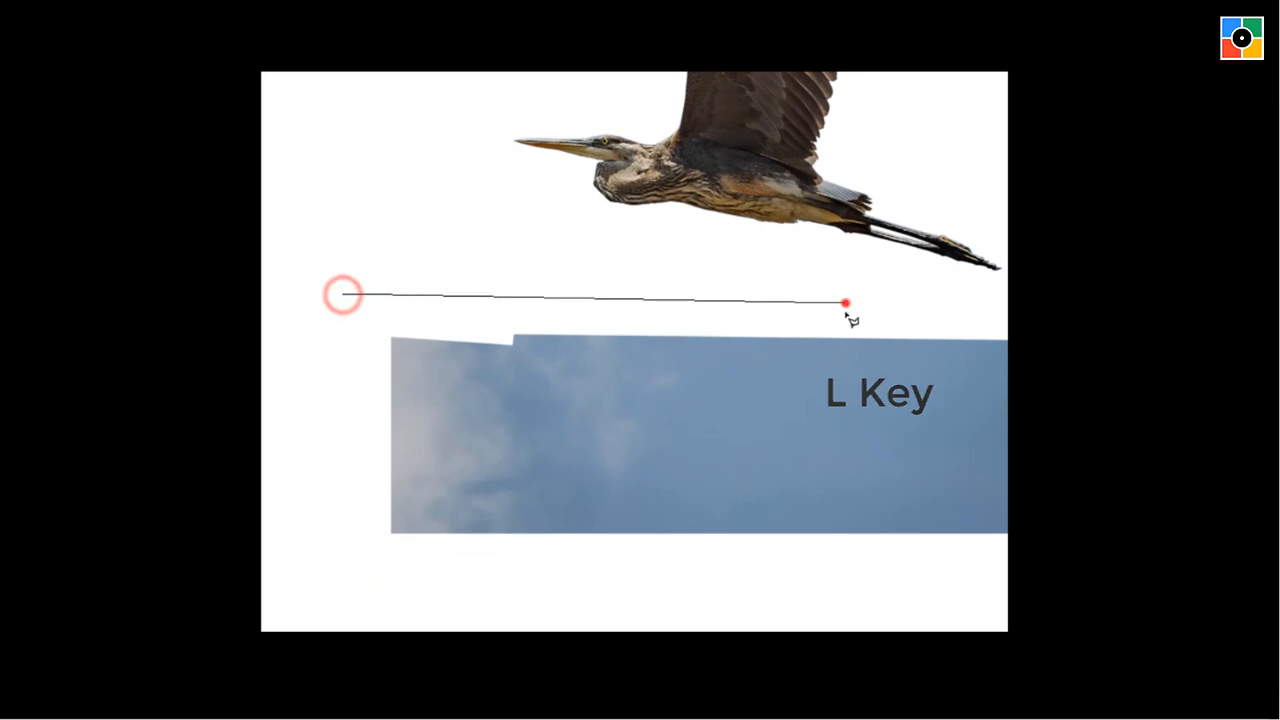
{"action": "left_click", "coordinate": [903, 569]}
{"action": "left_click", "coordinate": [369, 551]}
{"action": "double_click", "coordinate": [346, 343]}
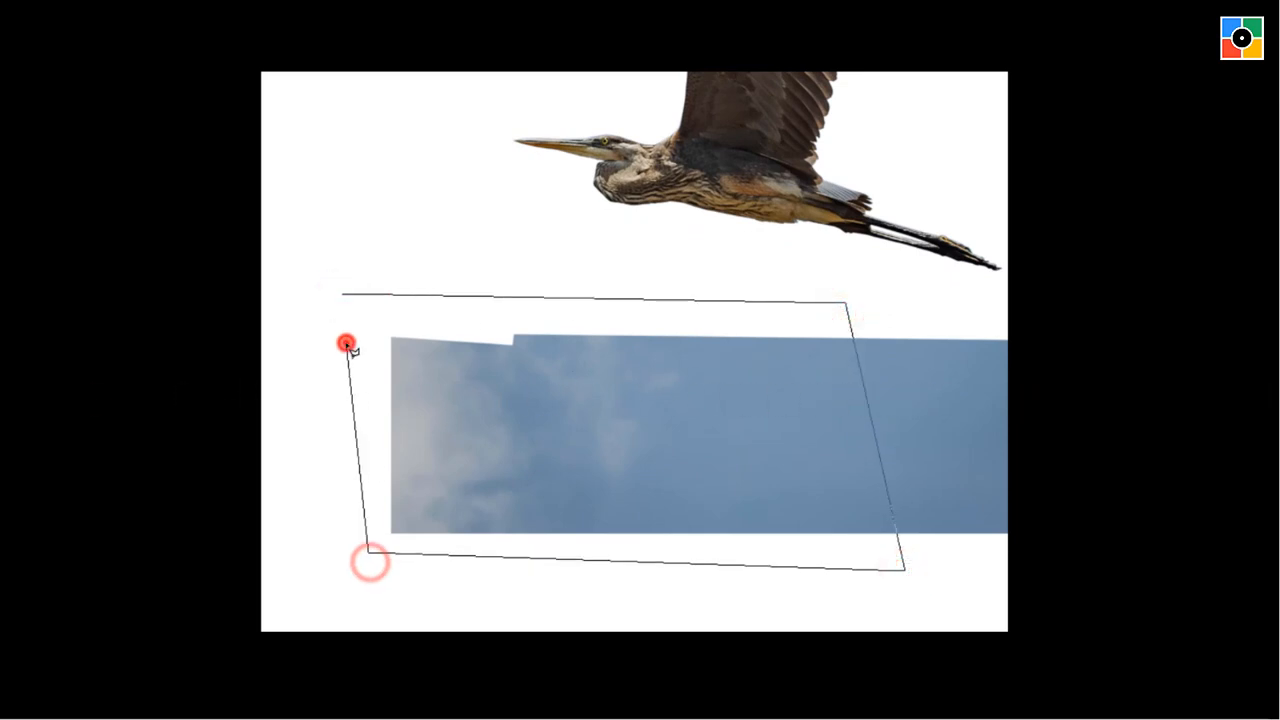
{"action": "key", "text": "Delete"}
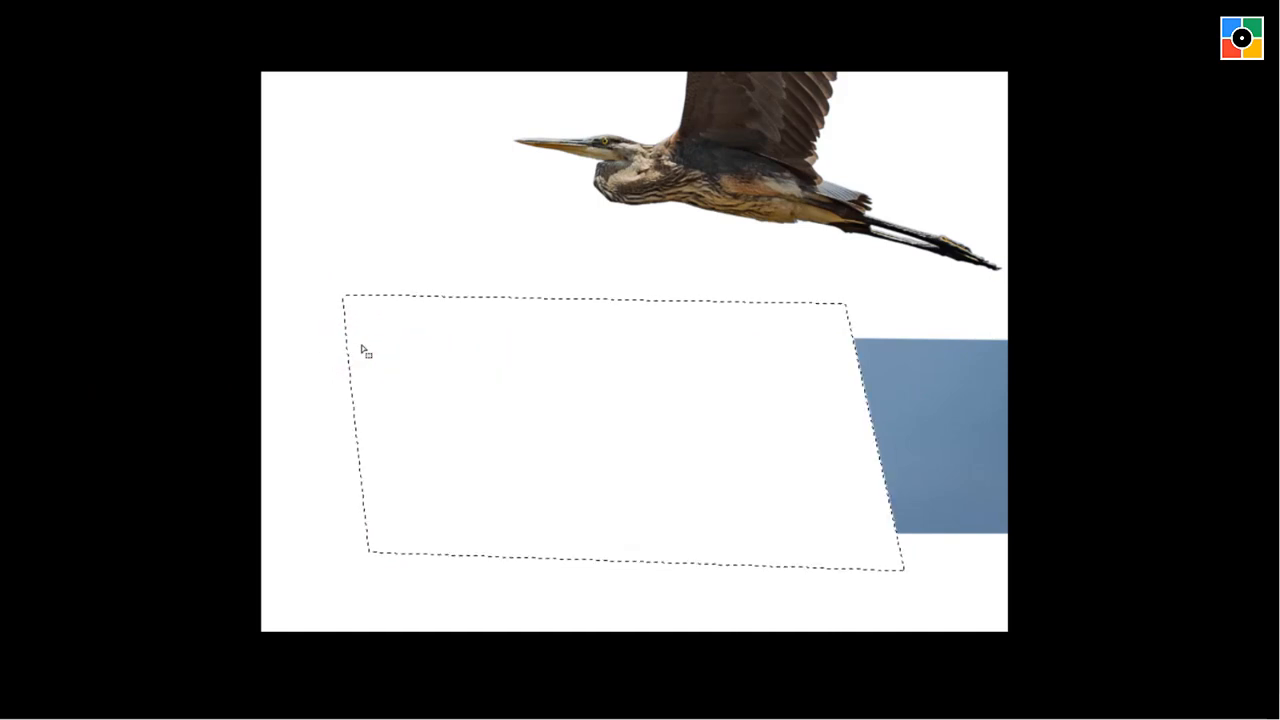
{"action": "key", "text": "ctrl+d"}
Shift the layer sideways to expose the remaining sky block beneath the bird, then lasso and delete it.
{"action": "left_click_drag", "start_coordinate": [778, 155], "coordinate": [442, 196]}
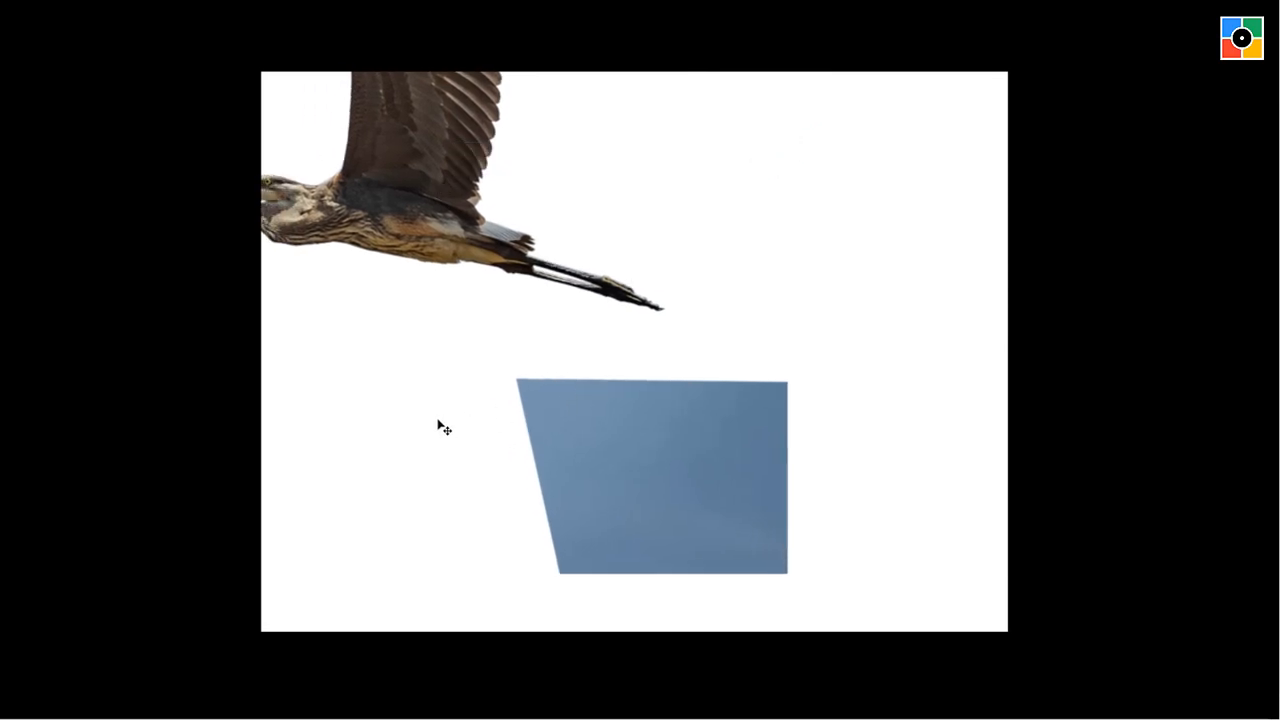
{"action": "left_click_drag", "start_coordinate": [490, 338], "coordinate": [857, 358]}
{"action": "left_click", "coordinate": [856, 356]}
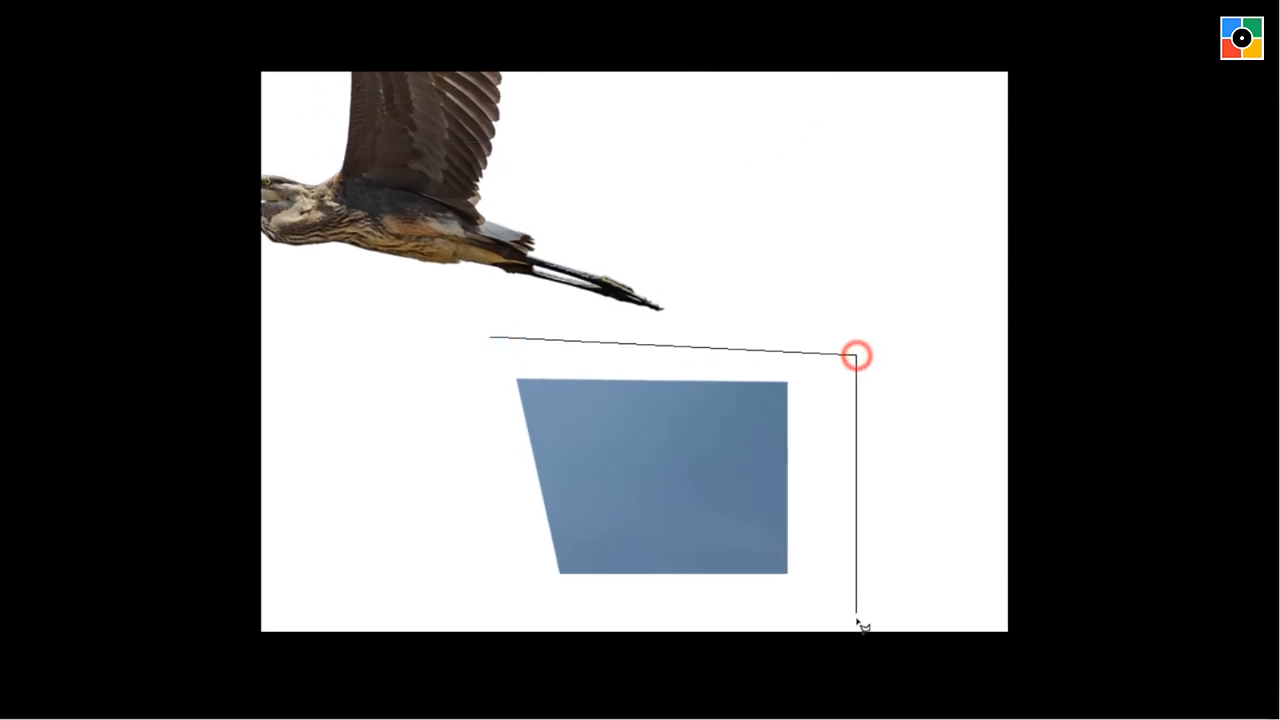
{"action": "left_click", "coordinate": [855, 617]}
{"action": "left_click", "coordinate": [477, 594]}
{"action": "double_click", "coordinate": [462, 400]}
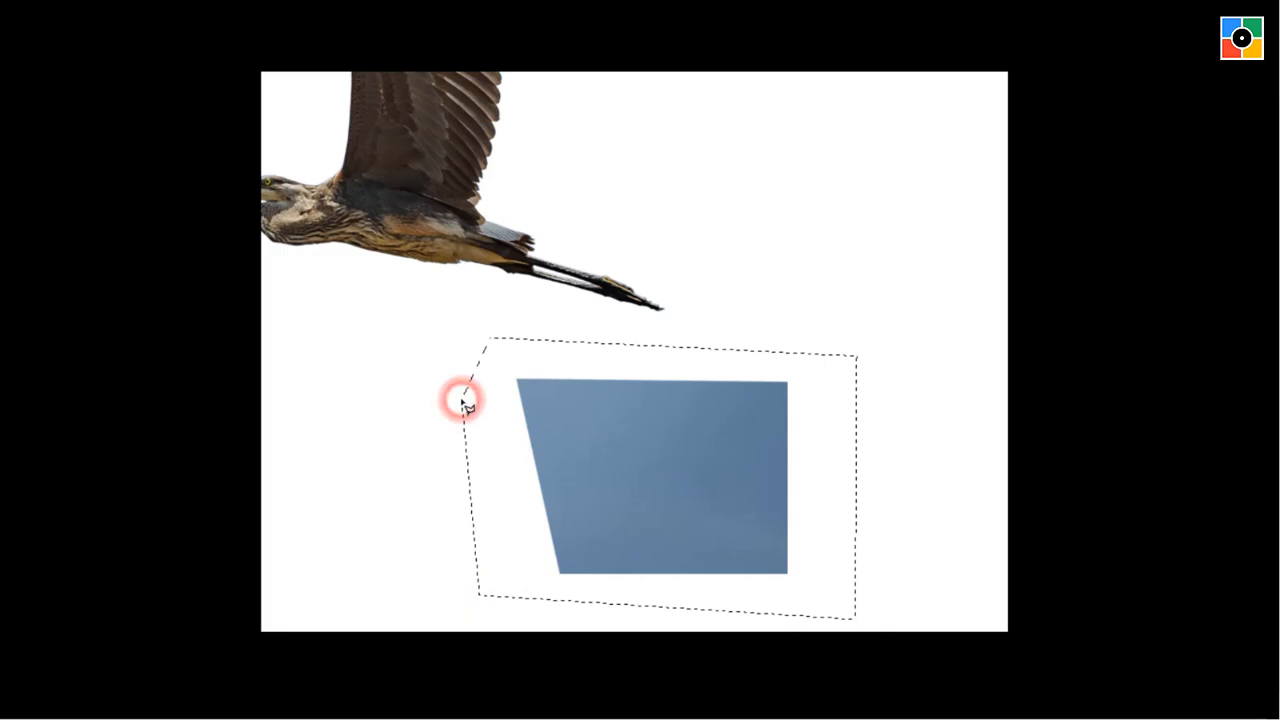
{"action": "key", "text": "Delete"}
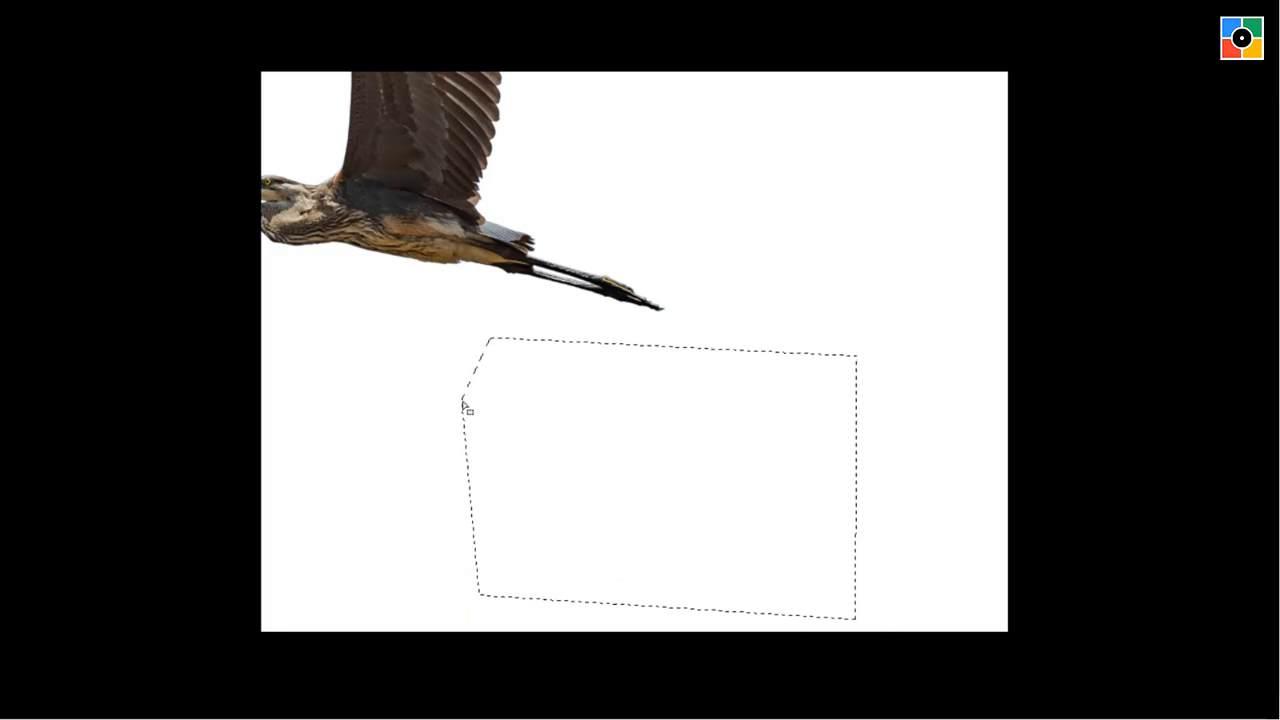
{"action": "key", "text": "ctrl+d"}
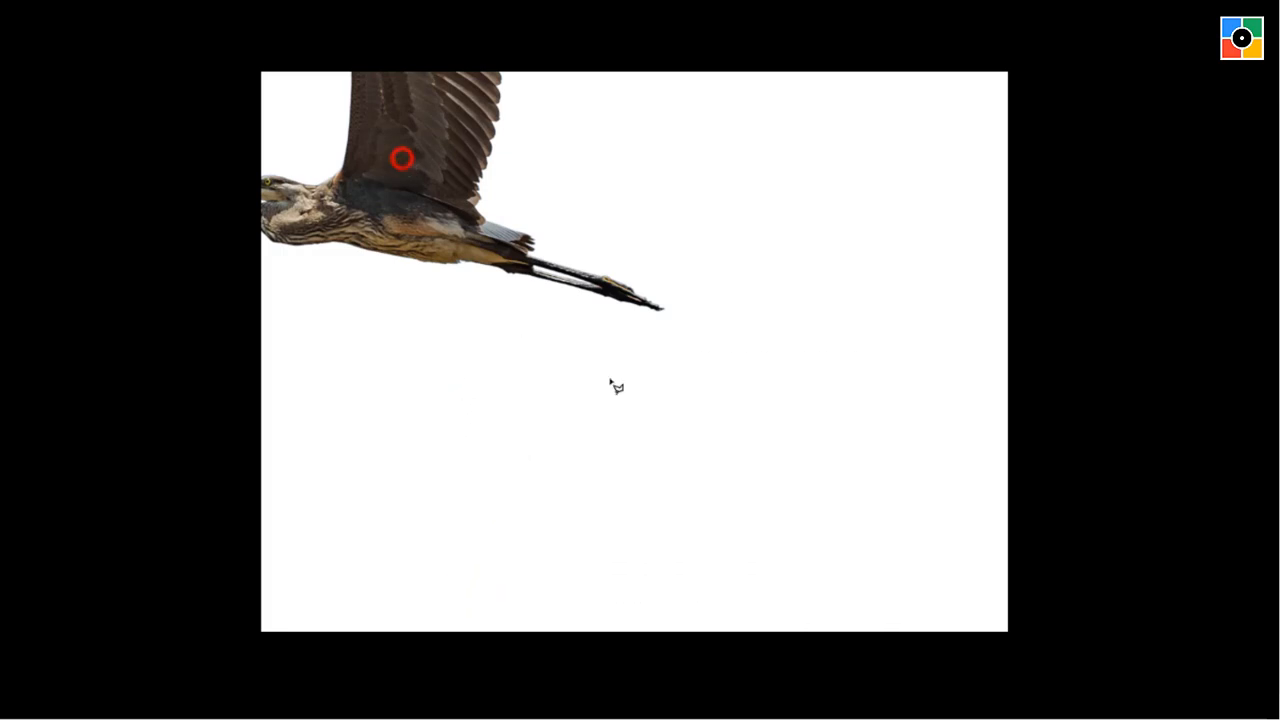
Move the cut-out bird back fully inside the canvas and return to the standard screen mode.
{"action": "left_click_drag", "start_coordinate": [396, 116], "coordinate": [595, 411]}
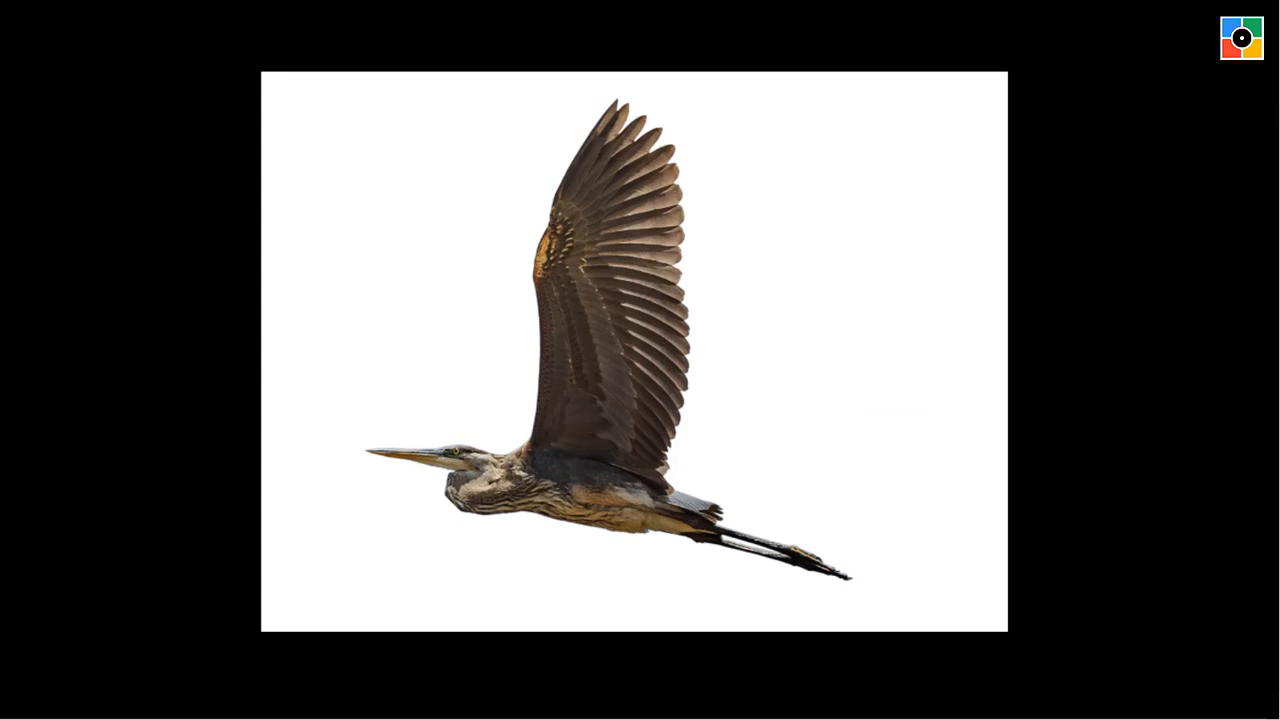
{"action": "key", "text": "f"}
{"action": "key", "text": "f"}
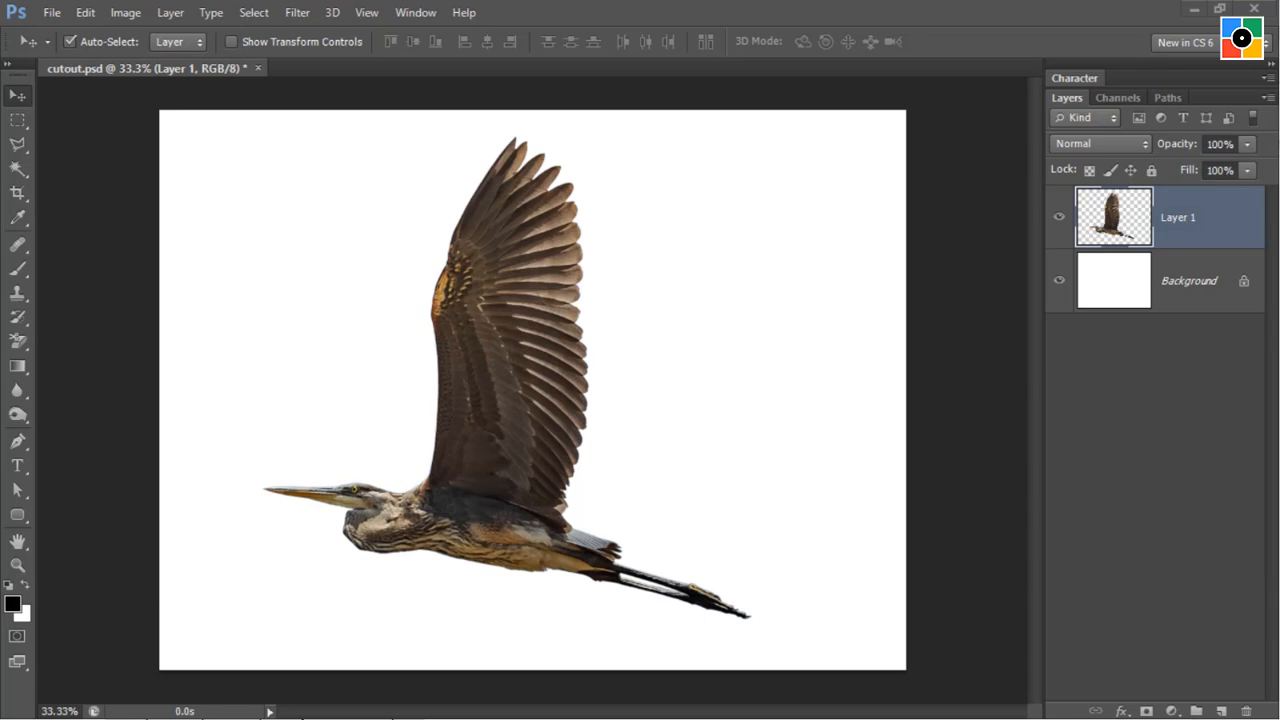
{"action": "left_click", "coordinate": [231, 241]}
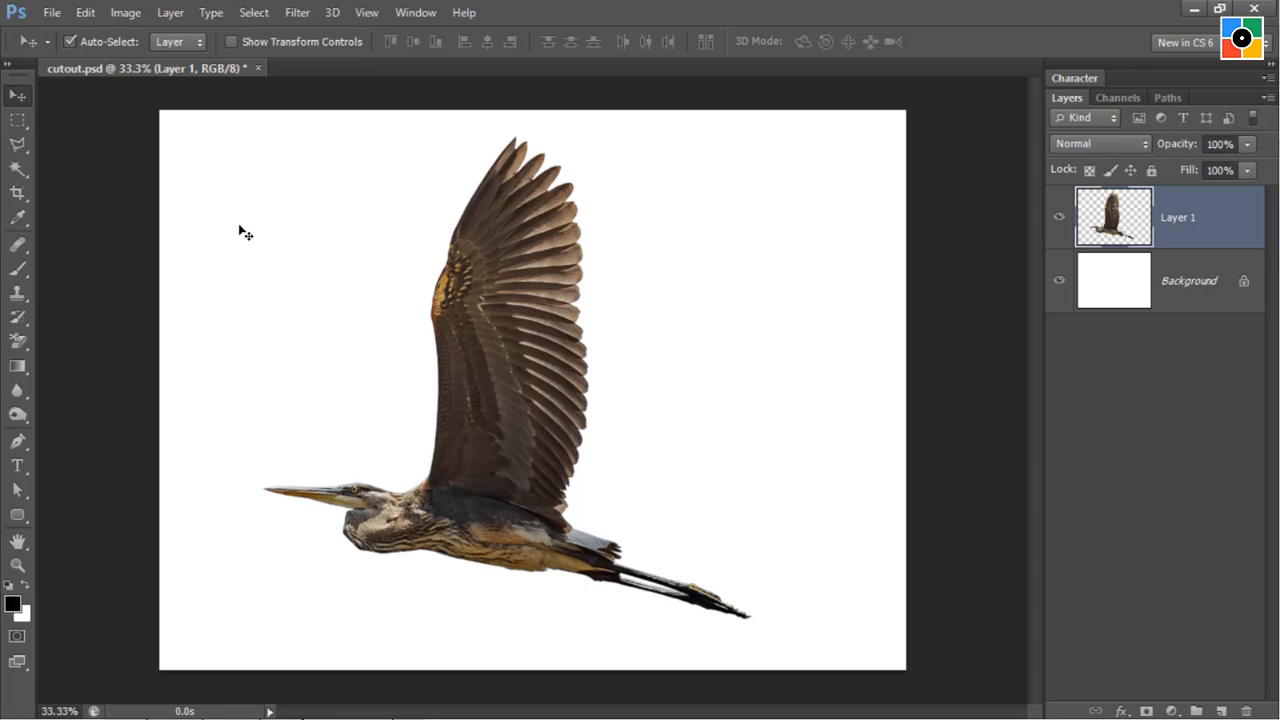
Open baloon.jpg from the images folder.
{"action": "left_click", "coordinate": [46, 14]}
{"action": "left_click", "coordinate": [62, 57]}
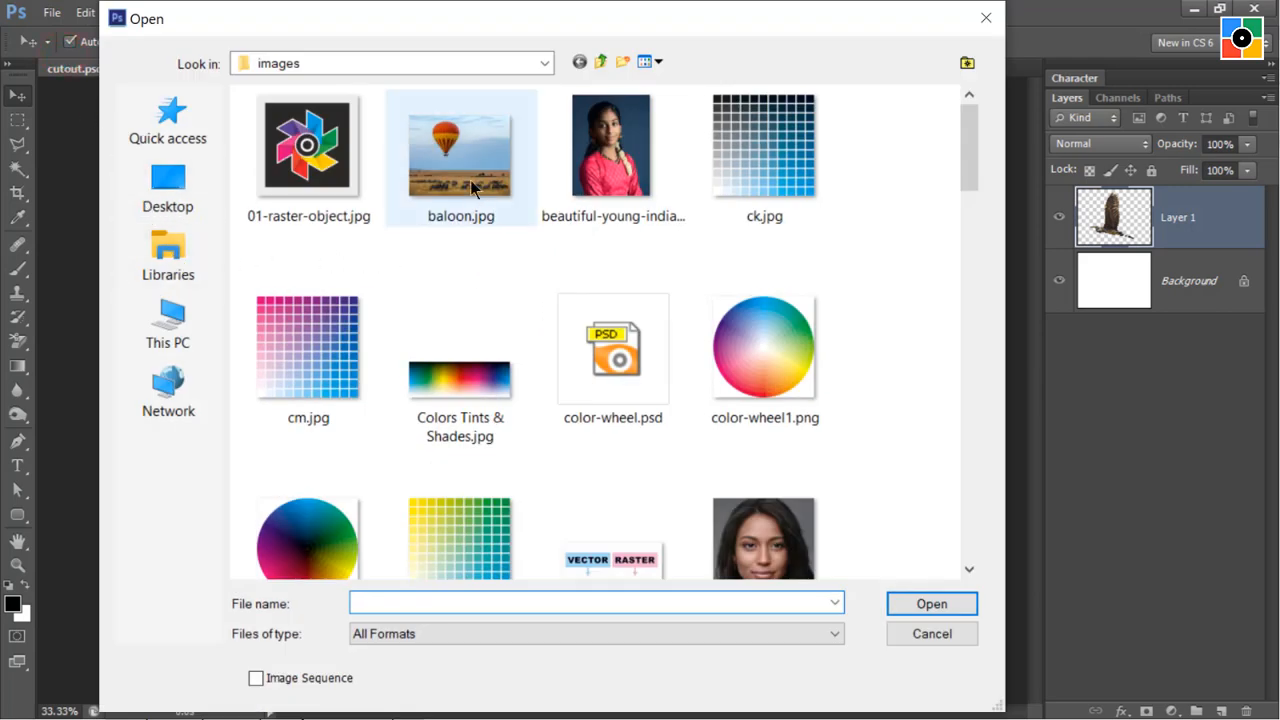
{"action": "left_click", "coordinate": [458, 152]}
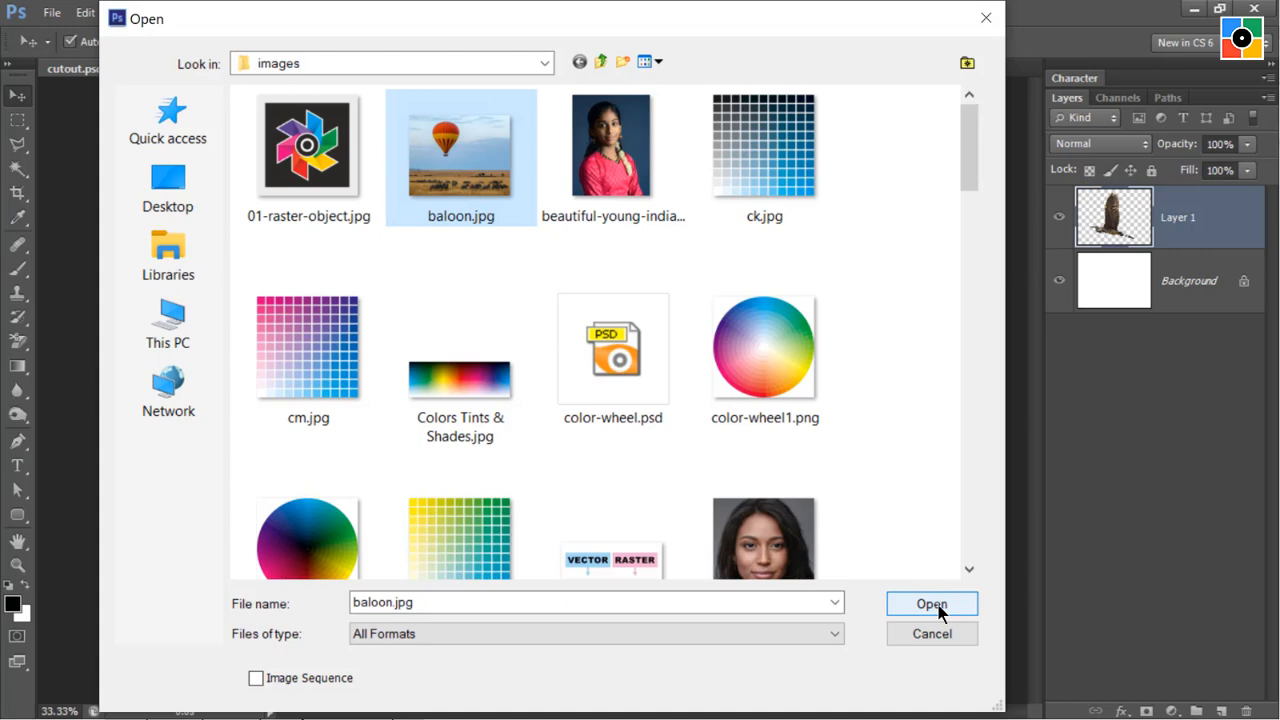
{"action": "left_click", "coordinate": [932, 605]}
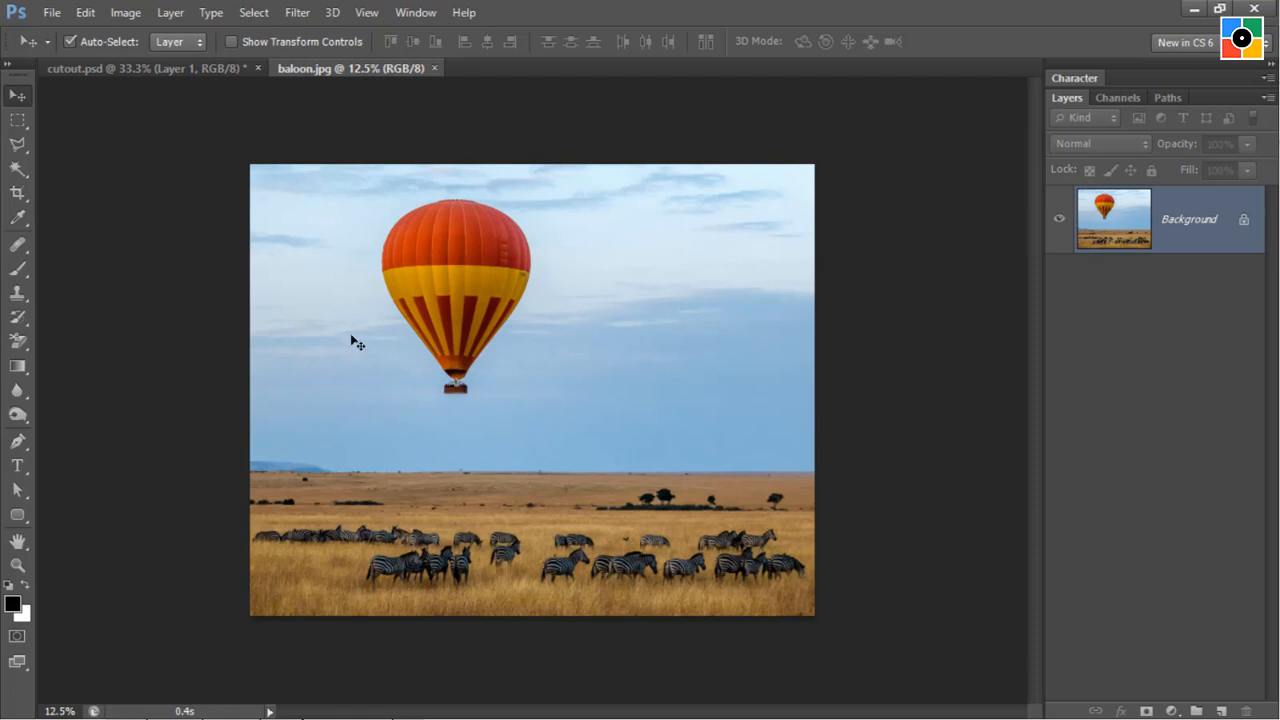
Select the whole balloon and its basket in baloon.jpg with the Rectangular Marquee tool and copy the selection.
{"action": "left_click", "coordinate": [18, 121]}
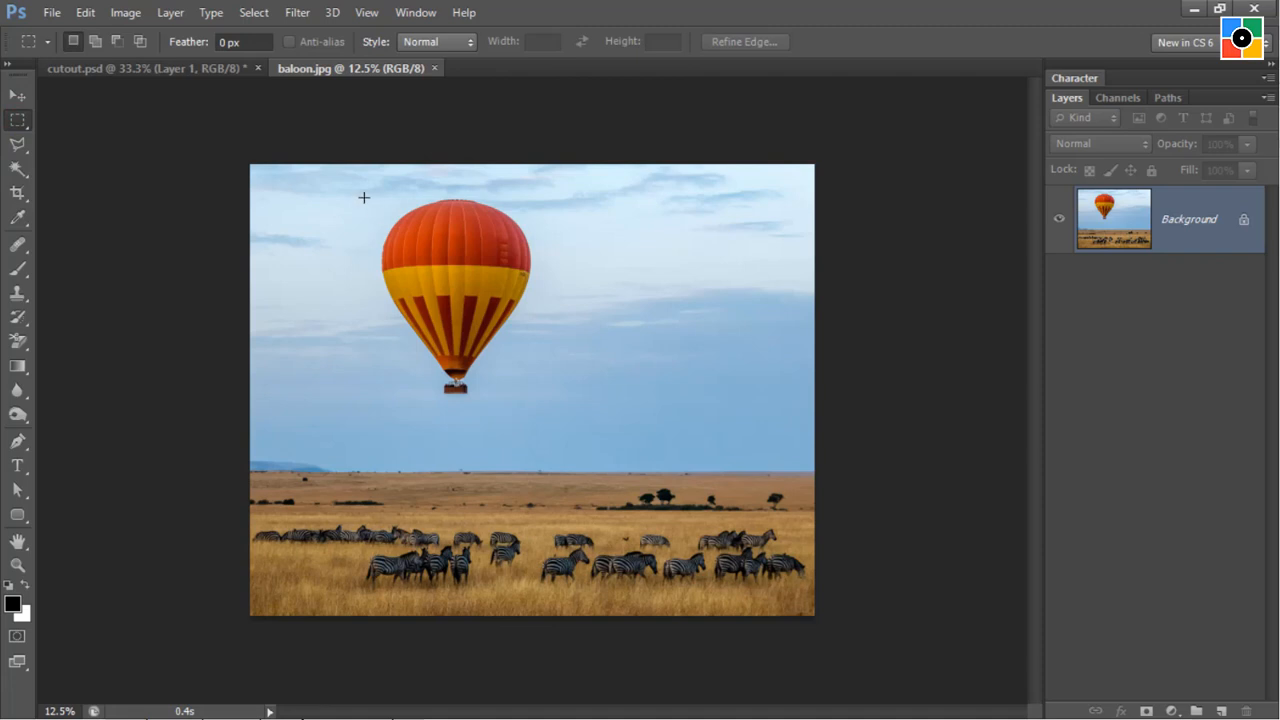
{"action": "left_click_drag", "start_coordinate": [370, 190], "coordinate": [543, 405]}
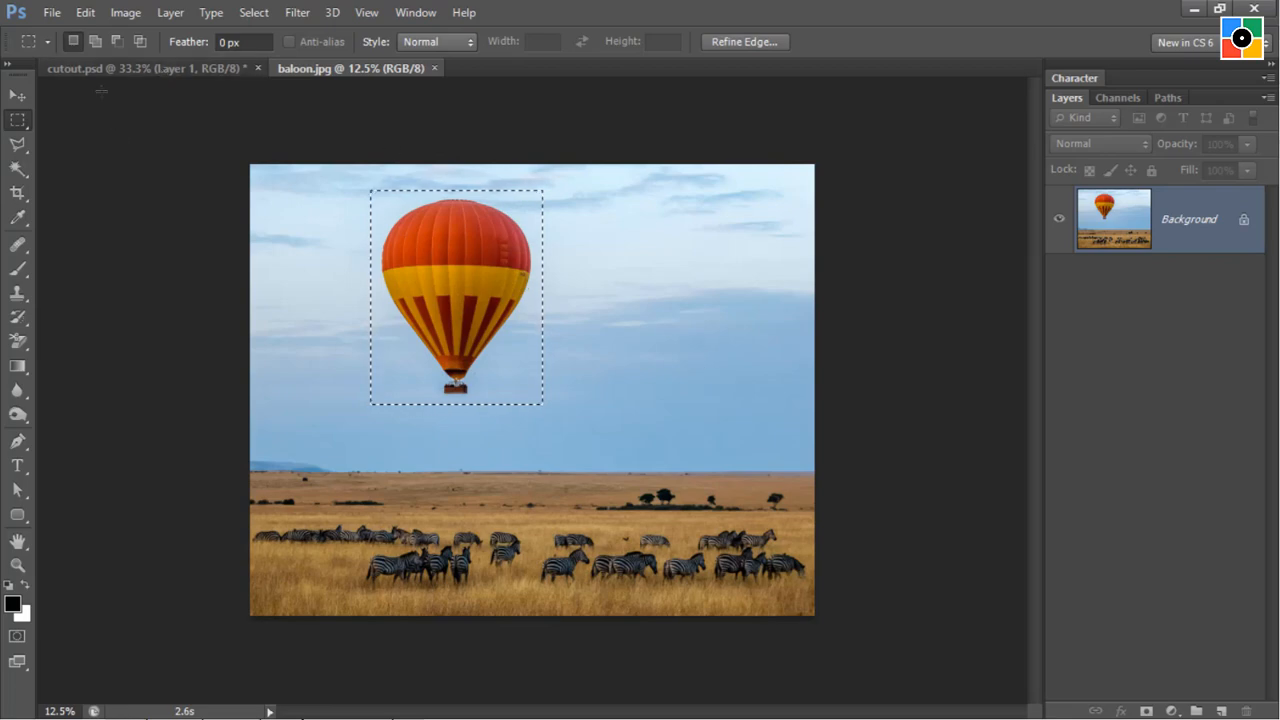
{"action": "left_click", "coordinate": [77, 16]}
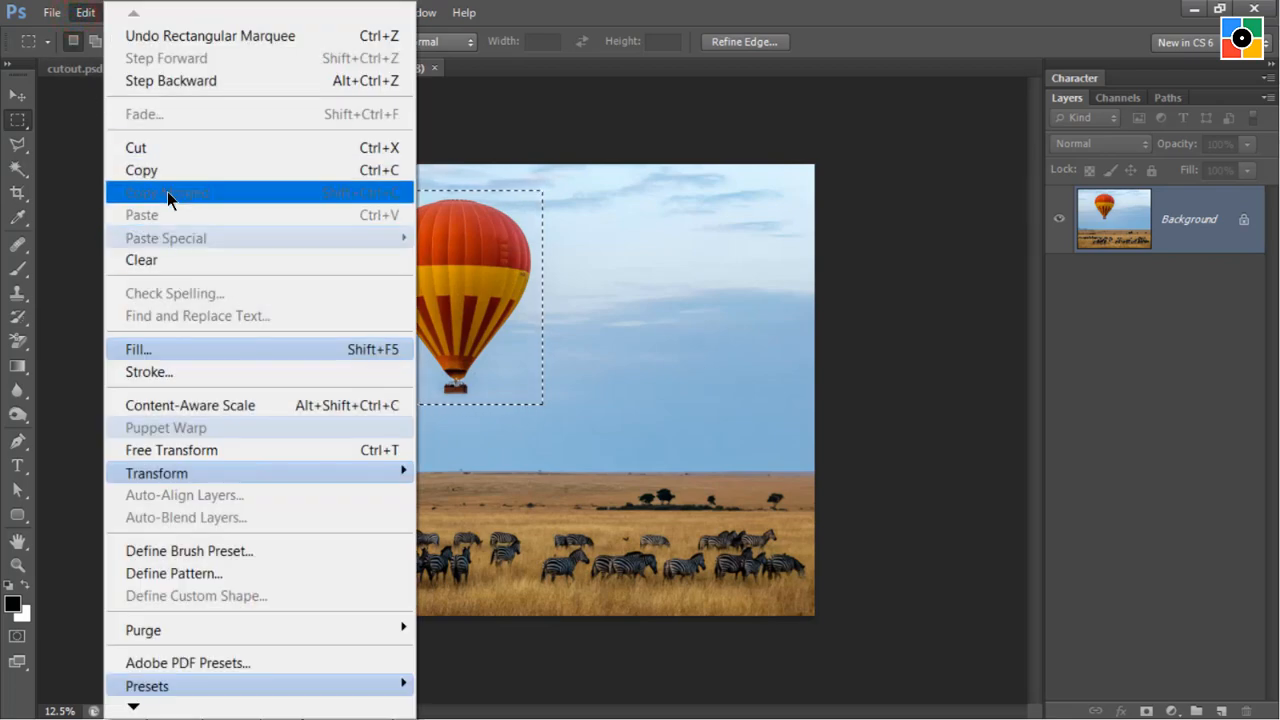
{"action": "left_click", "coordinate": [519, 121]}
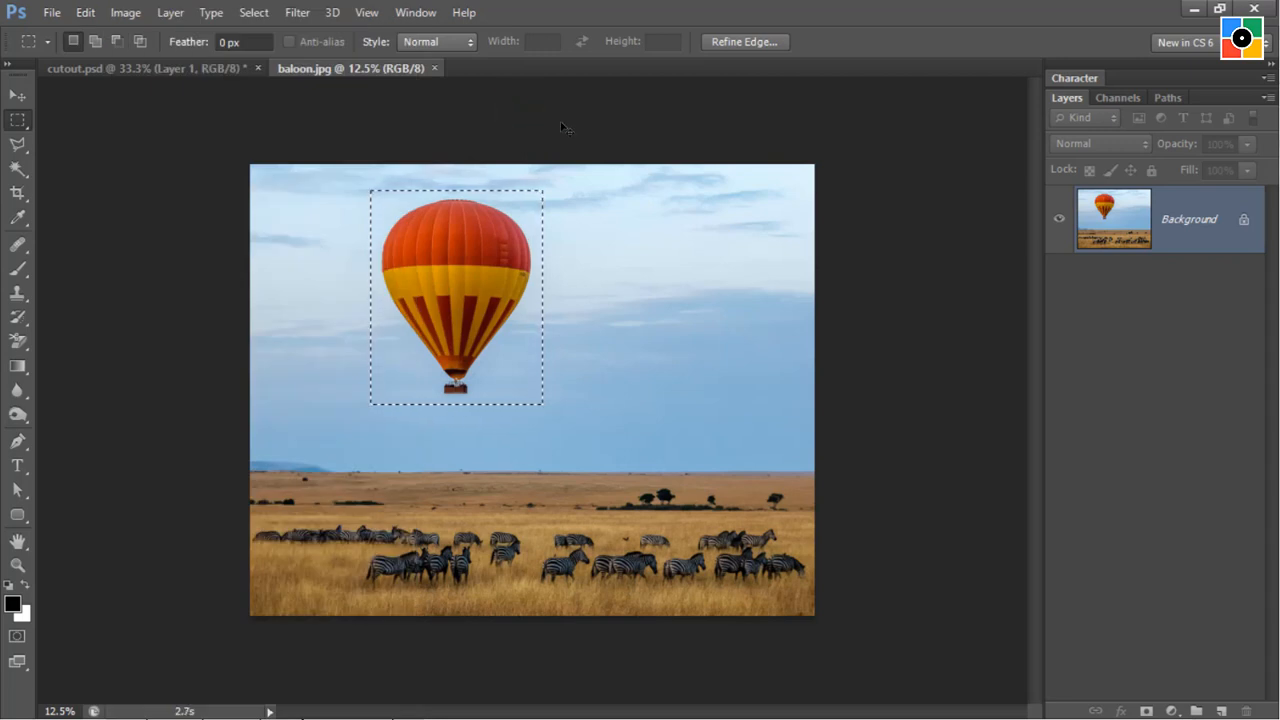
Close baloon.jpg and paste the copied balloon into cutout.psd.
{"action": "left_click", "coordinate": [434, 68]}
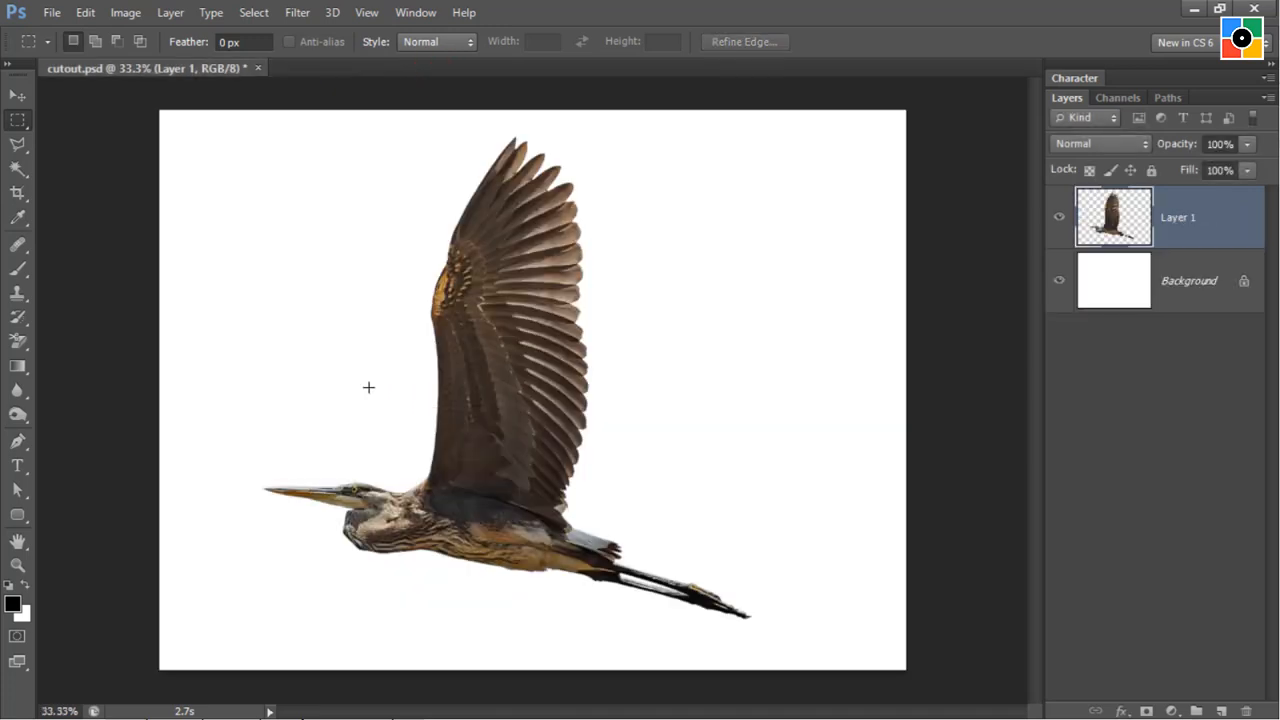
{"action": "left_click", "coordinate": [84, 13]}
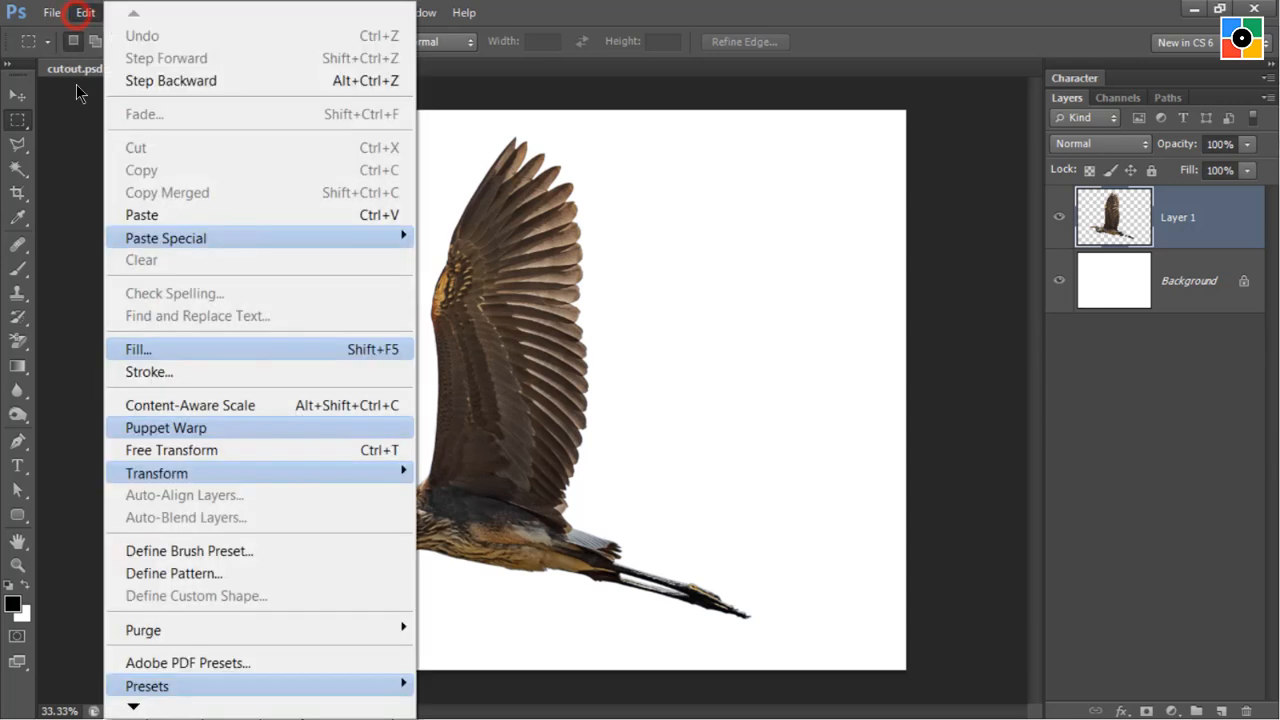
{"action": "left_click", "coordinate": [166, 216]}
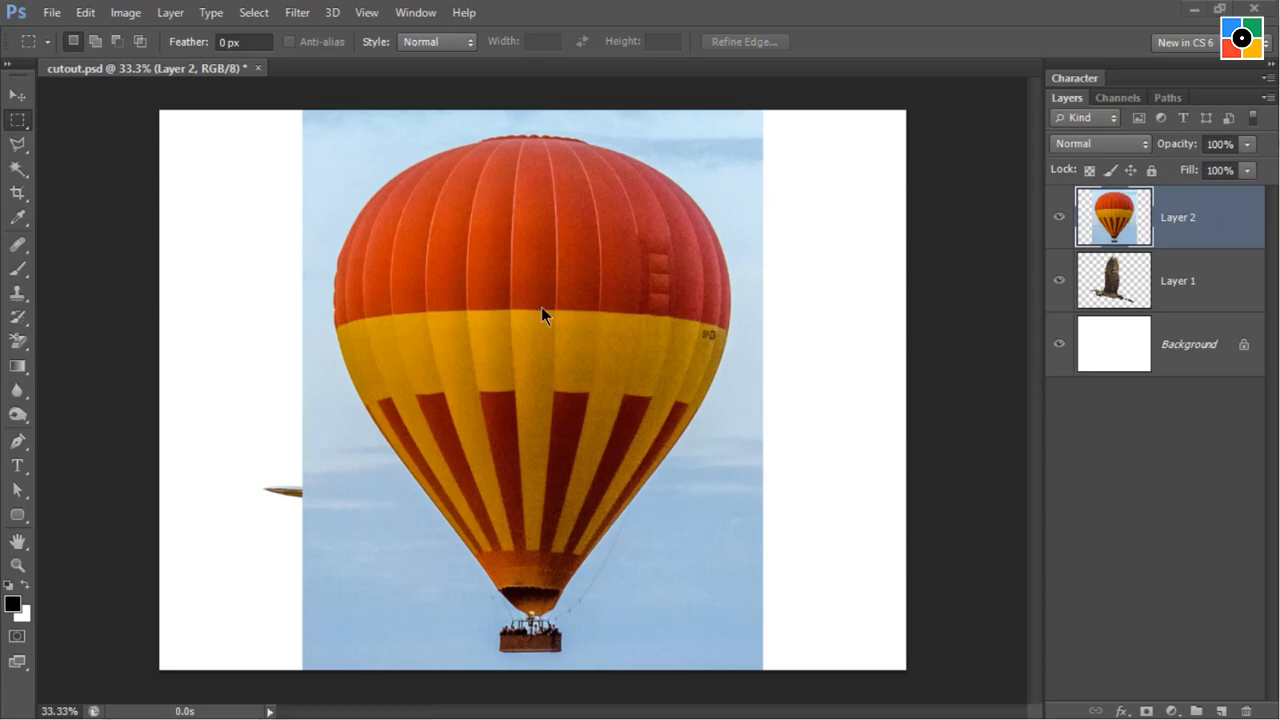
{"action": "left_click", "coordinate": [266, 230]}
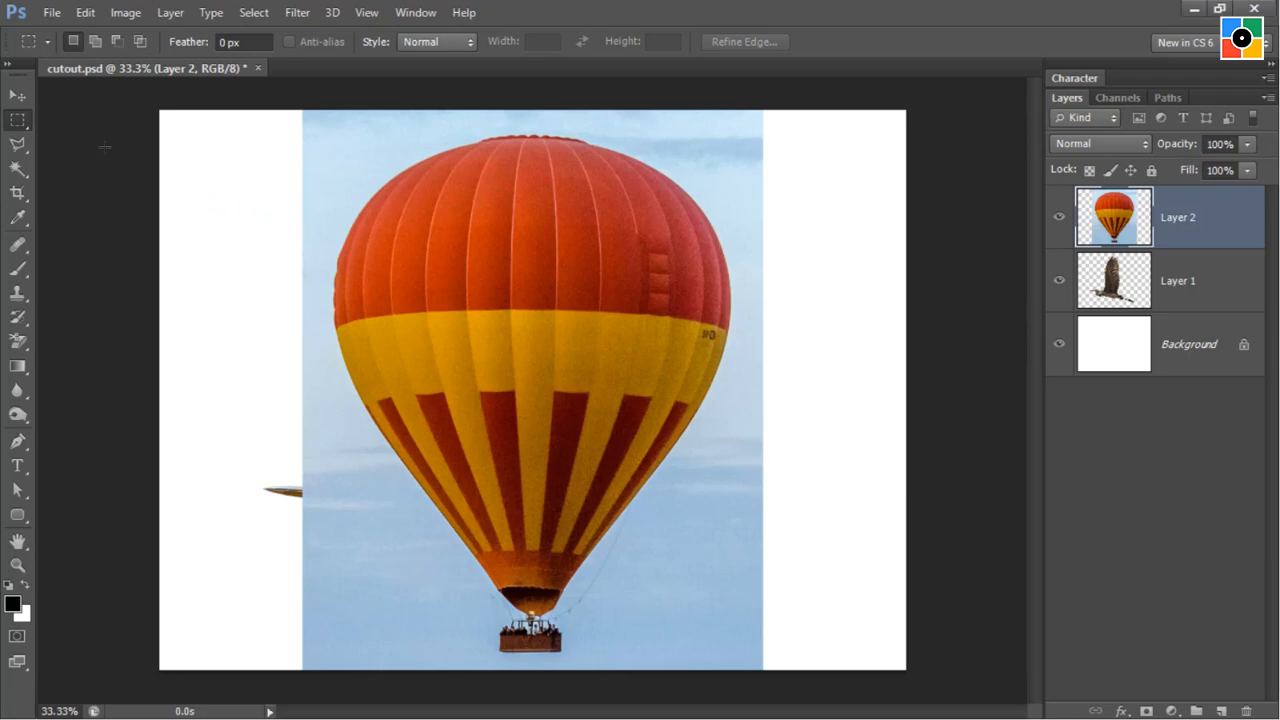
Move the balloon layer aside to uncover part of the bird, then select the bird and the balloon in turn on the canvas.
{"action": "left_click", "coordinate": [15, 97]}
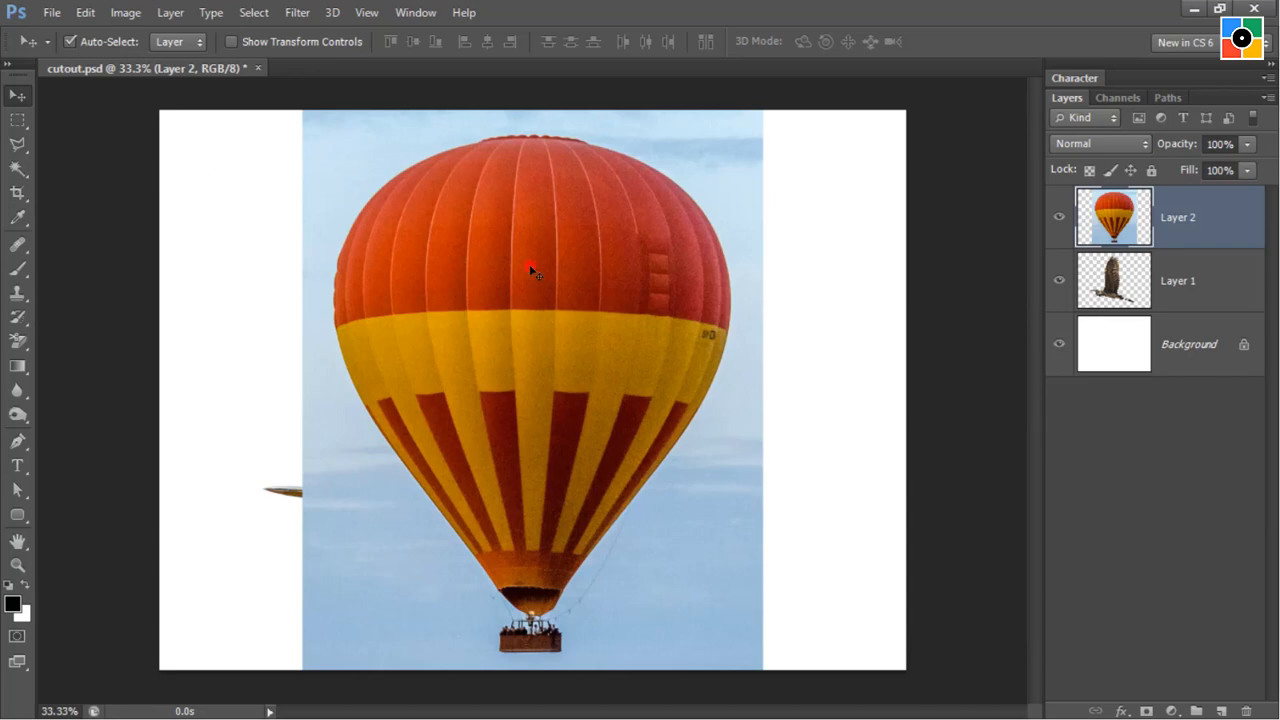
{"action": "left_click_drag", "start_coordinate": [487, 288], "coordinate": [660, 341]}
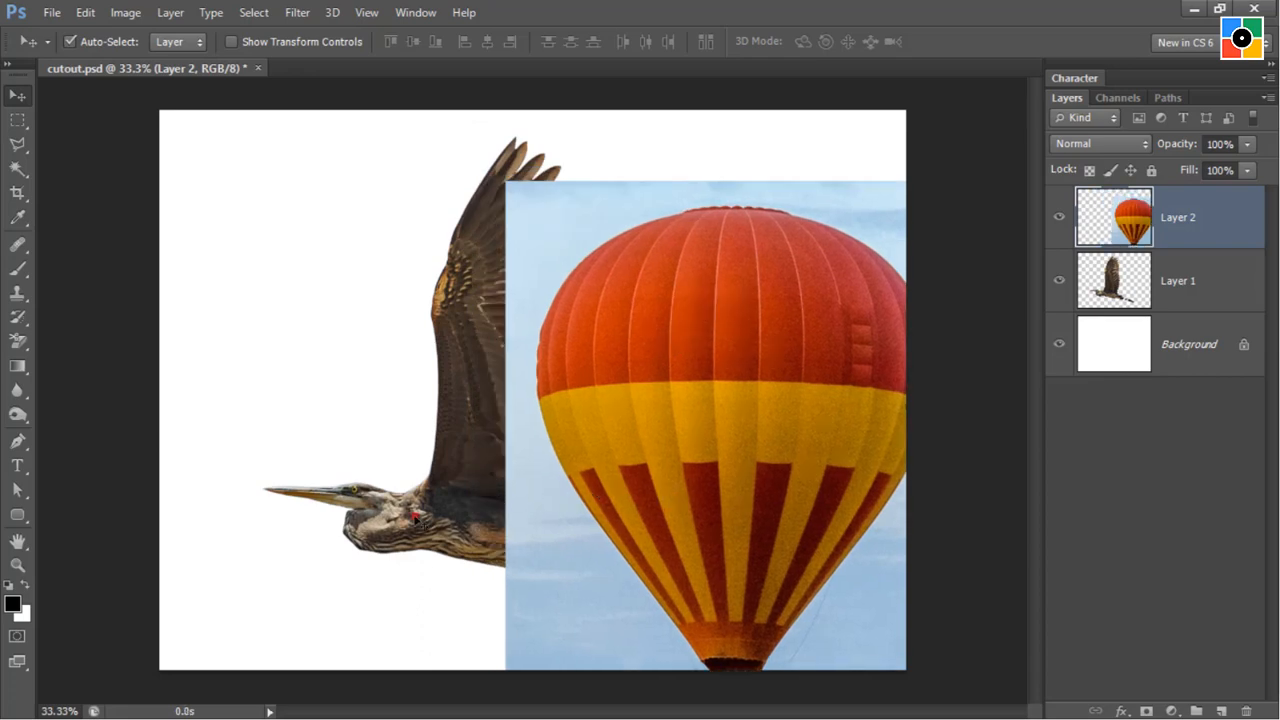
{"action": "left_click", "coordinate": [415, 517]}
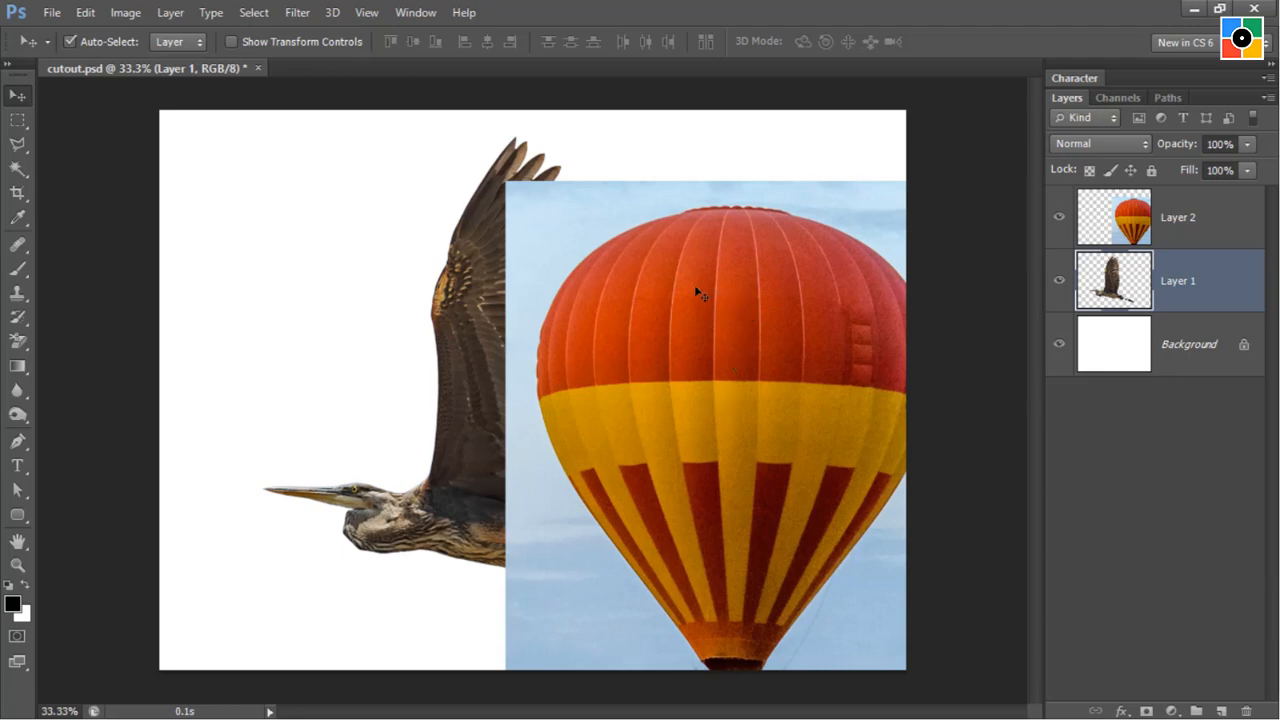
{"action": "left_click", "coordinate": [654, 288]}
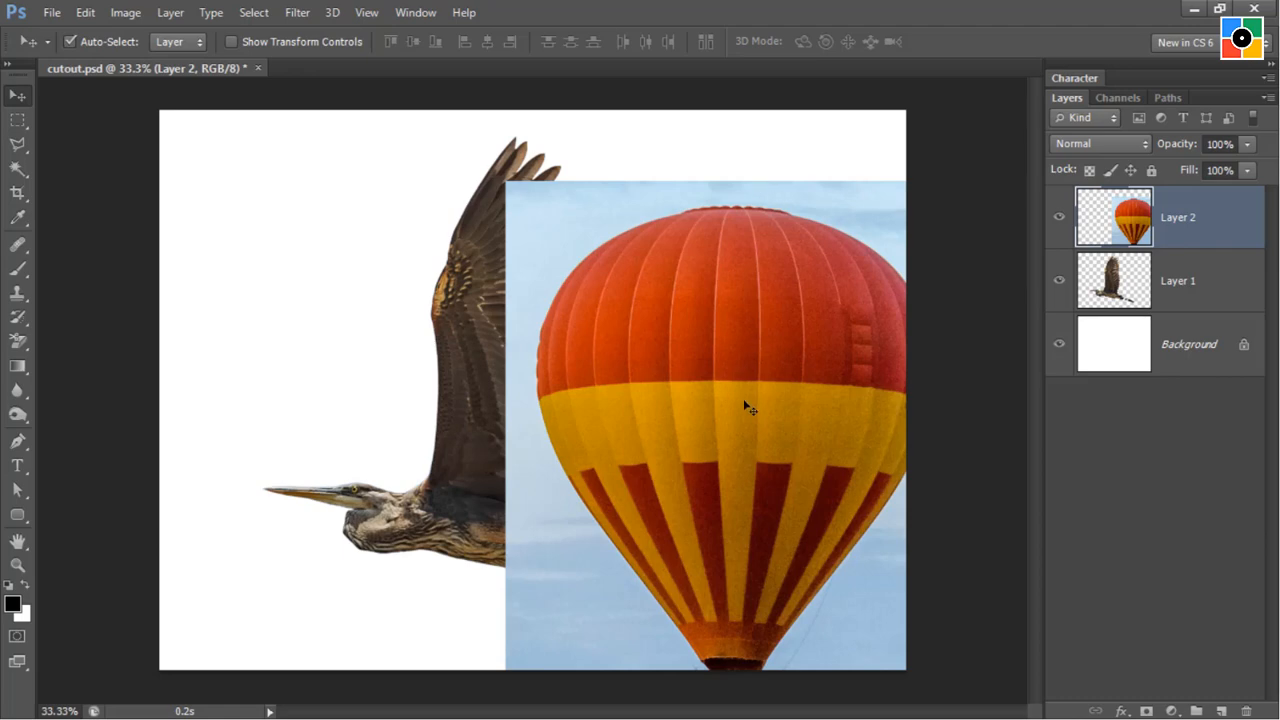
Hide the bird layer and move the balloon layer so the whole balloon and basket fit within the canvas.
{"action": "left_click_drag", "start_coordinate": [745, 405], "coordinate": [627, 372]}
{"action": "left_click_drag", "start_coordinate": [560, 294], "coordinate": [618, 319]}
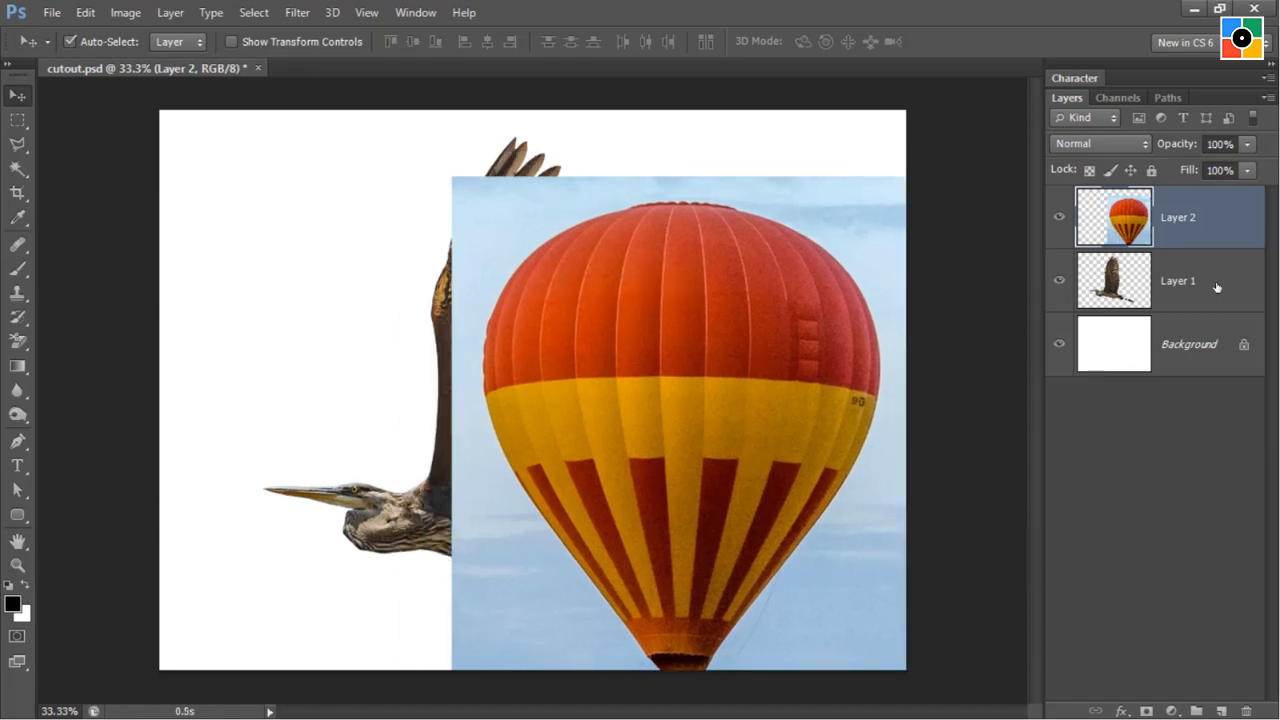
{"action": "left_click", "coordinate": [1059, 281]}
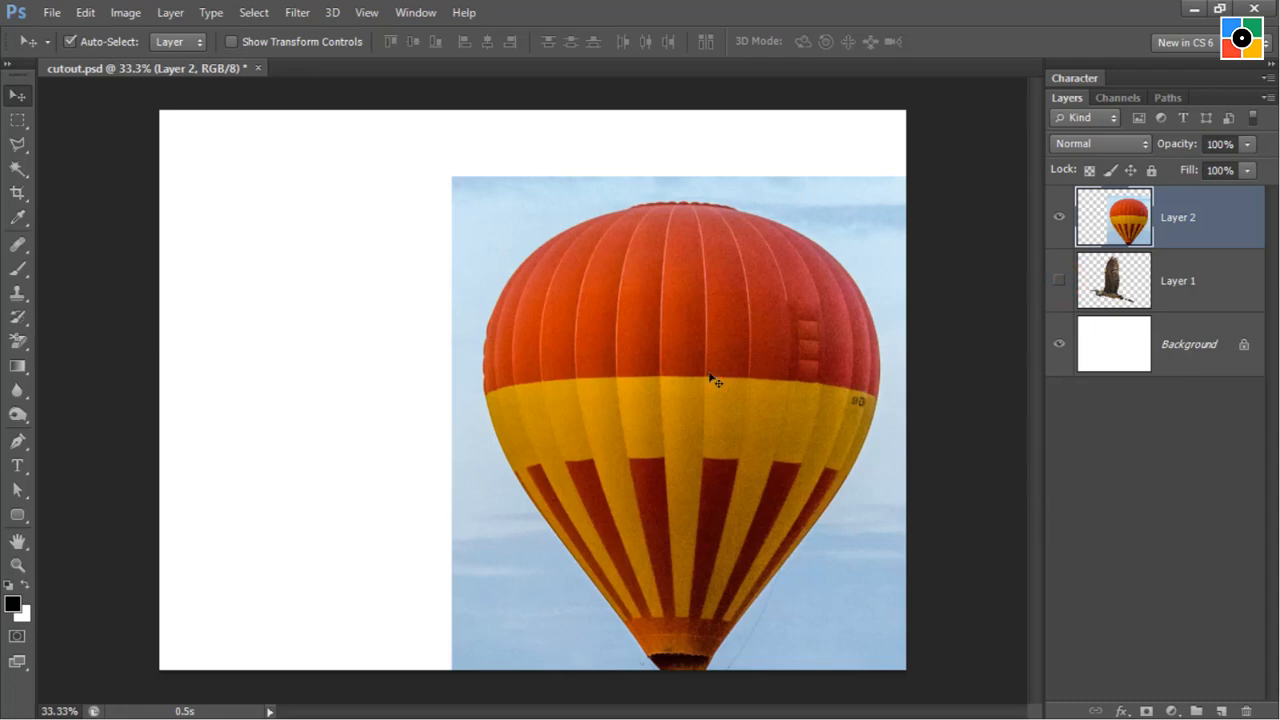
{"action": "left_click_drag", "start_coordinate": [684, 341], "coordinate": [626, 344]}
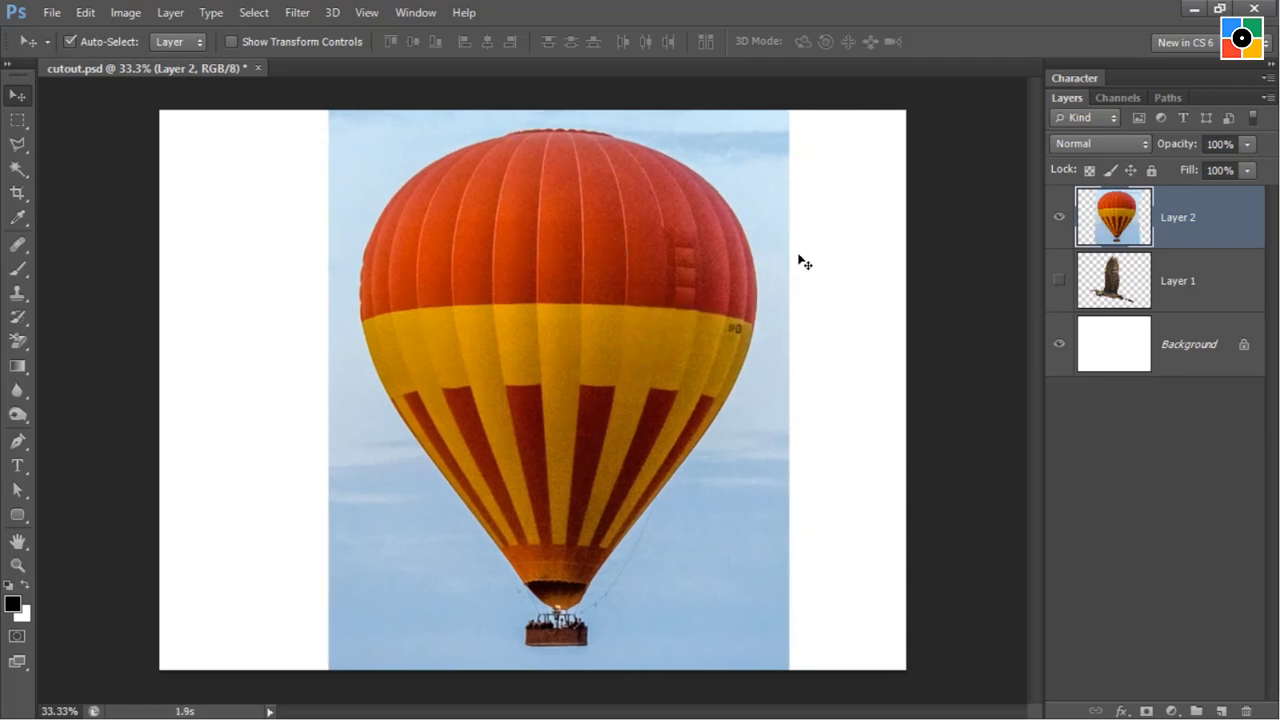
Activate the Polygonal Lasso, zoom in to 200% and switch to full screen mode with the panels hidden.
{"action": "left_click", "coordinate": [17, 146]}
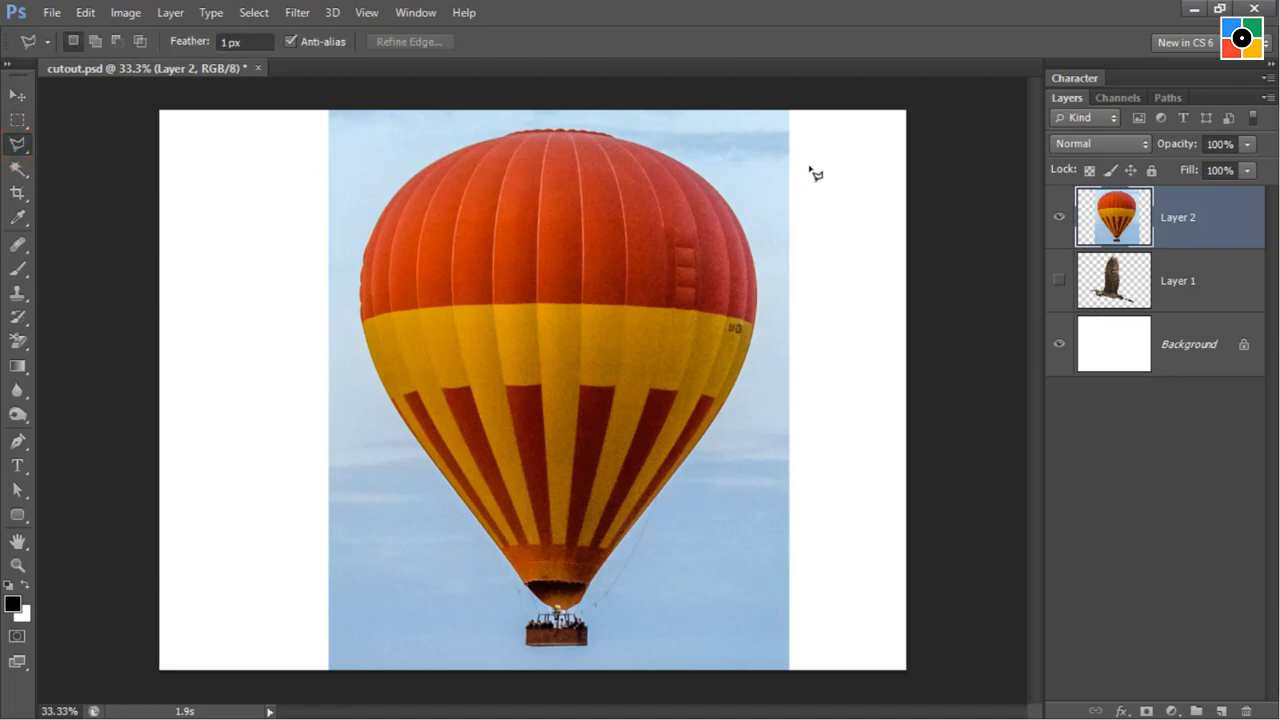
{"action": "key", "text": "ctrl+plus"}
{"action": "key", "text": "ctrl+plus"}
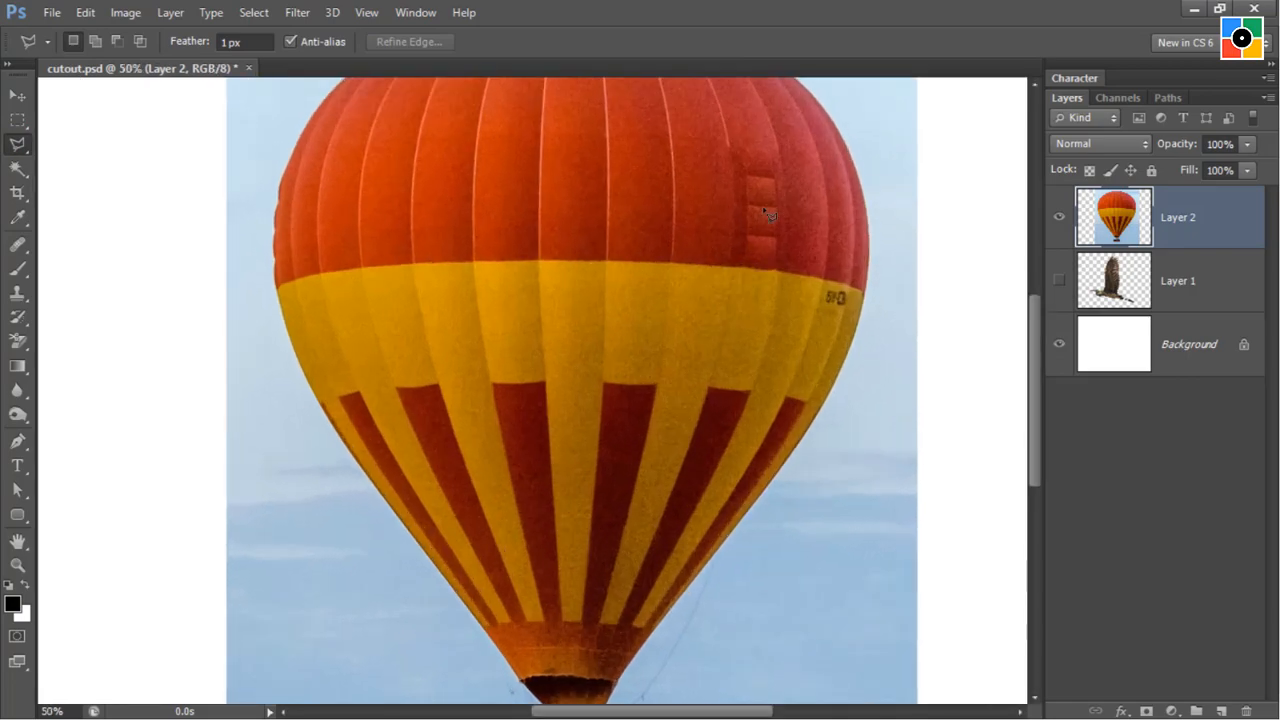
{"action": "key", "text": "ctrl+plus"}
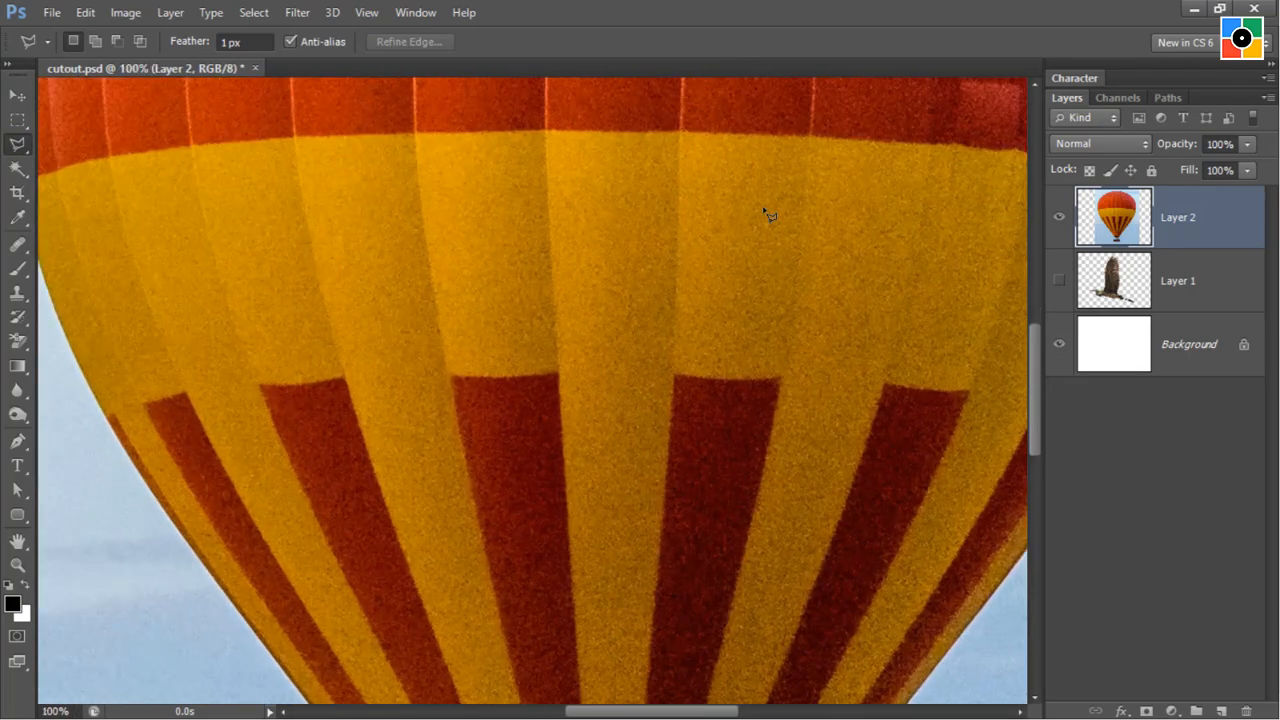
{"action": "key", "text": "ctrl+plus"}
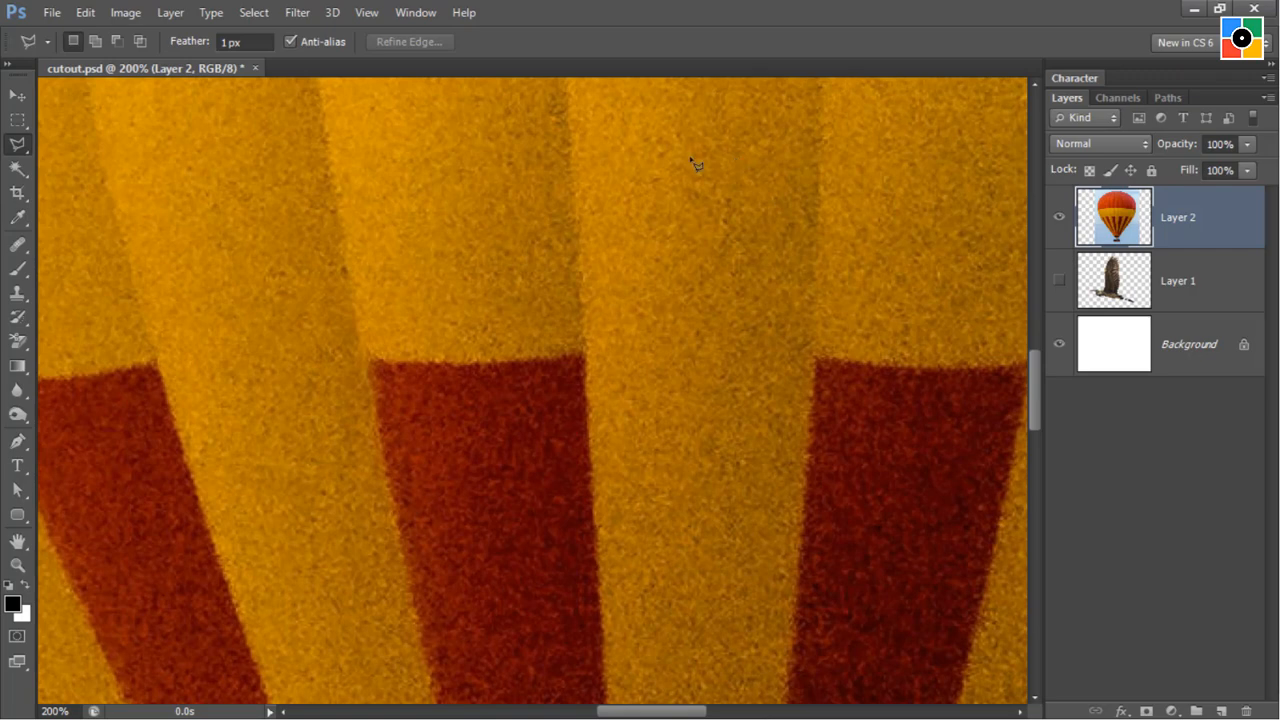
{"action": "key", "text": "Tab"}
{"action": "key", "text": "f"}
{"action": "key", "text": "f"}
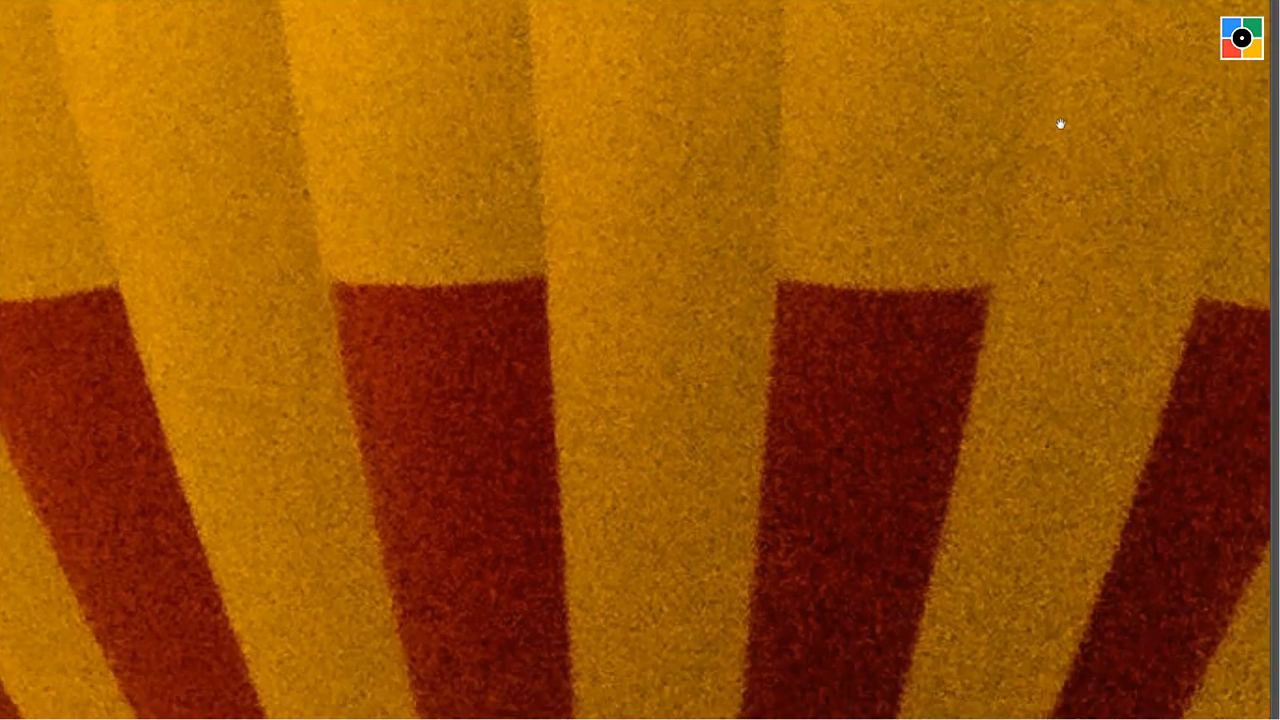
Lasso the sky block along the balloon's upper-right edge, out past the photo's side, then delete it and deselect.
{"action": "left_click_drag", "start_coordinate": [1151, 80], "coordinate": [730, 530]}
{"action": "left_click_drag", "start_coordinate": [1077, 138], "coordinate": [692, 450]}
{"action": "left_click_drag", "start_coordinate": [737, 126], "coordinate": [680, 449]}
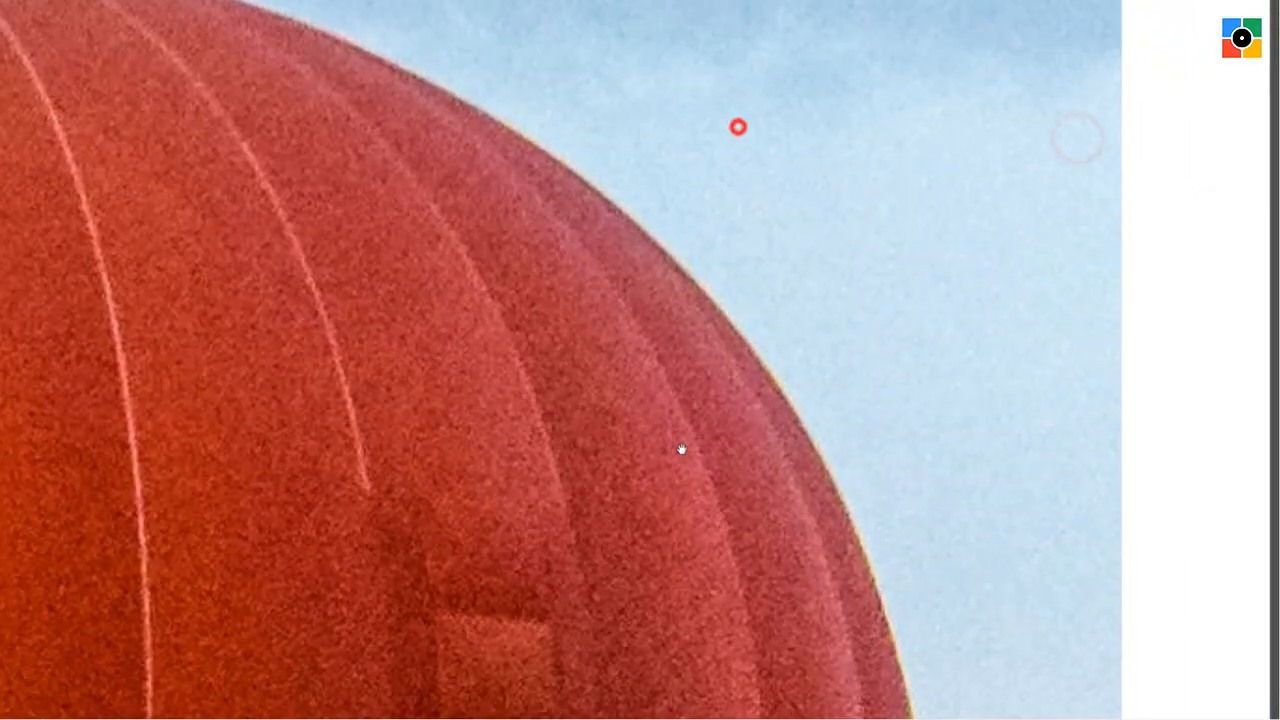
{"action": "left_click_drag", "start_coordinate": [754, 371], "coordinate": [694, 363]}
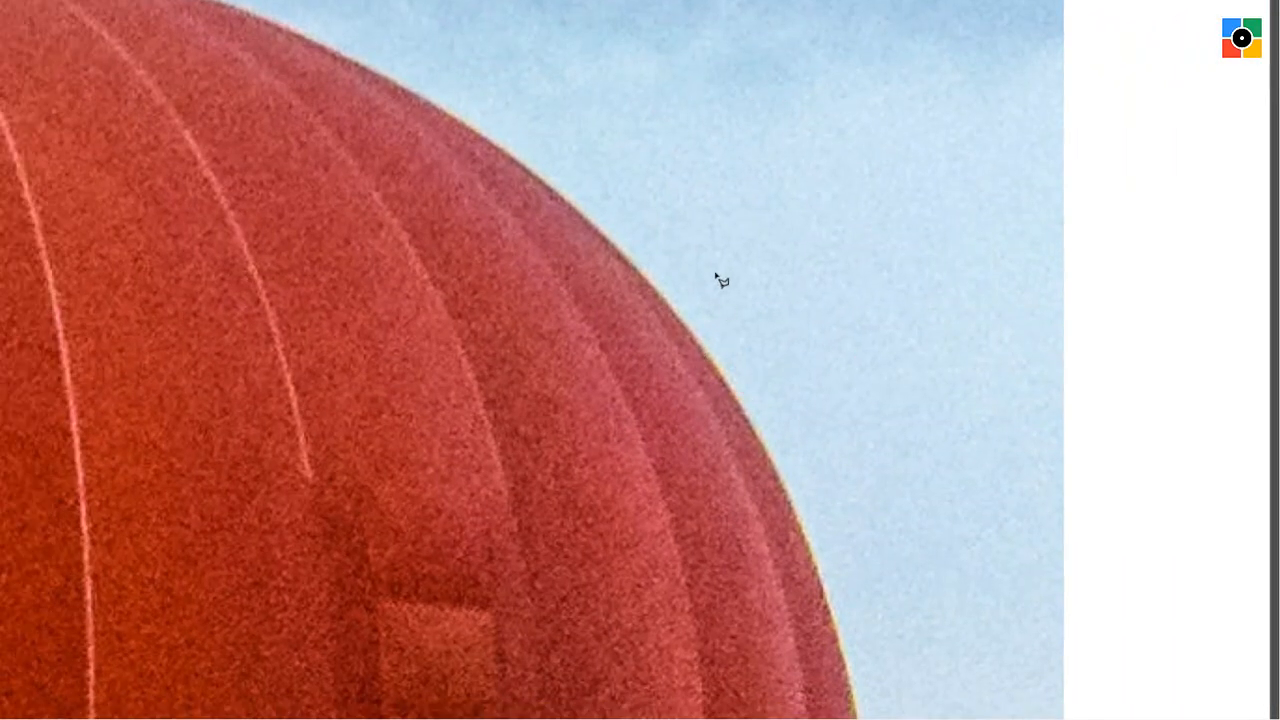
{"action": "left_click", "coordinate": [637, 268]}
{"action": "left_click", "coordinate": [670, 310]}
{"action": "left_click", "coordinate": [717, 365]}
{"action": "left_click", "coordinate": [752, 428]}
{"action": "left_click", "coordinate": [789, 477]}
{"action": "left_click", "coordinate": [805, 540]}
{"action": "left_click", "coordinate": [834, 622]}
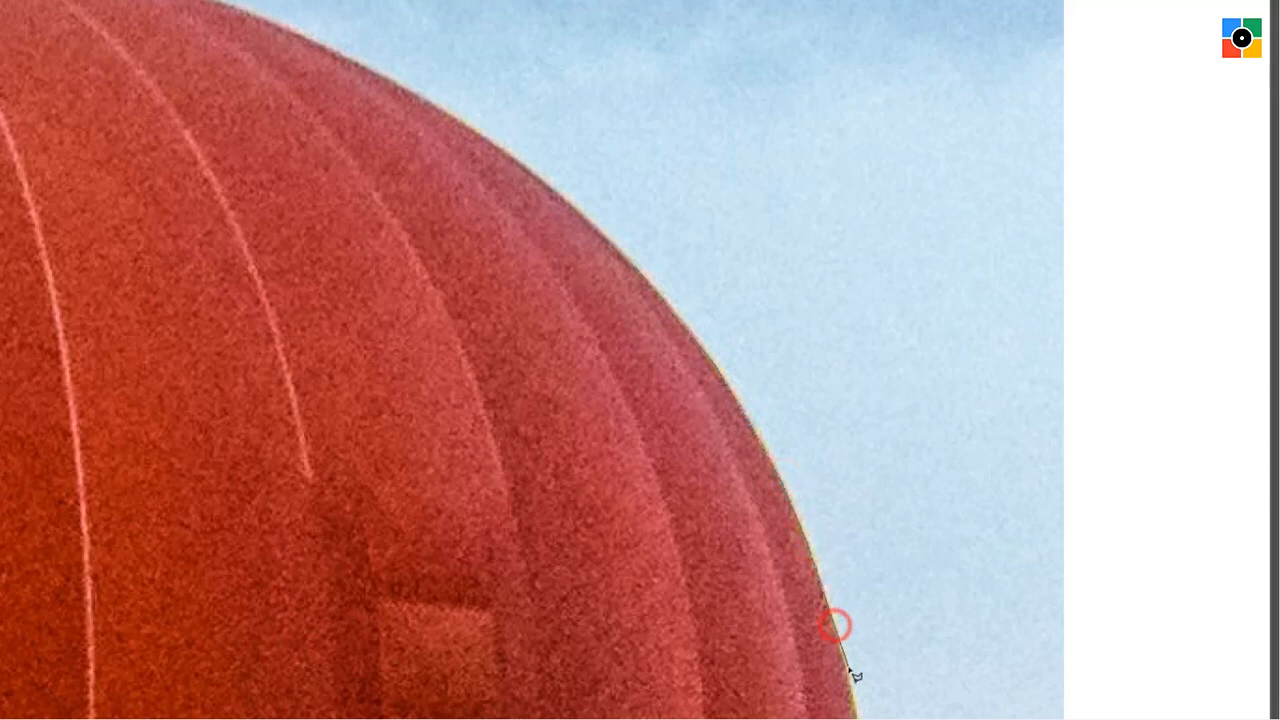
{"action": "left_click", "coordinate": [849, 673]}
{"action": "left_click", "coordinate": [1148, 598]}
{"action": "left_click", "coordinate": [1180, 122]}
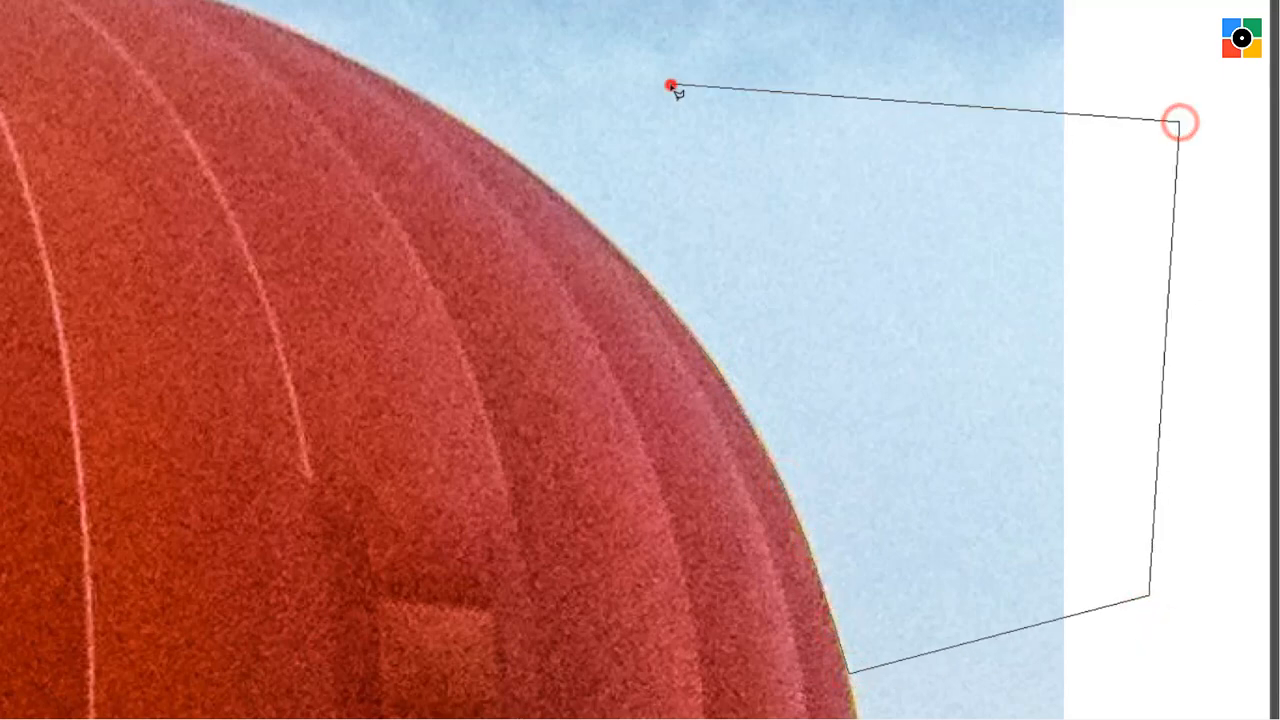
{"action": "left_click", "coordinate": [670, 86]}
{"action": "key", "text": "Delete"}
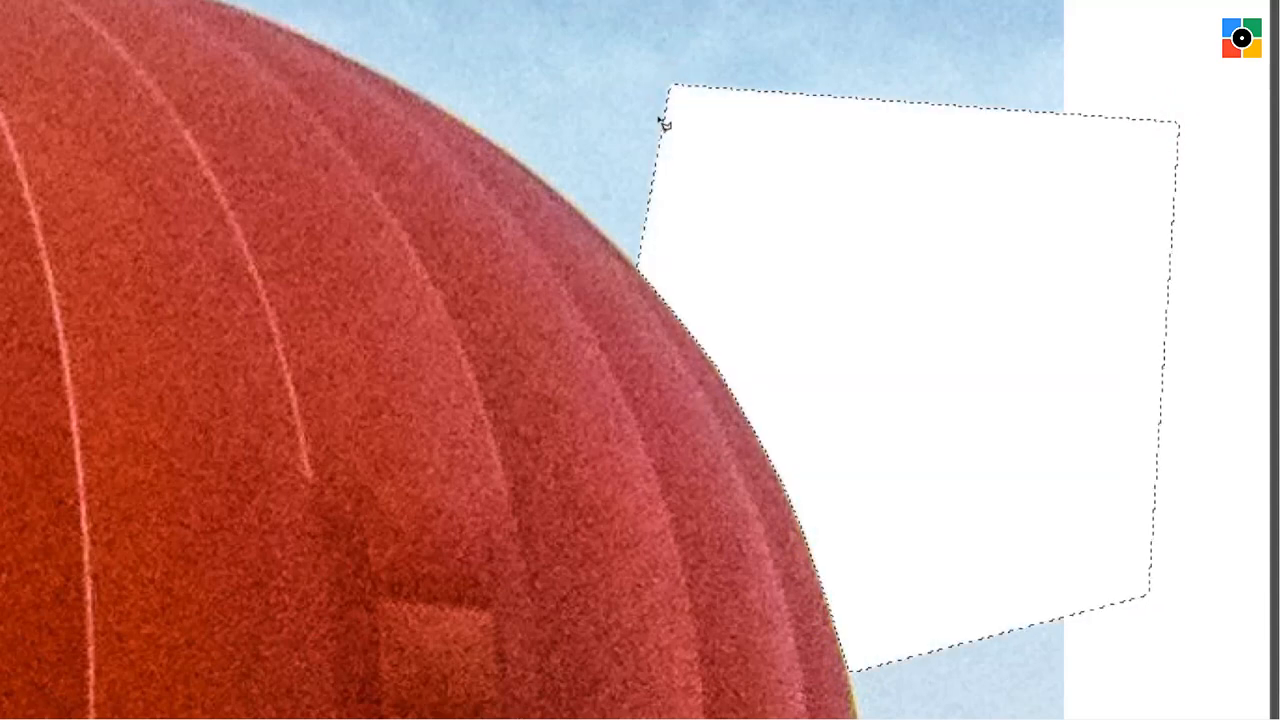
{"action": "key", "text": "ctrl+d"}
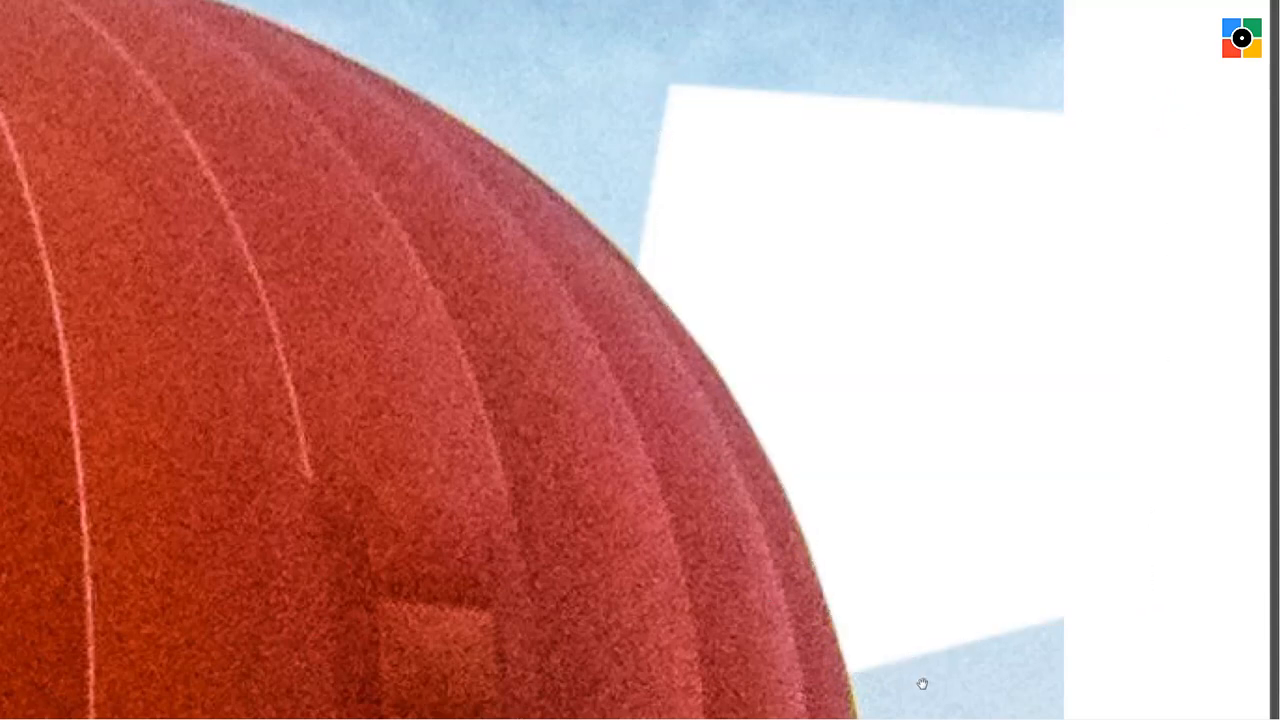
Lasso the sky beside the balloon's right edge down past the red and yellow boundary, then delete it and deselect.
{"action": "left_click_drag", "start_coordinate": [924, 684], "coordinate": [751, 151]}
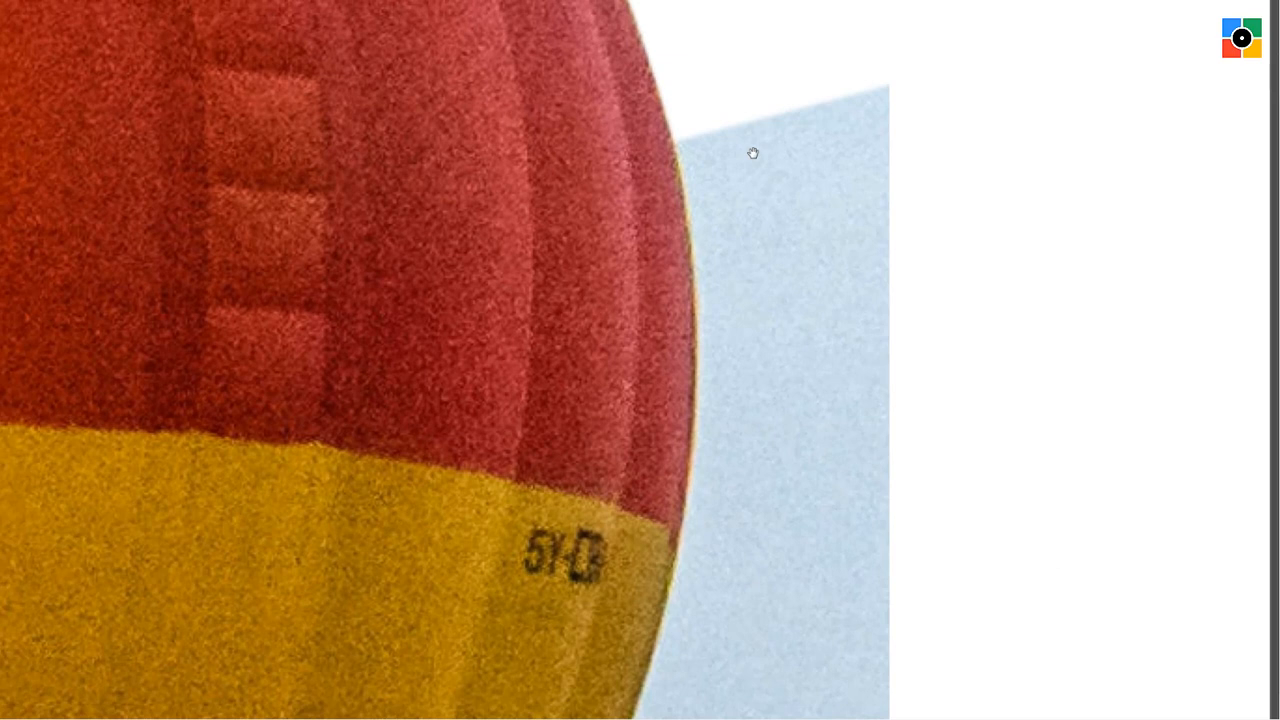
{"action": "left_click", "coordinate": [1044, 42]}
{"action": "left_click", "coordinate": [753, 40]}
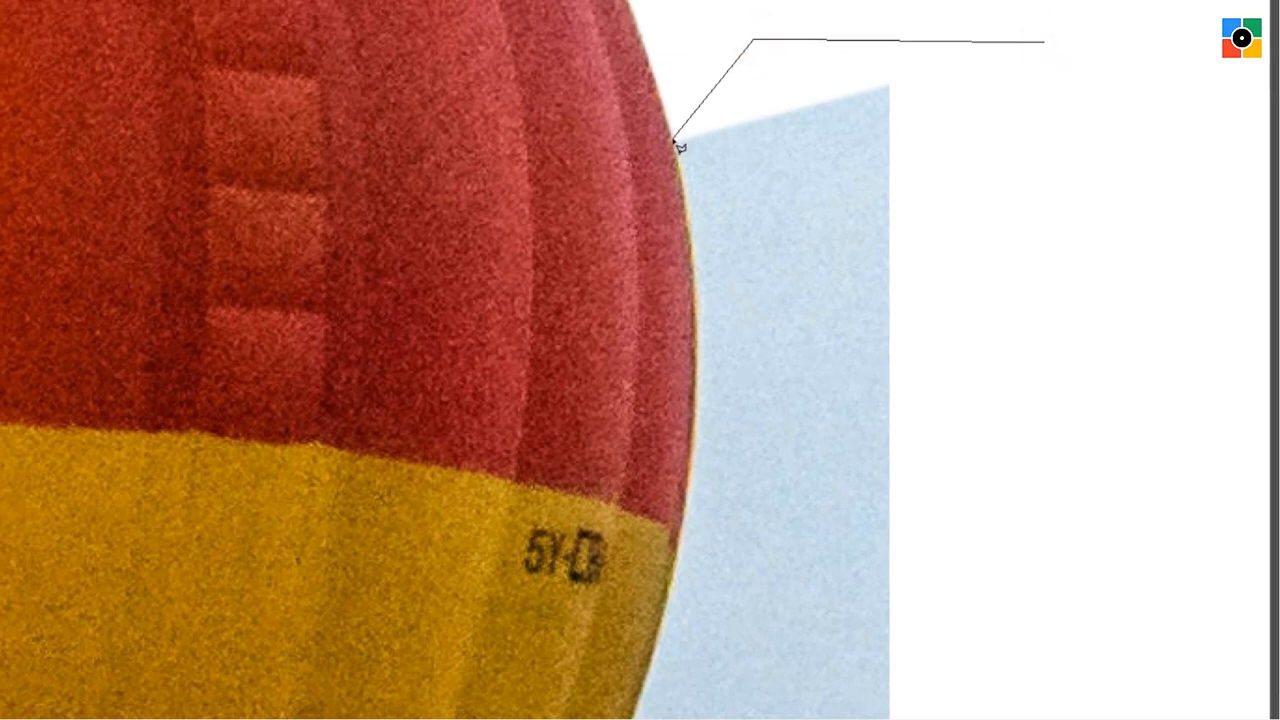
{"action": "left_click", "coordinate": [675, 140]}
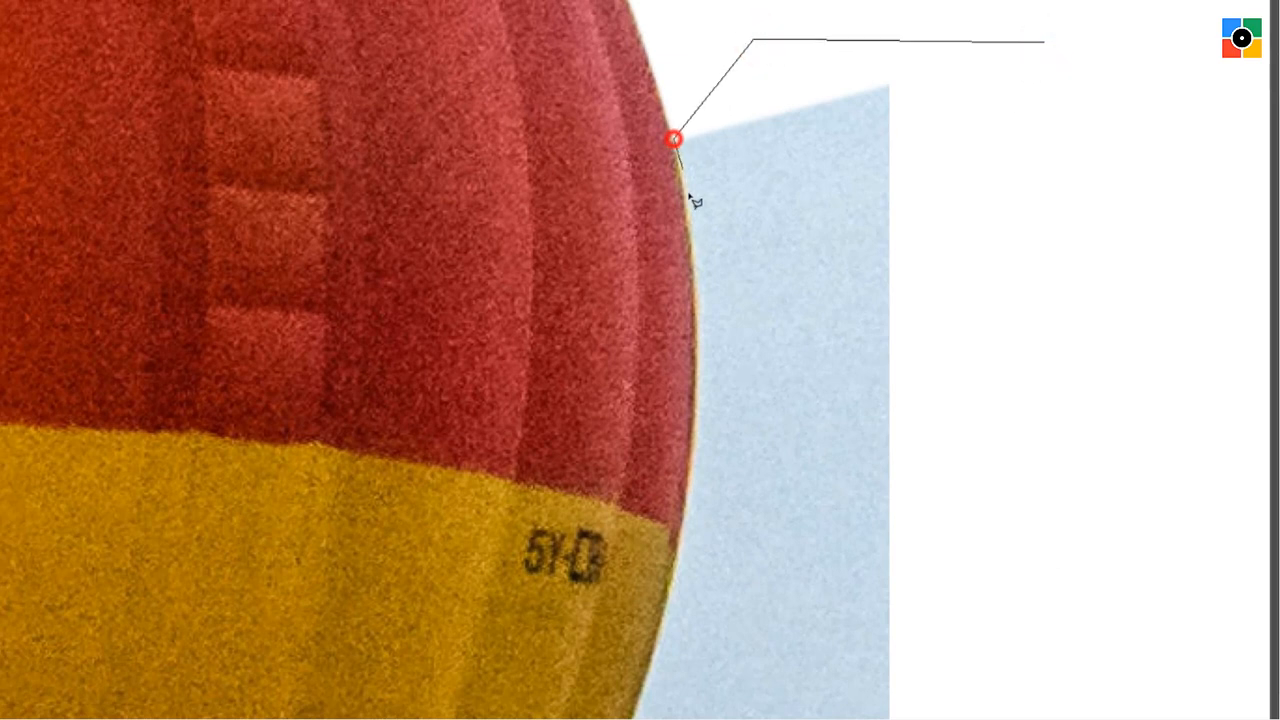
{"action": "left_click", "coordinate": [695, 251]}
{"action": "left_click", "coordinate": [698, 358]}
{"action": "left_click", "coordinate": [692, 465]}
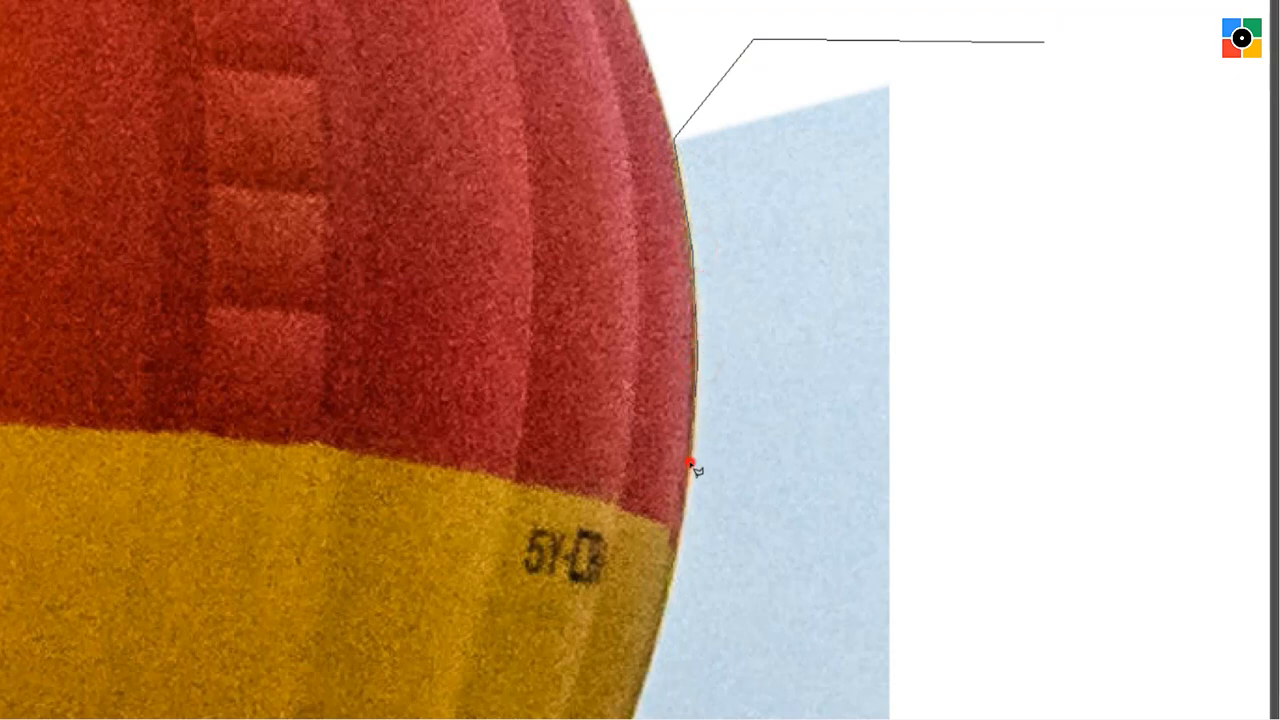
{"action": "left_click", "coordinate": [675, 573]}
{"action": "left_click", "coordinate": [652, 658]}
{"action": "left_click", "coordinate": [1005, 673]}
{"action": "left_click", "coordinate": [1120, 350]}
{"action": "left_click", "coordinate": [1044, 214]}
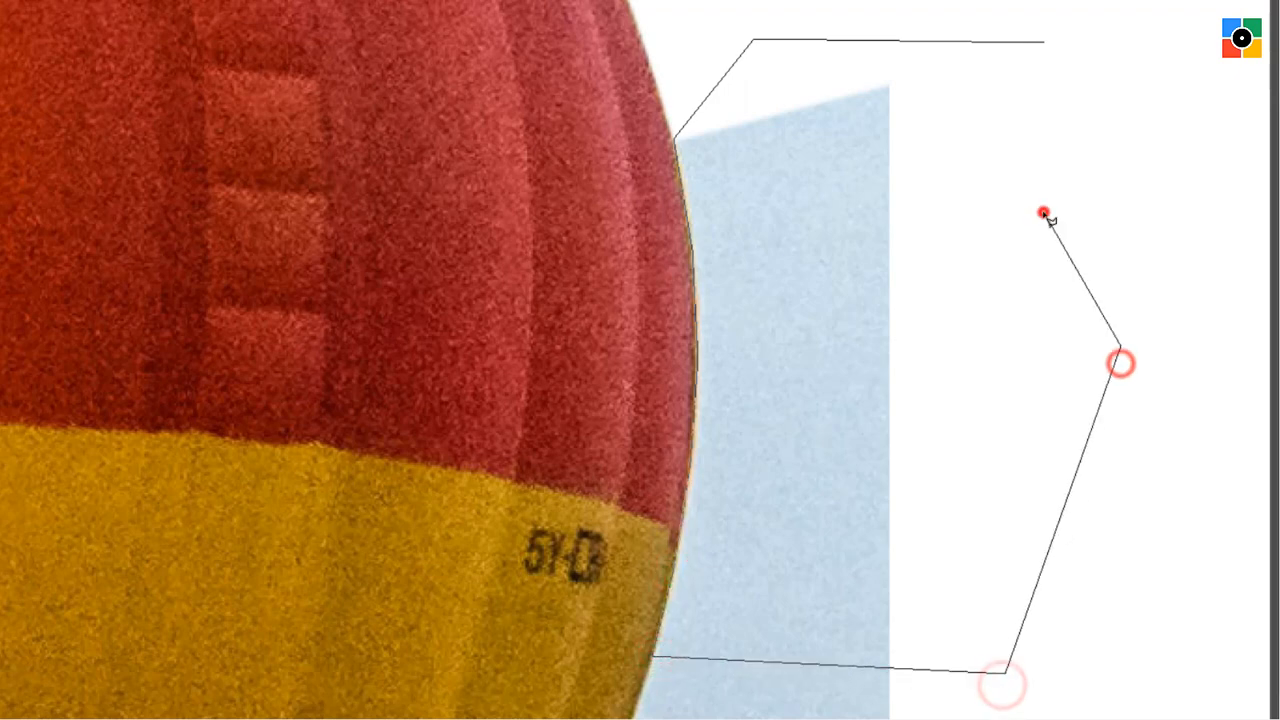
{"action": "double_click", "coordinate": [1044, 214]}
{"action": "key", "text": "Delete"}
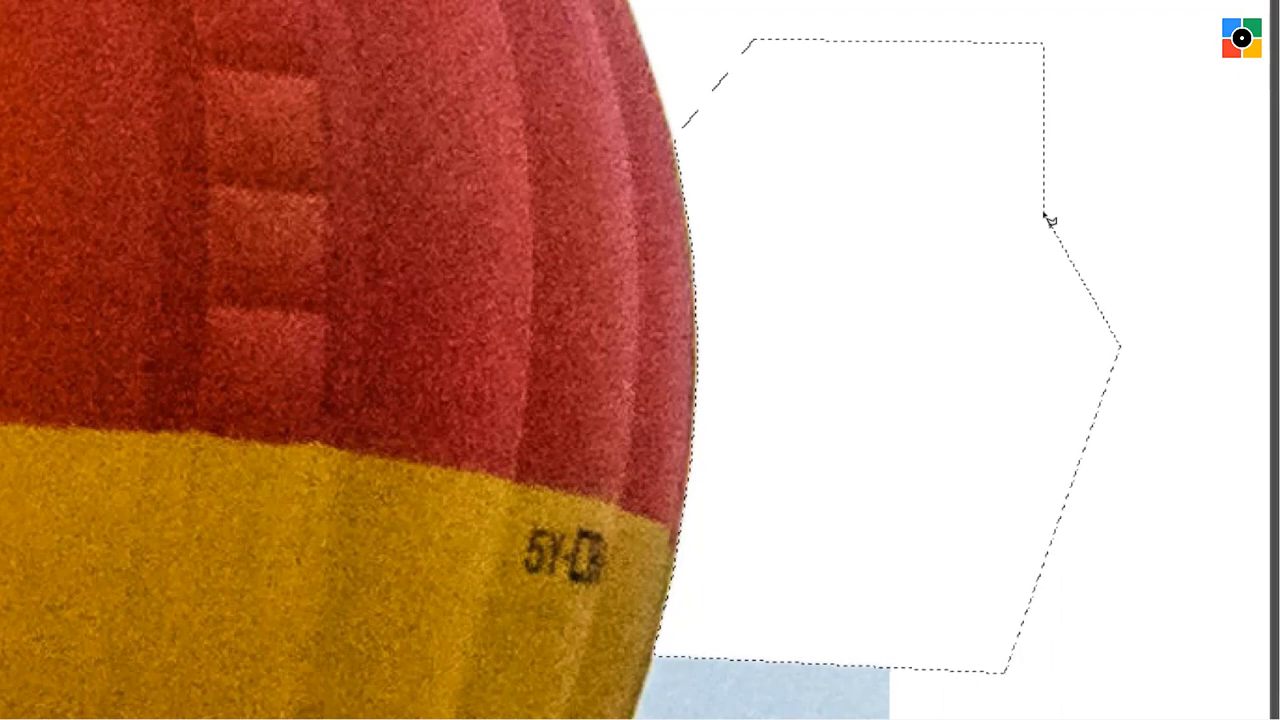
{"action": "key", "text": "ctrl+d"}
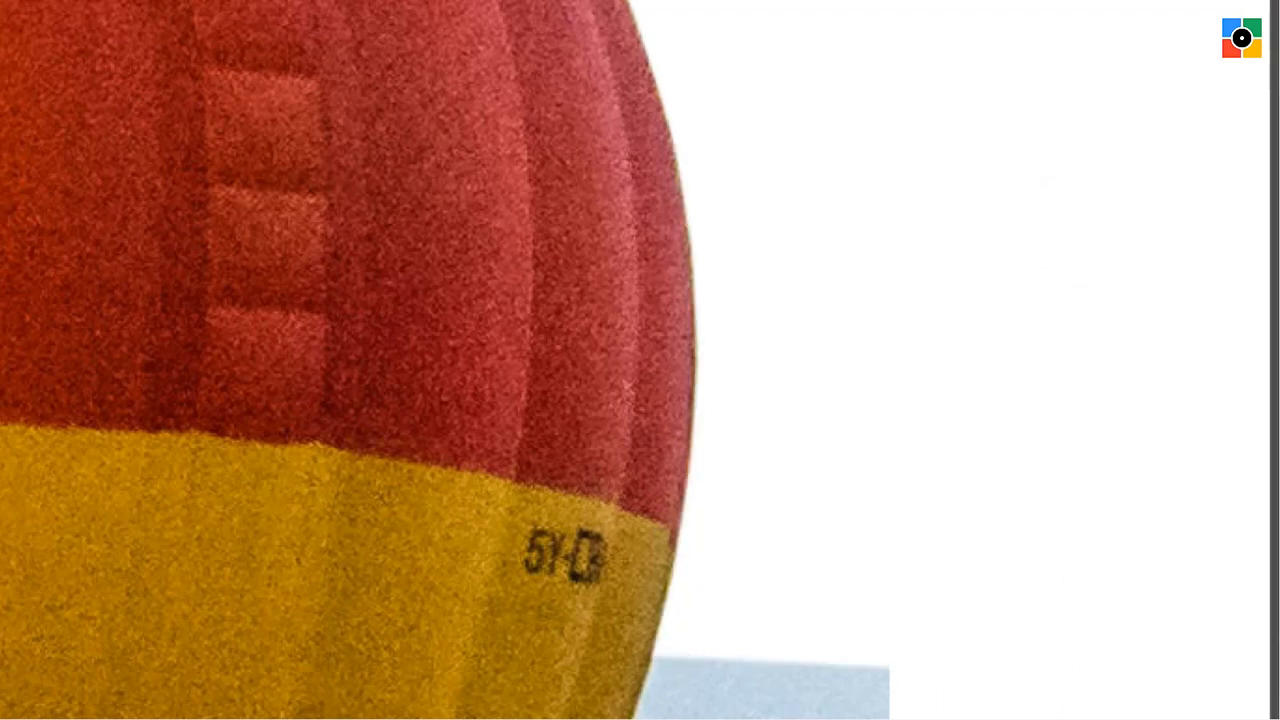
Complete the lasso around the remaining sky corner above the balloon's upper-right curve, then delete it and deselect.
{"action": "left_click", "coordinate": [834, 562]}
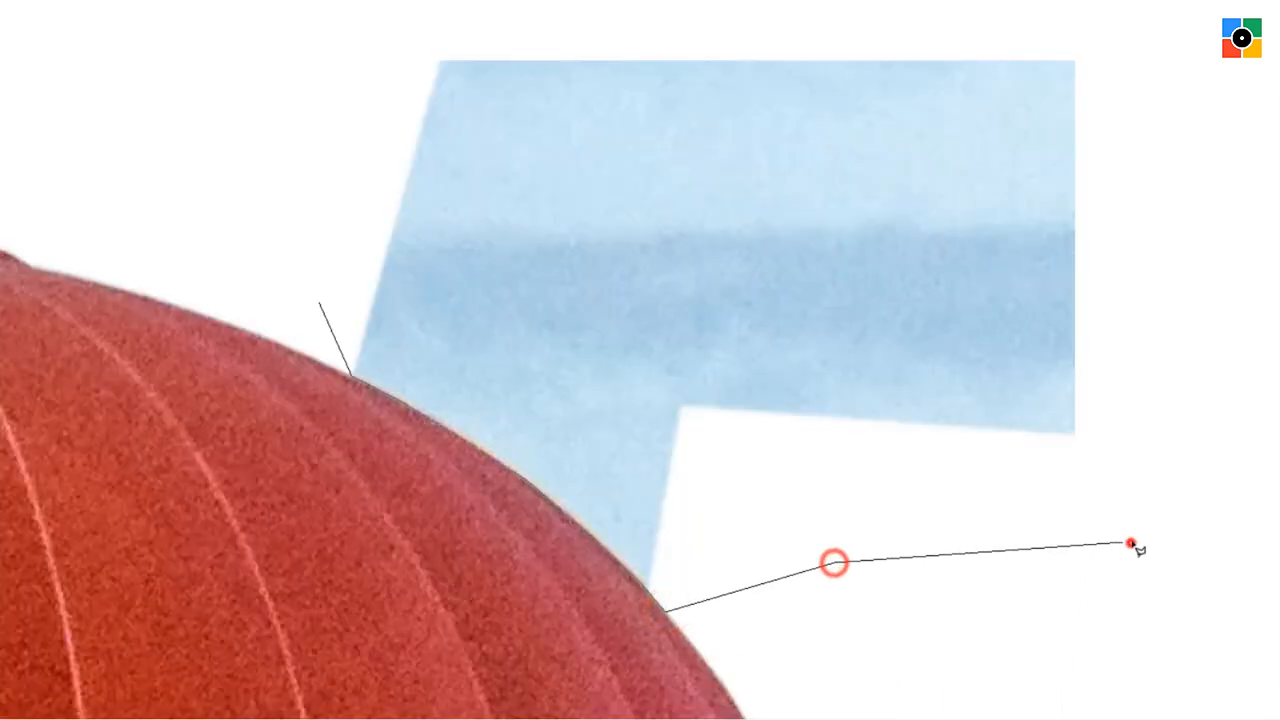
{"action": "left_click", "coordinate": [1132, 543]}
{"action": "left_click", "coordinate": [1166, 297]}
{"action": "left_click", "coordinate": [1155, 28]}
{"action": "left_click", "coordinate": [790, 57]}
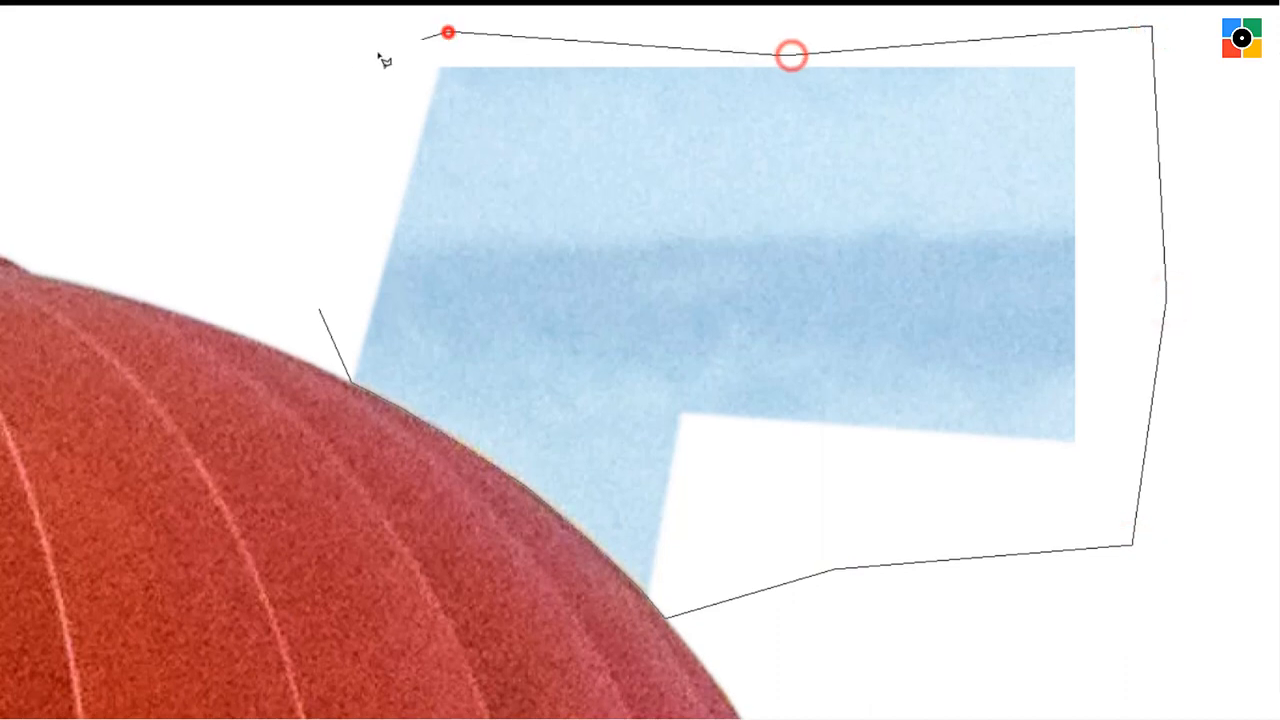
{"action": "left_click", "coordinate": [446, 33]}
{"action": "double_click", "coordinate": [297, 110]}
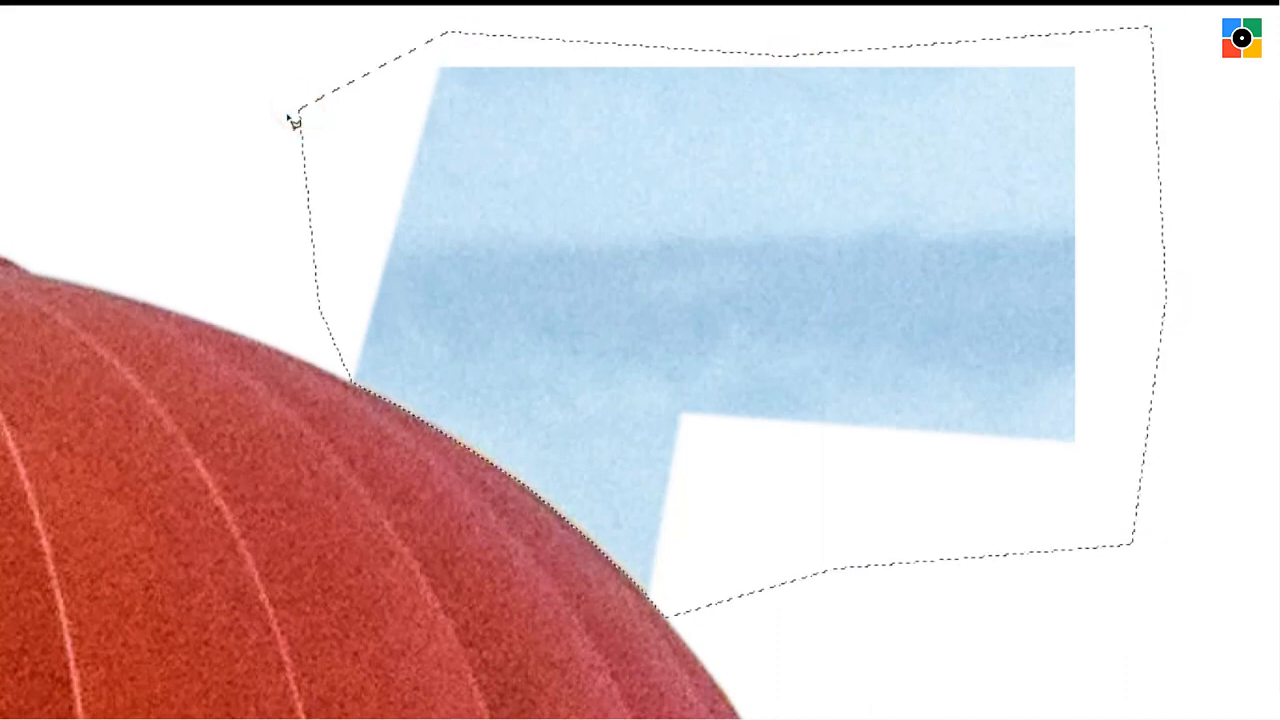
{"action": "key", "text": "Delete"}
{"action": "key", "text": "ctrl+d"}
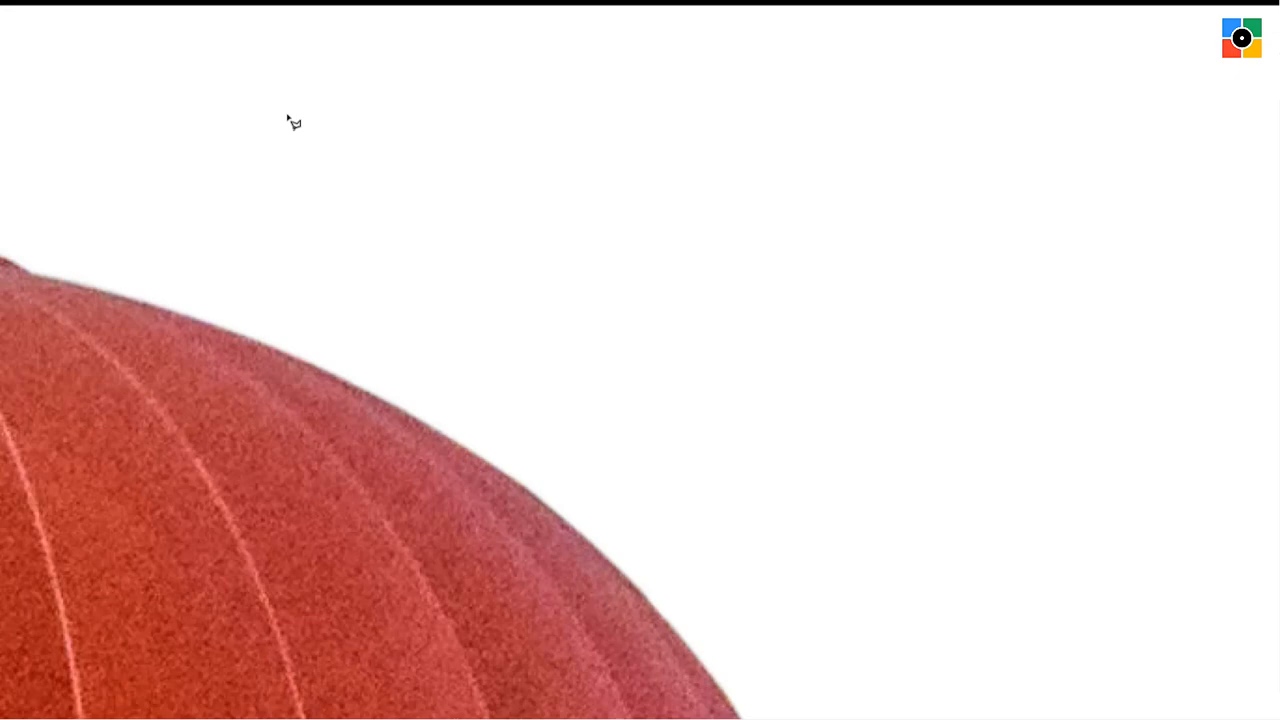
Fit the whole image on screen and return to the standard screen mode with the panels shown.
{"action": "key", "text": "ctrl+0"}
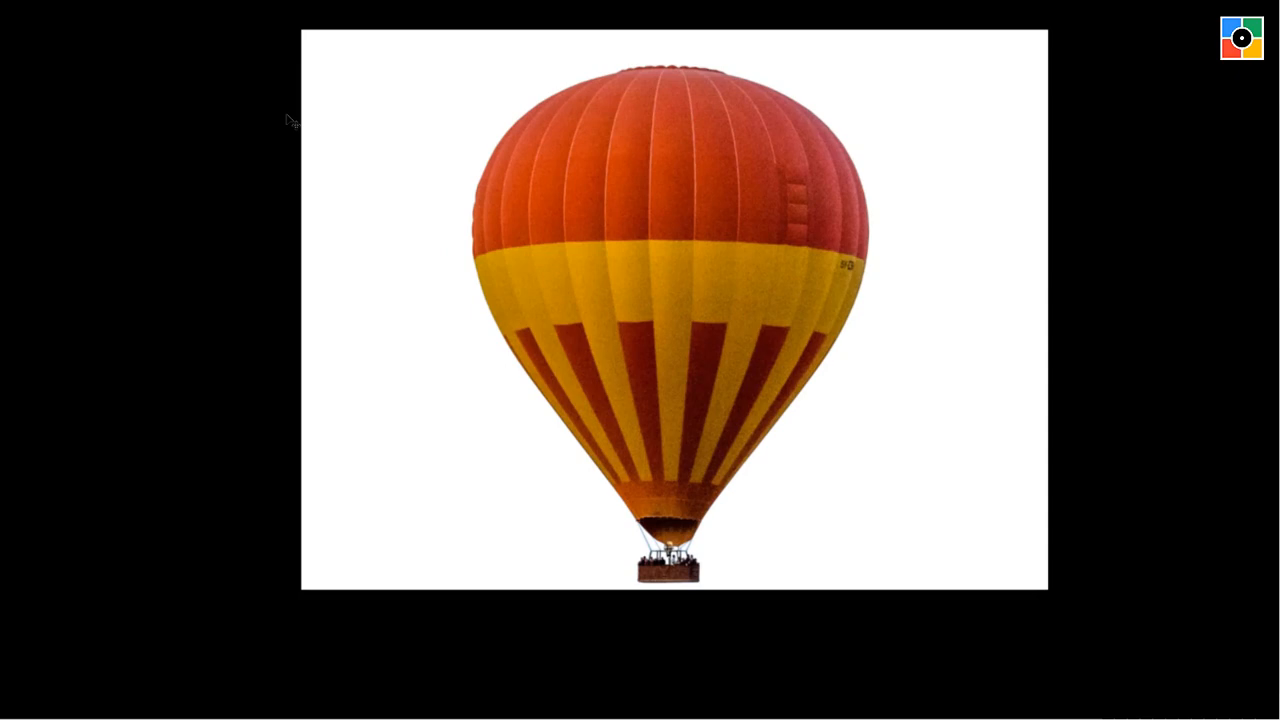
{"action": "key", "text": "f"}
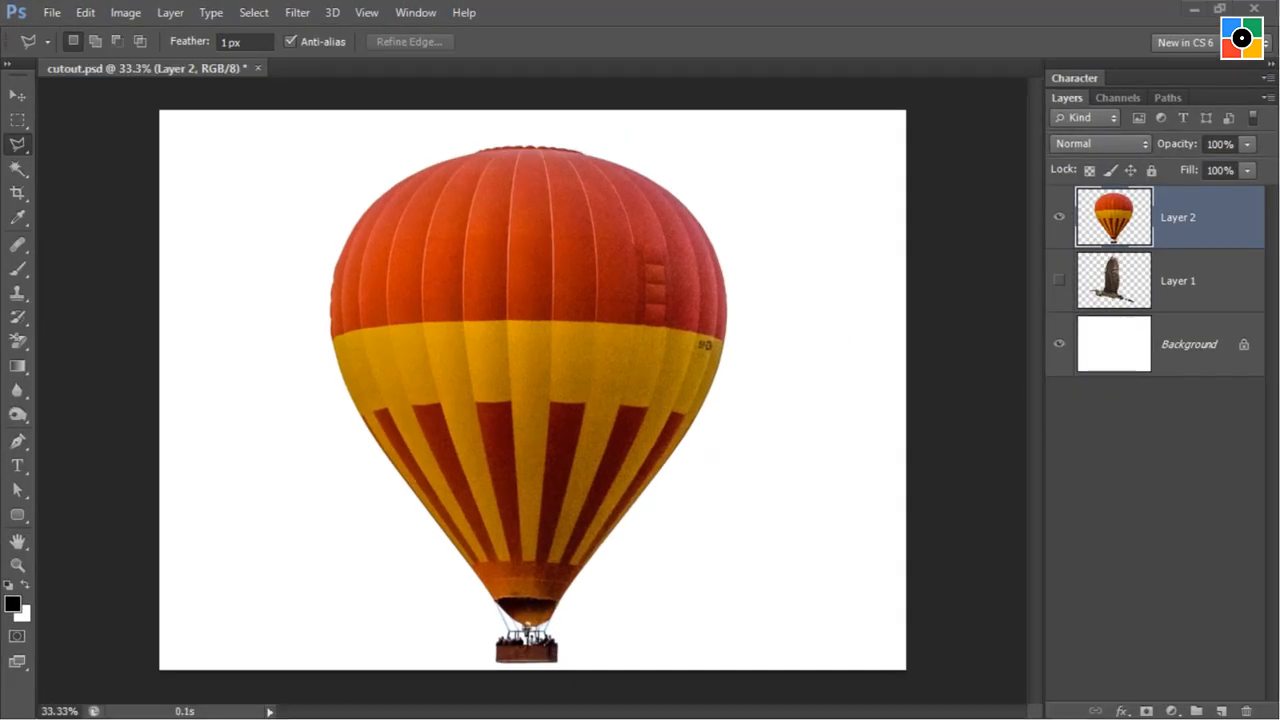
{"action": "left_click", "coordinate": [260, 244]}
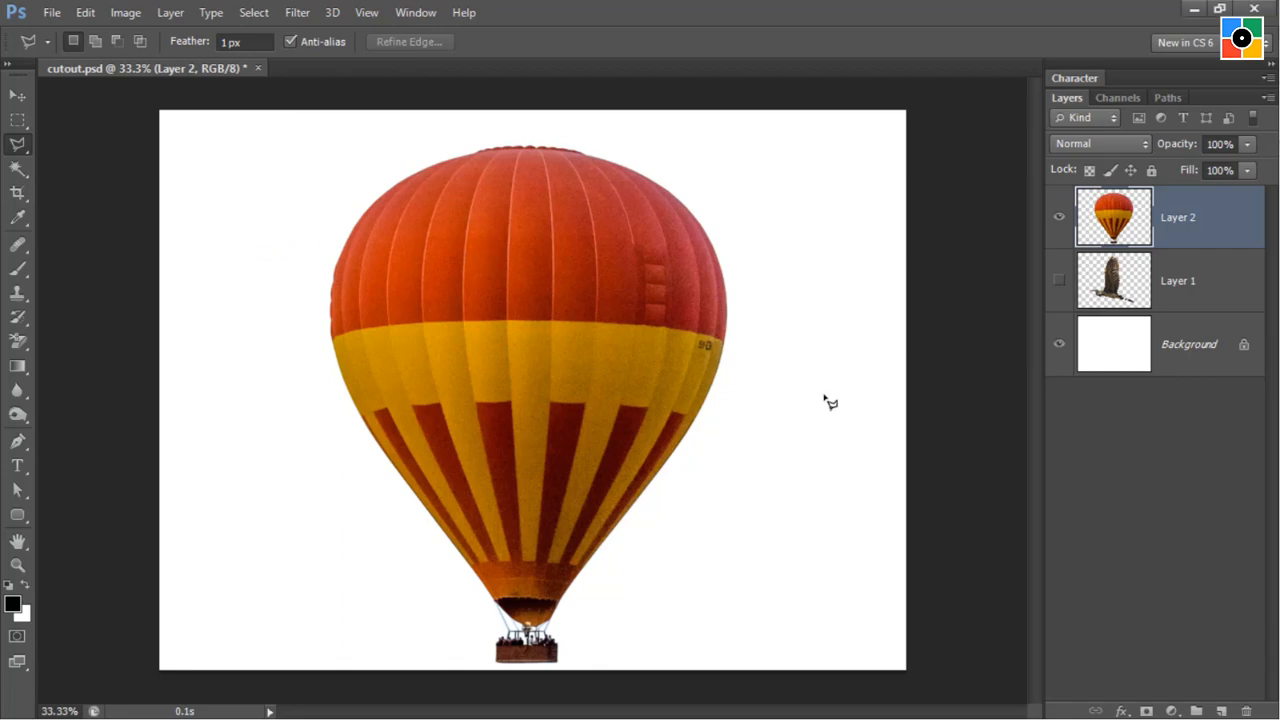
Show the bird layer, and move the bird to the left and the balloon to the right with the Move tool.
{"action": "left_click", "coordinate": [1058, 284]}
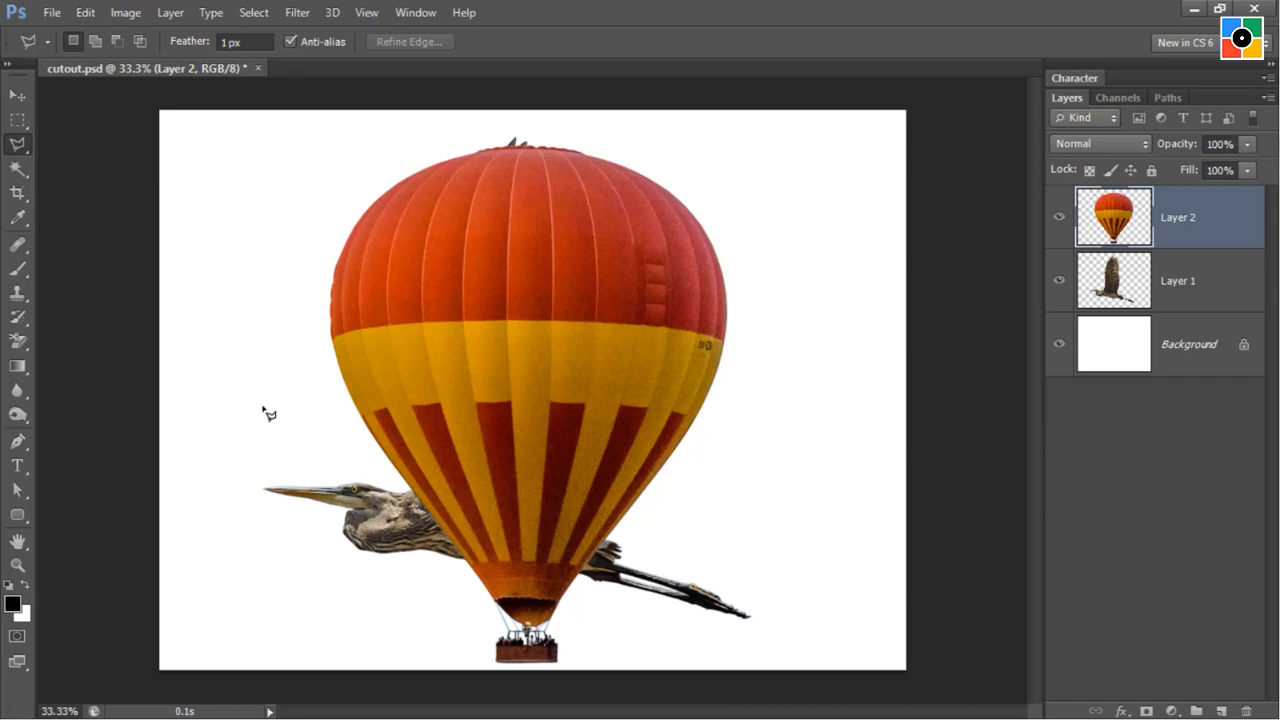
{"action": "left_click", "coordinate": [14, 97]}
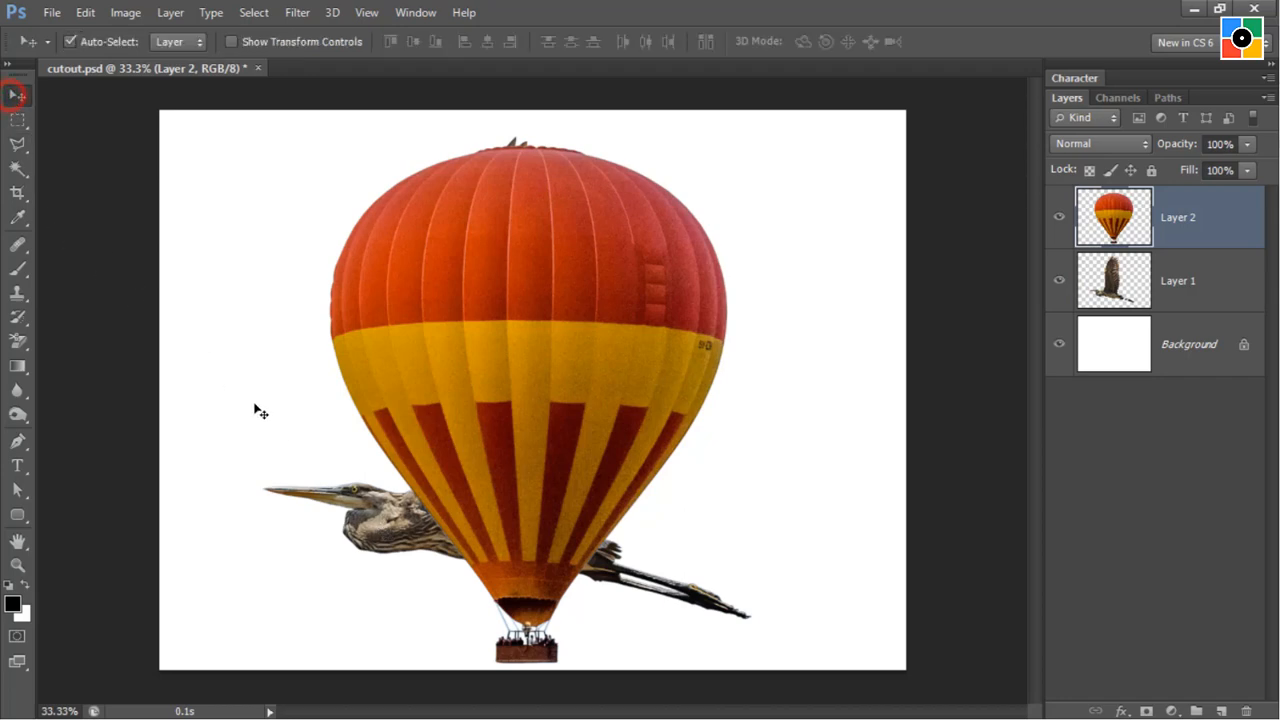
{"action": "left_click_drag", "start_coordinate": [384, 536], "coordinate": [316, 536]}
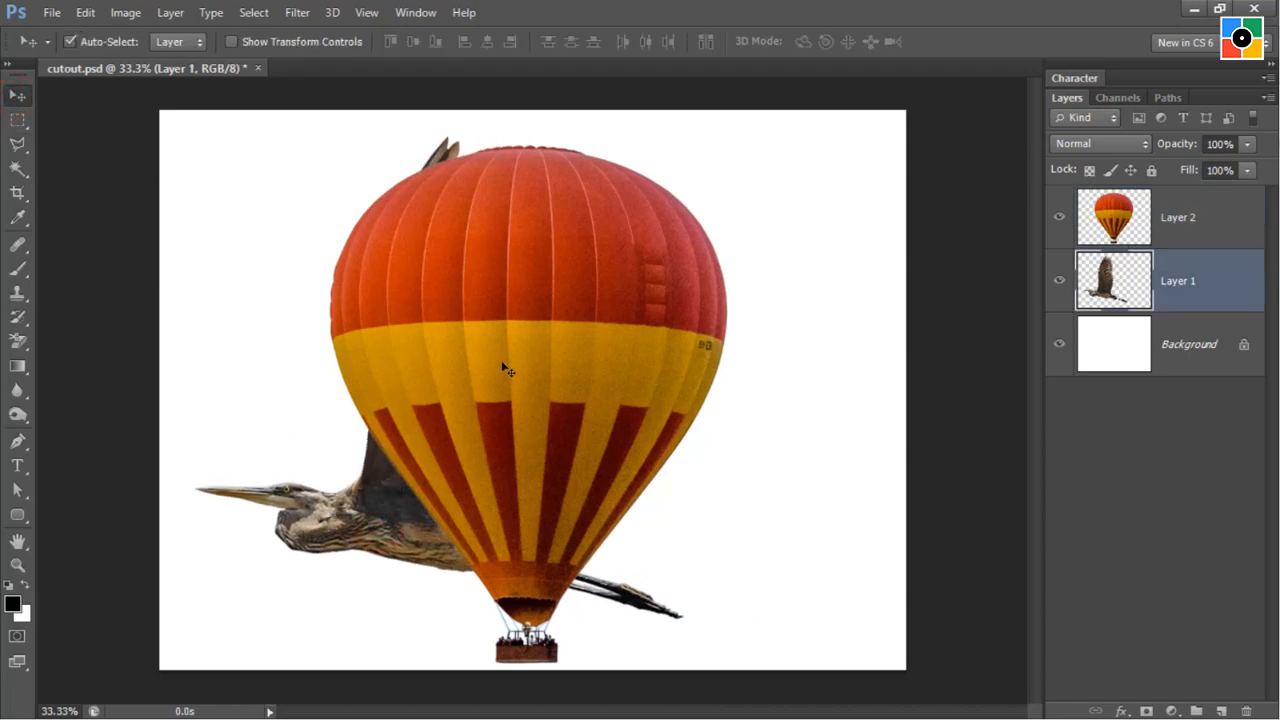
{"action": "left_click_drag", "start_coordinate": [494, 336], "coordinate": [639, 316]}
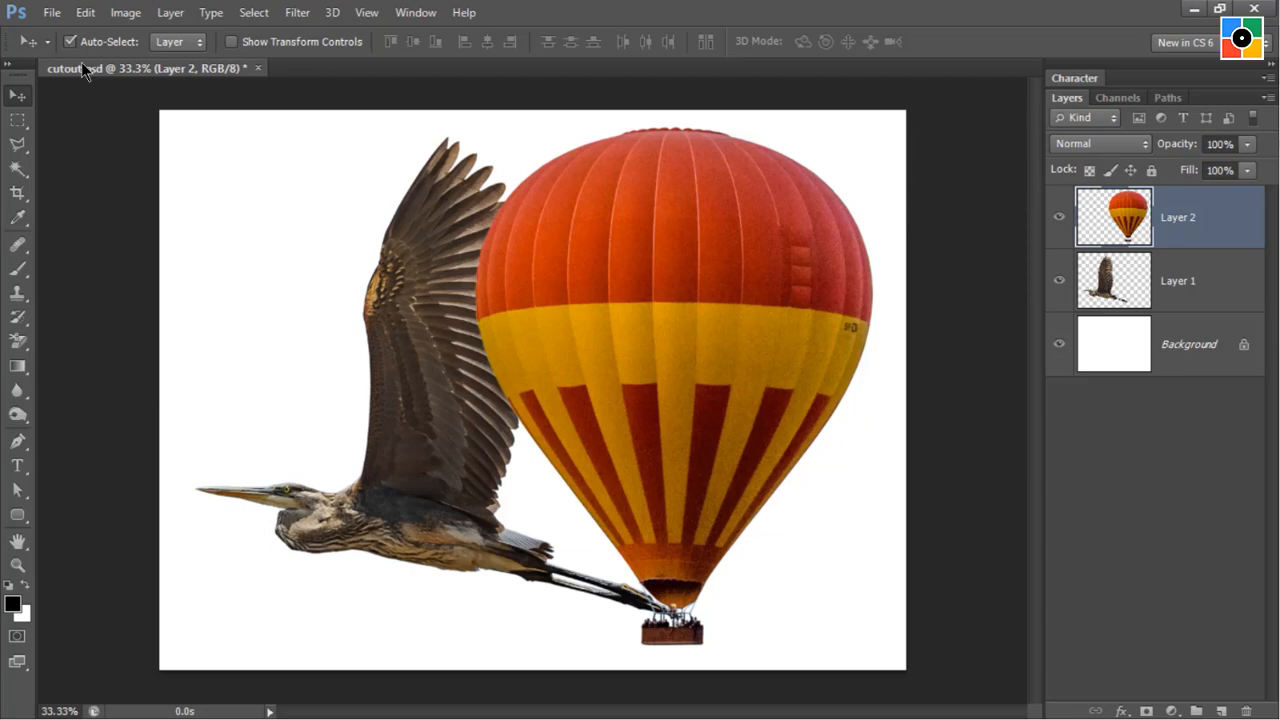
Open background.jpg, copy its entire image and close the file.
{"action": "left_click", "coordinate": [48, 12]}
{"action": "left_click", "coordinate": [75, 58]}
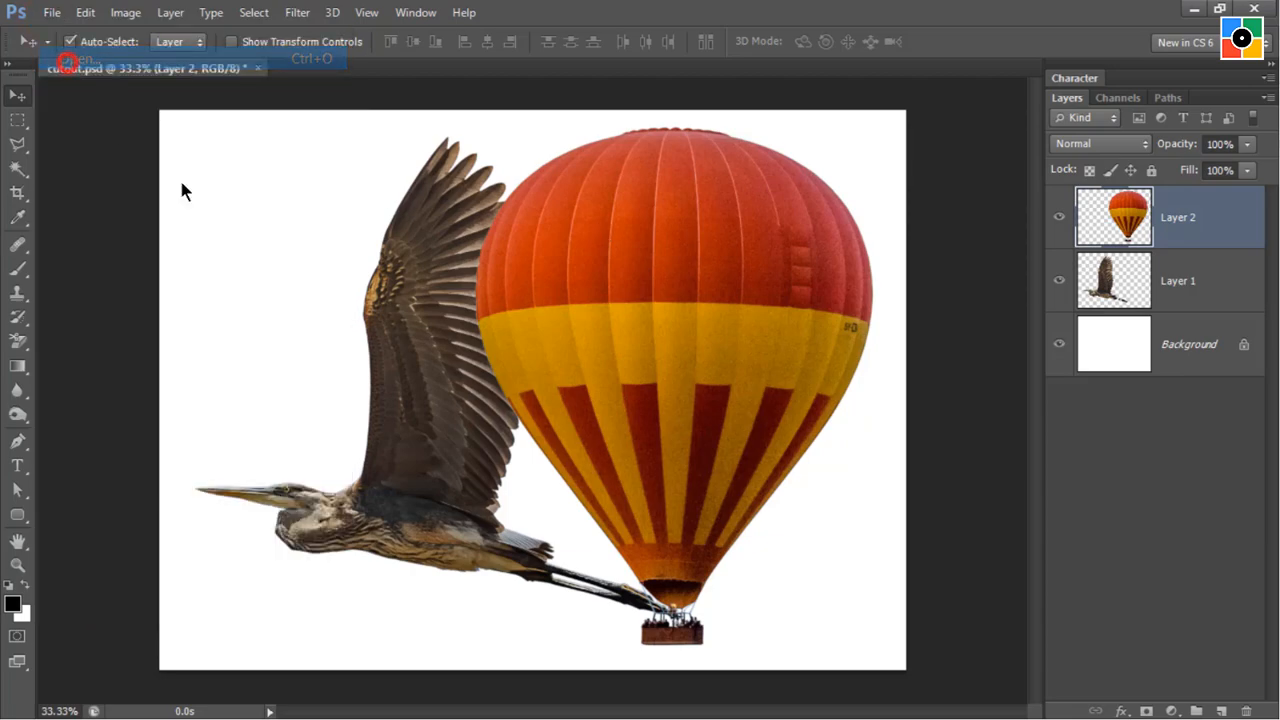
{"action": "left_click", "coordinate": [460, 170]}
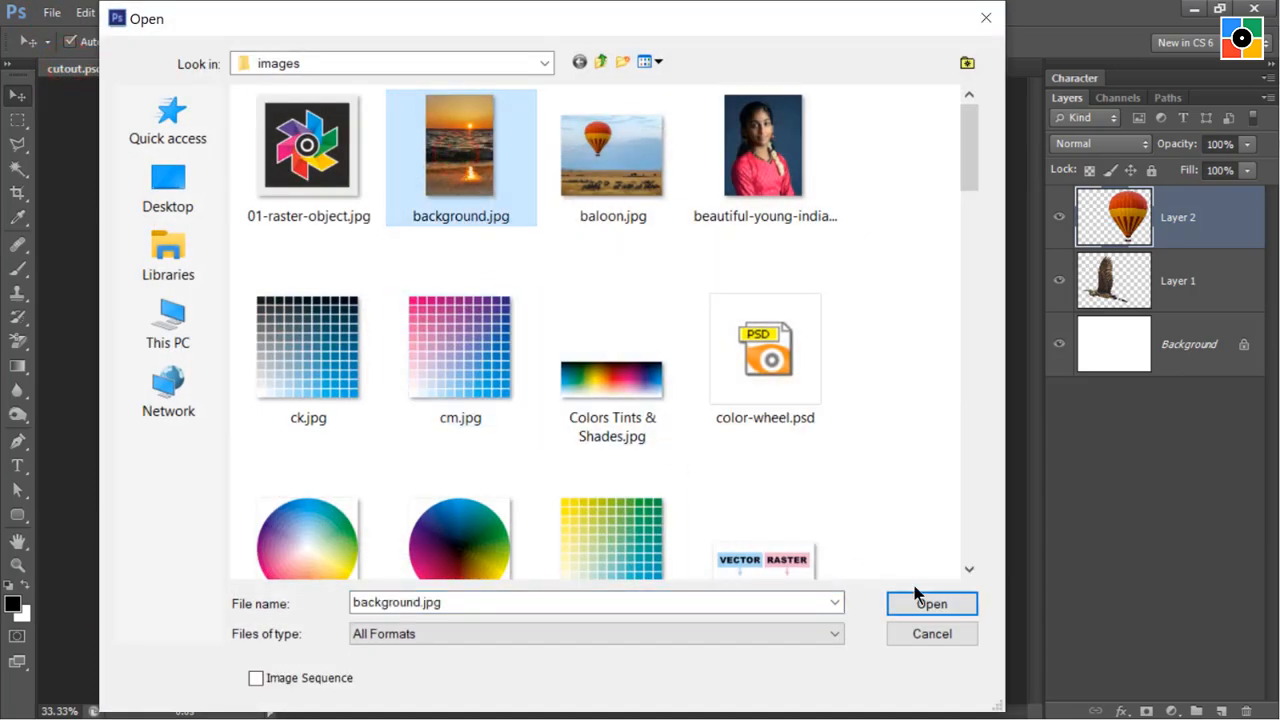
{"action": "left_click", "coordinate": [943, 603]}
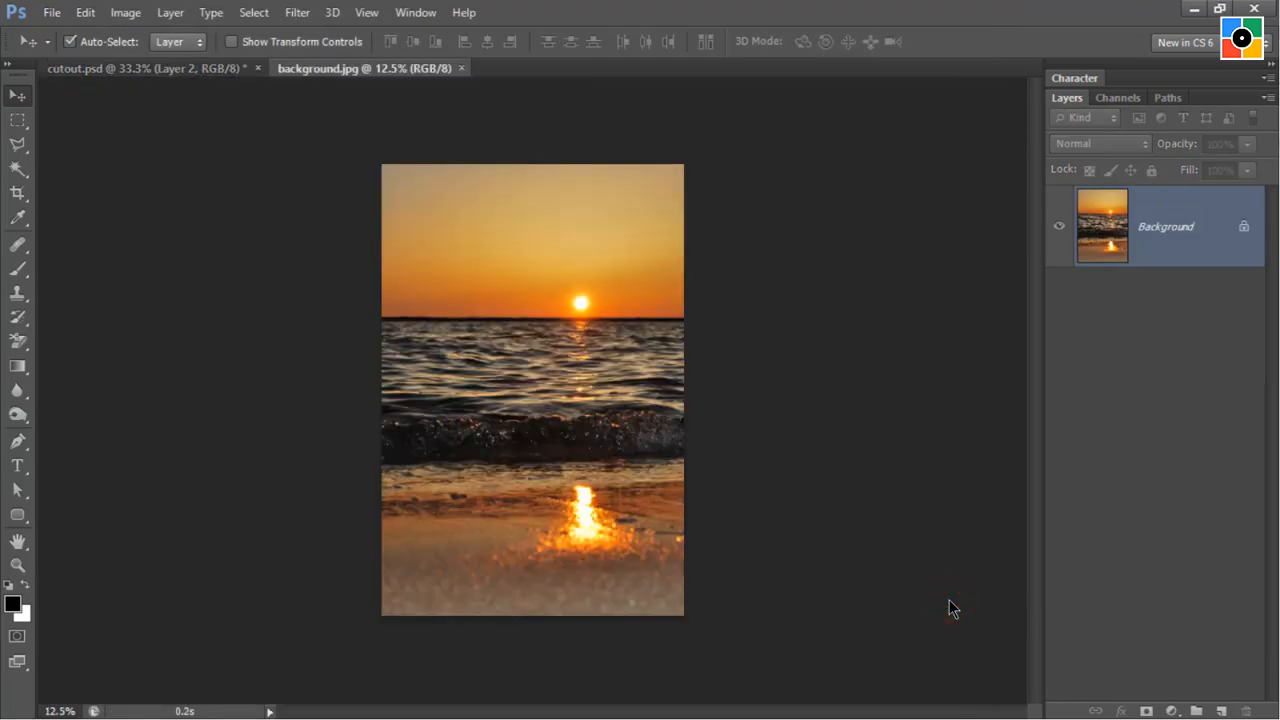
{"action": "key", "text": "ctrl+a"}
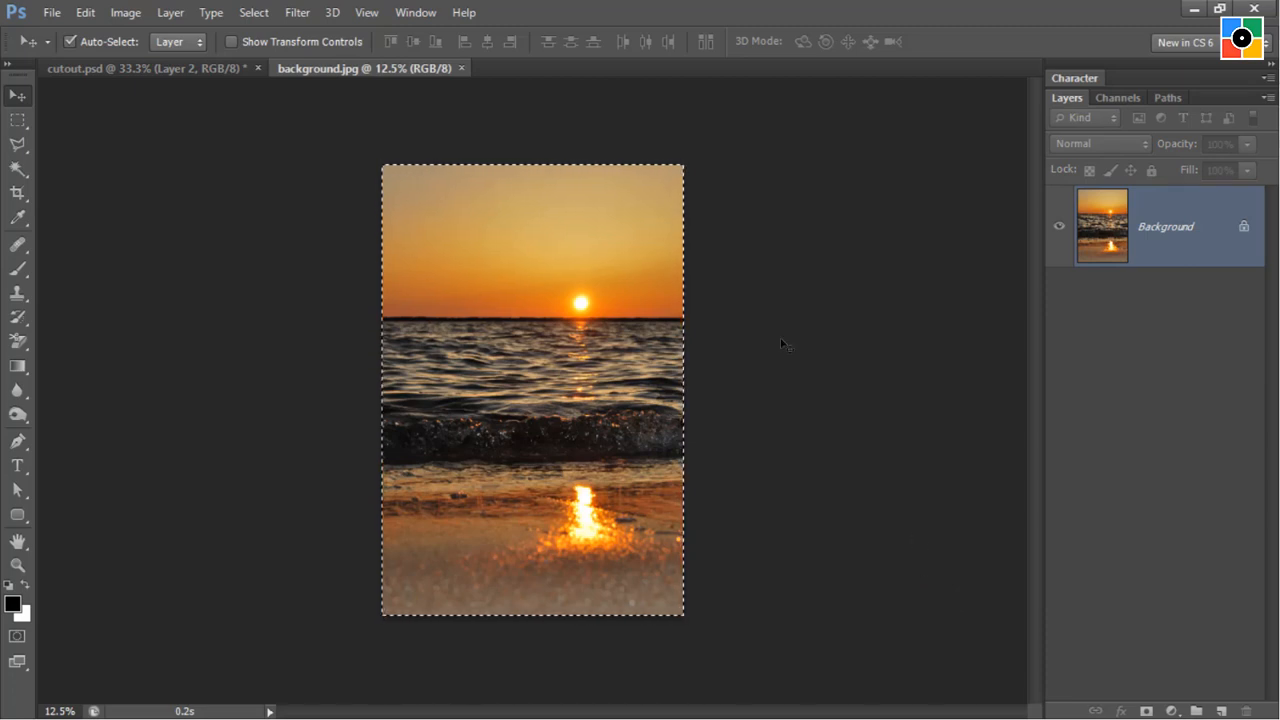
{"action": "left_click", "coordinate": [461, 68]}
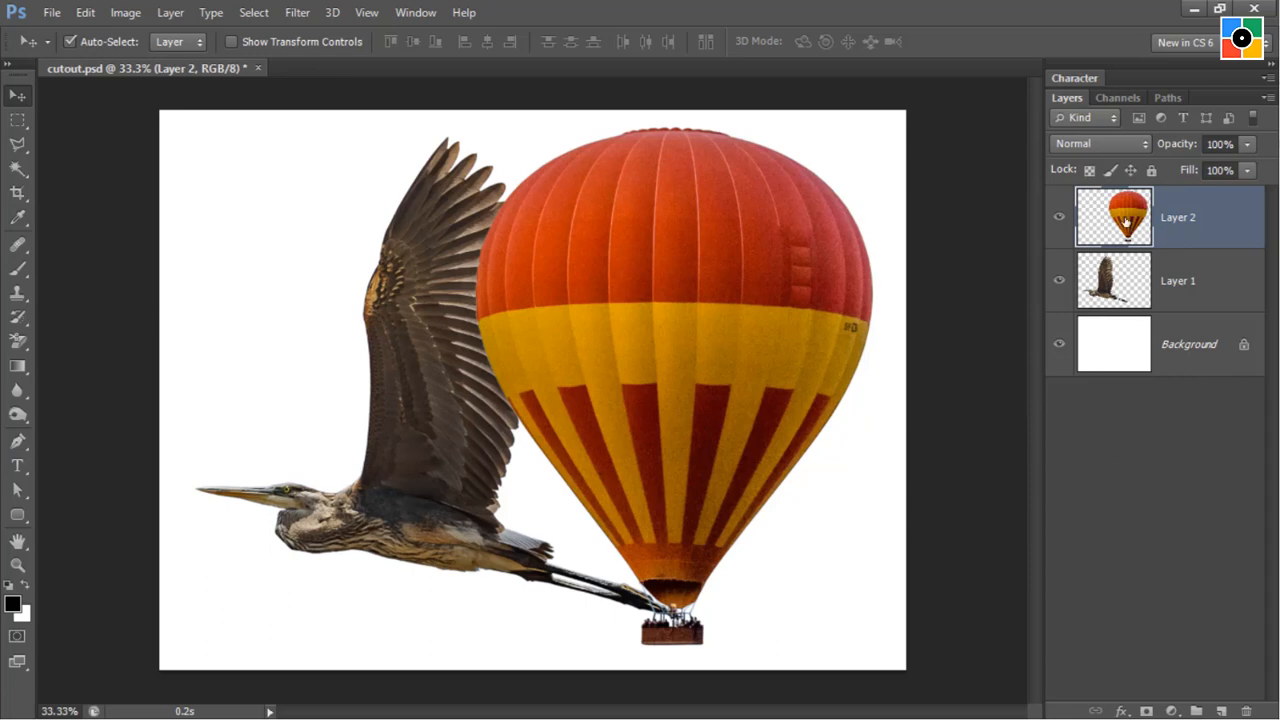
Paste the sunset photo directly above the Background layer and position it so sky and sea lie behind the bird and balloon.
{"action": "left_click", "coordinate": [1179, 347]}
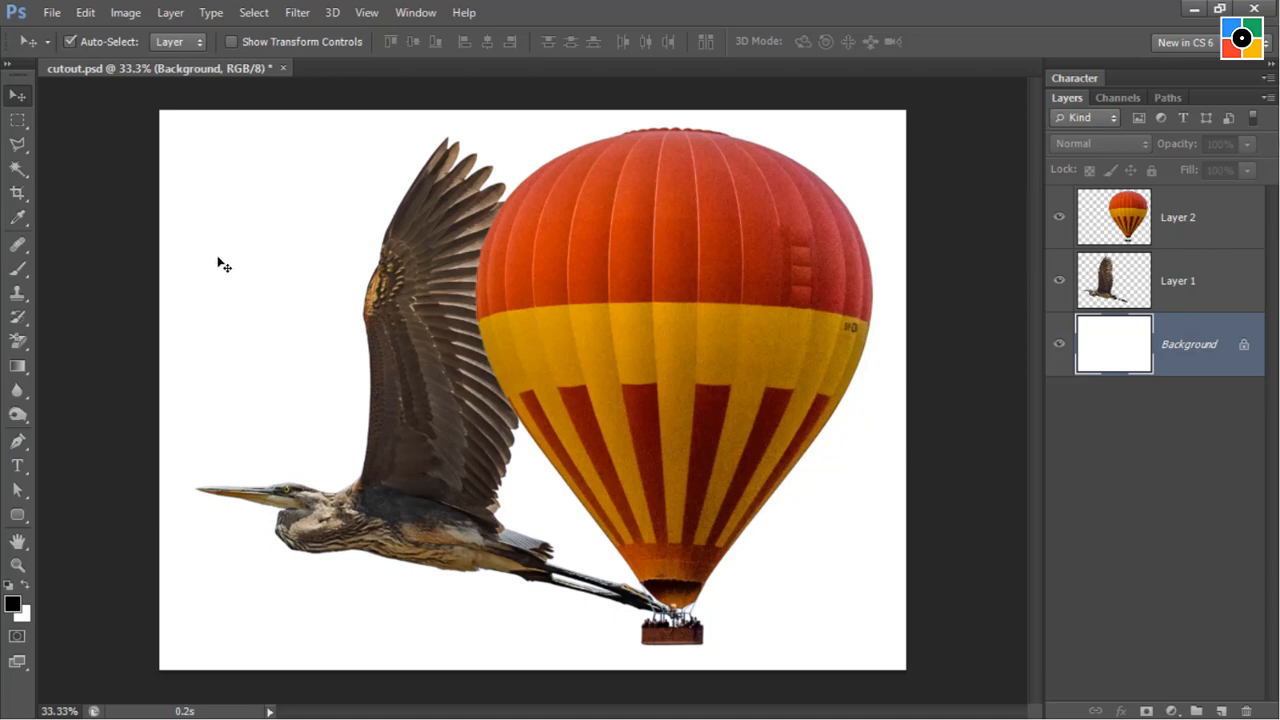
{"action": "left_click", "coordinate": [82, 13]}
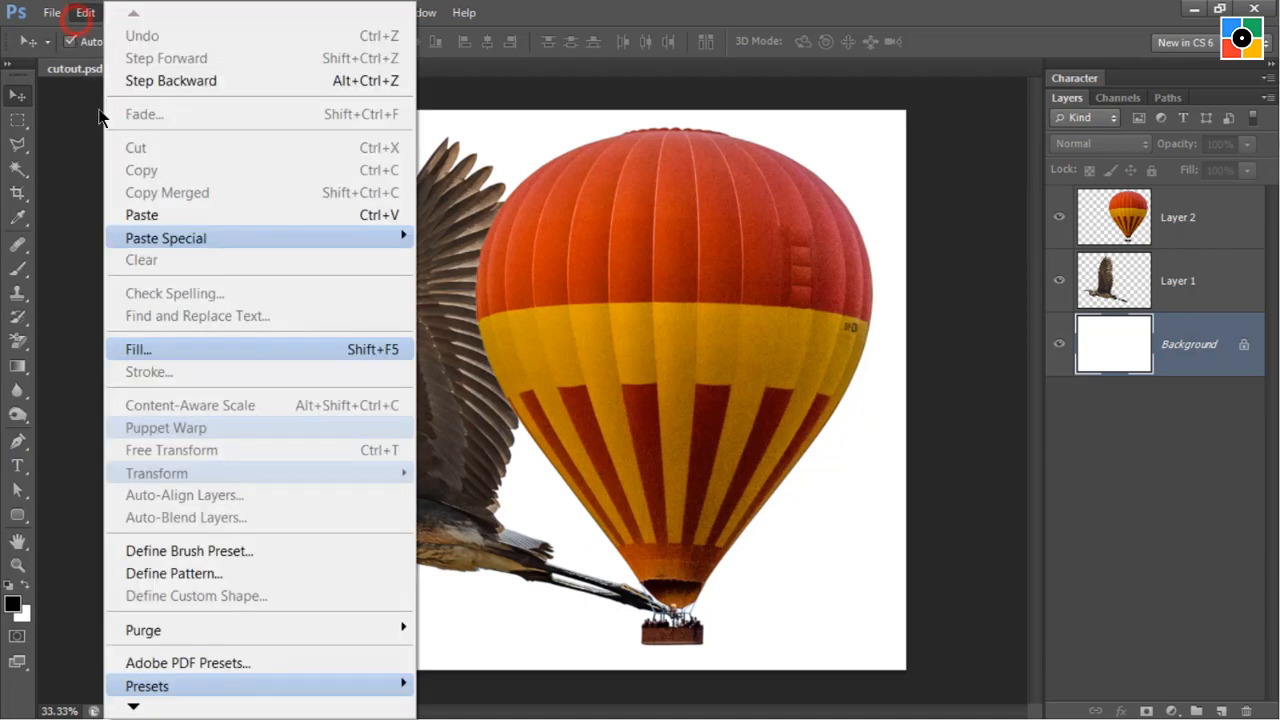
{"action": "left_click", "coordinate": [153, 211]}
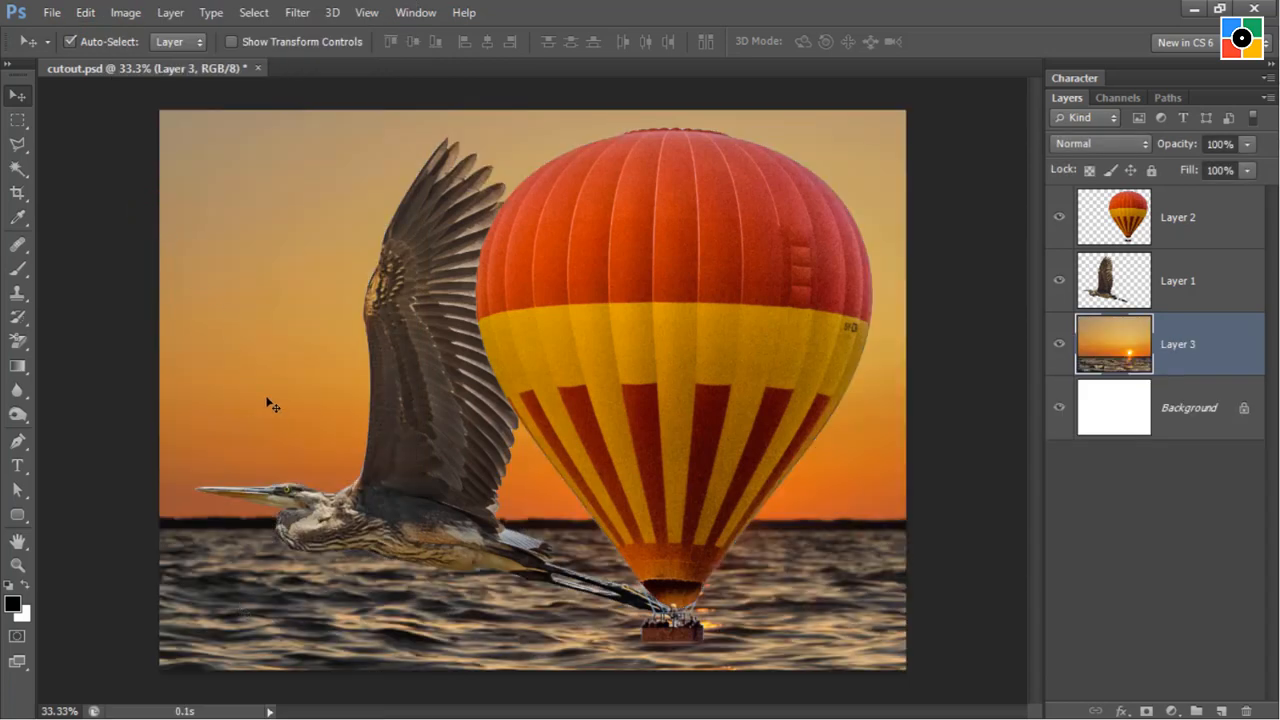
{"action": "mouse_move", "coordinate": [267, 395]}
{"action": "left_mouse_down"}
{"action": "mouse_move", "coordinate": [232, 405]}
{"action": "mouse_move", "coordinate": [282, 443]}
{"action": "mouse_move", "coordinate": [445, 401]}
{"action": "mouse_move", "coordinate": [267, 397]}
{"action": "left_mouse_up"}
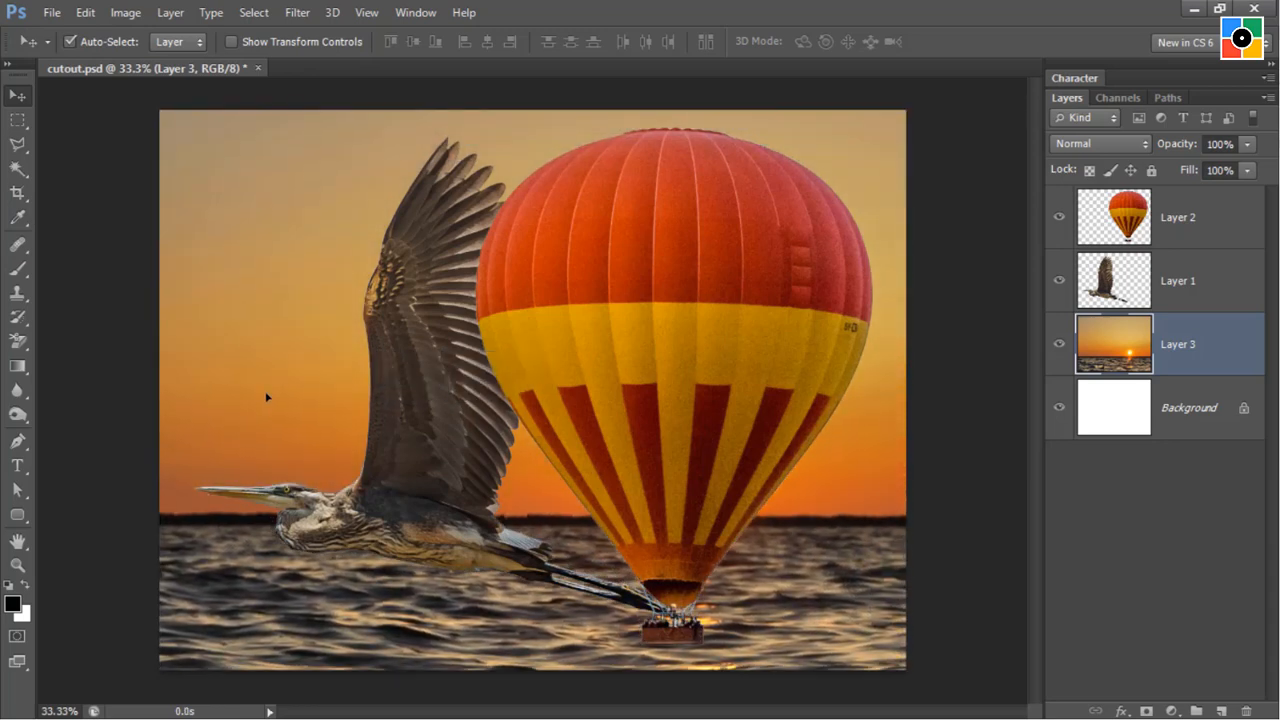
Select the balloon layer and save cutout.psd.
{"action": "left_click", "coordinate": [674, 350]}
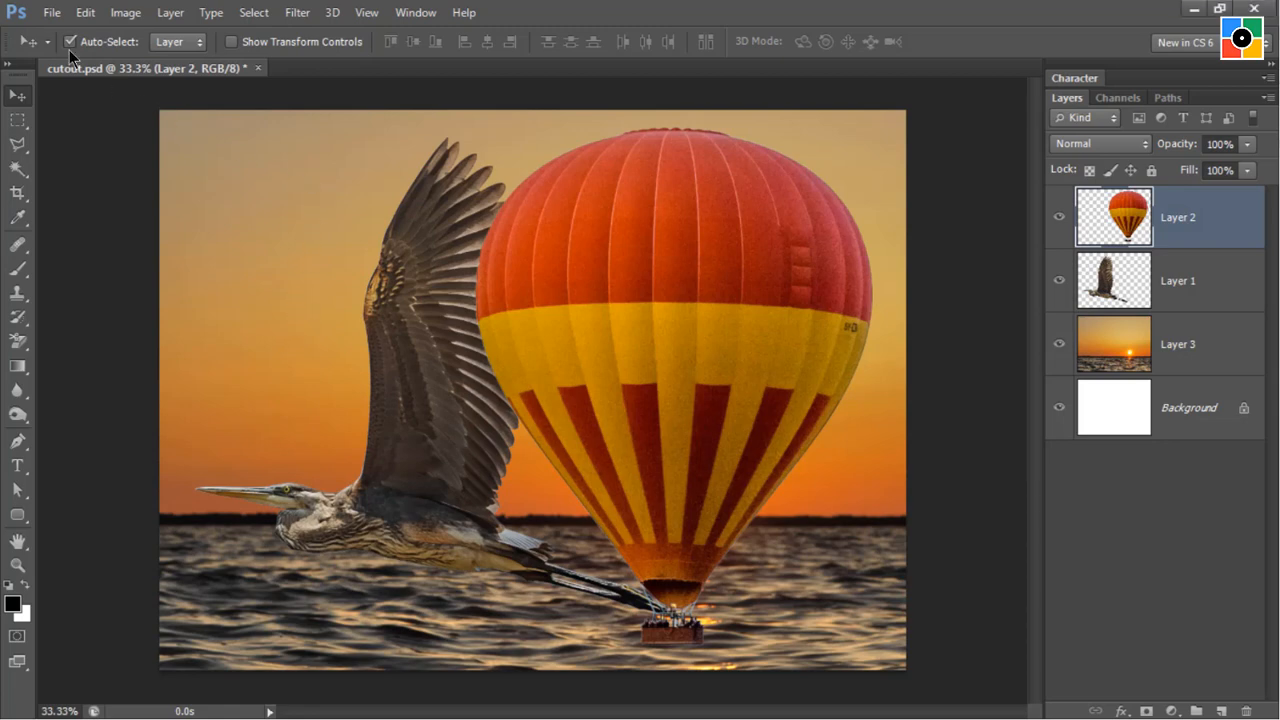
{"action": "left_click", "coordinate": [51, 12]}
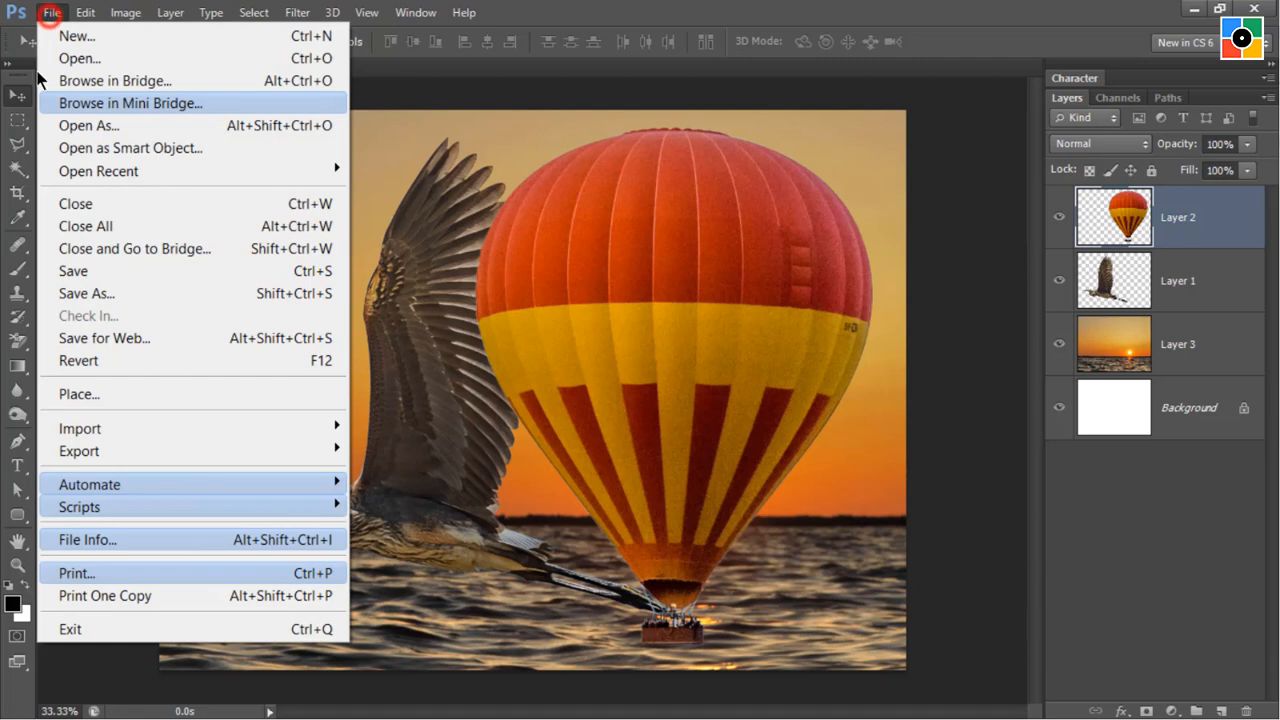
{"action": "left_click", "coordinate": [91, 271]}
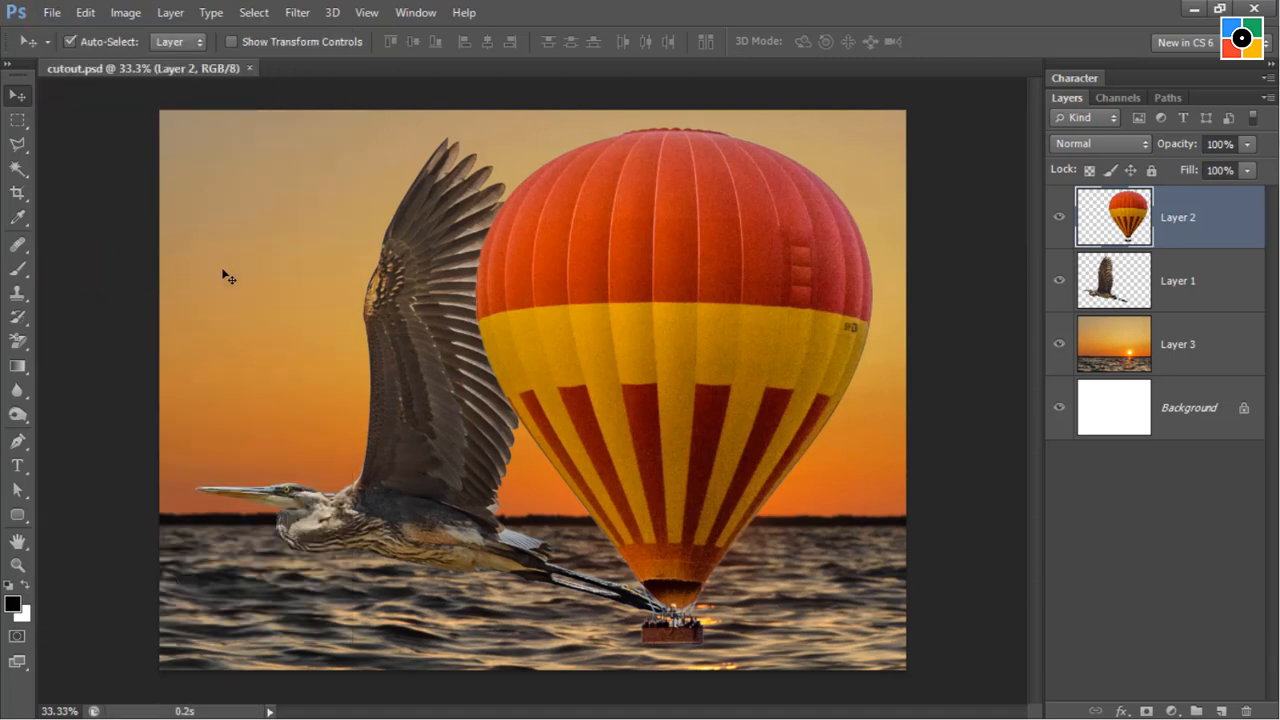